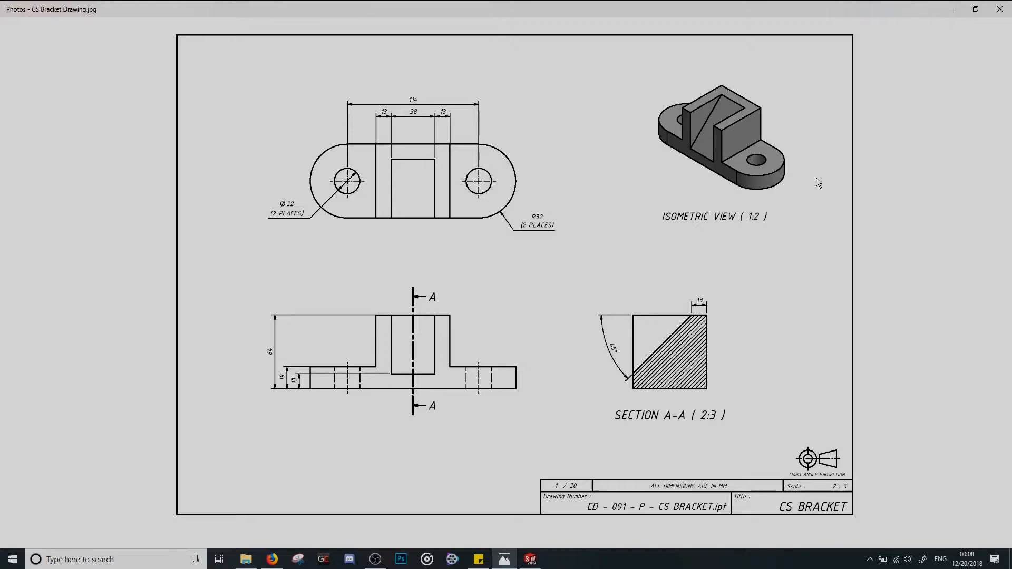
# Switch to SOLIDWORKS and create a new part document
pyautogui.click(530, 559)
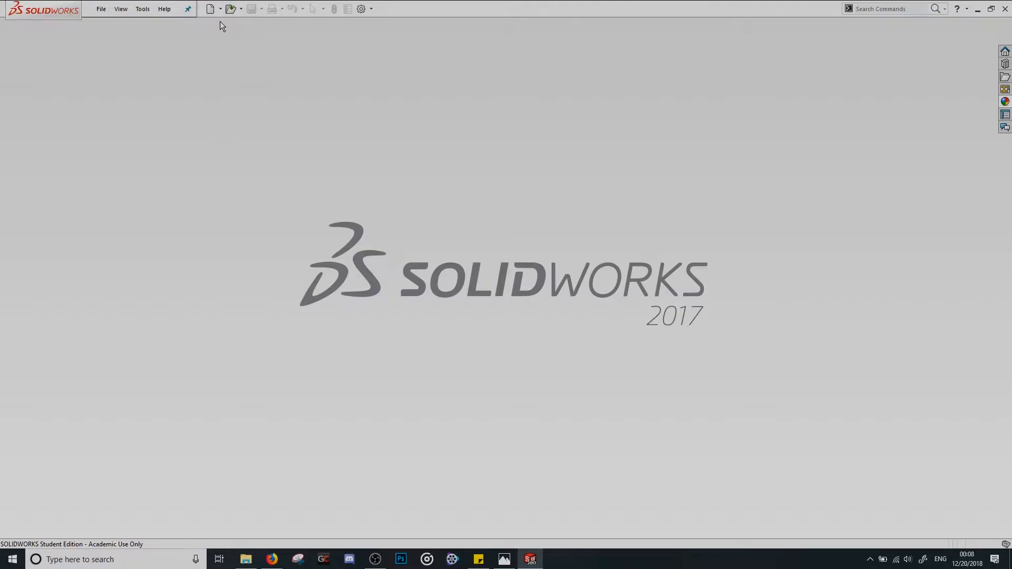
pyautogui.click(211, 9)
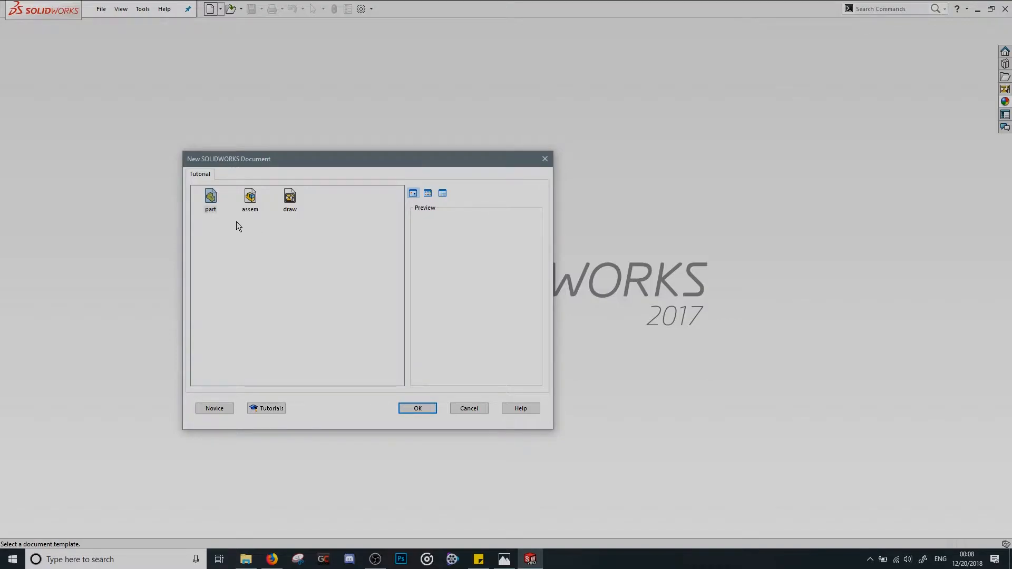
pyautogui.doubleClick(211, 198)
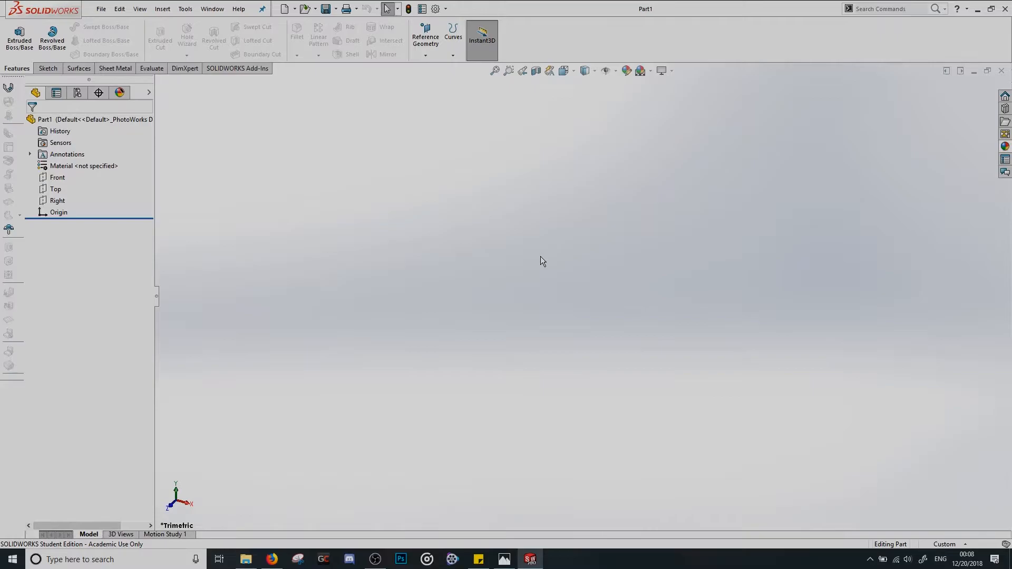
# Consult the CS Bracket drawing and start an extruded boss with its sketch on the Top plane
pyautogui.click(505, 559)
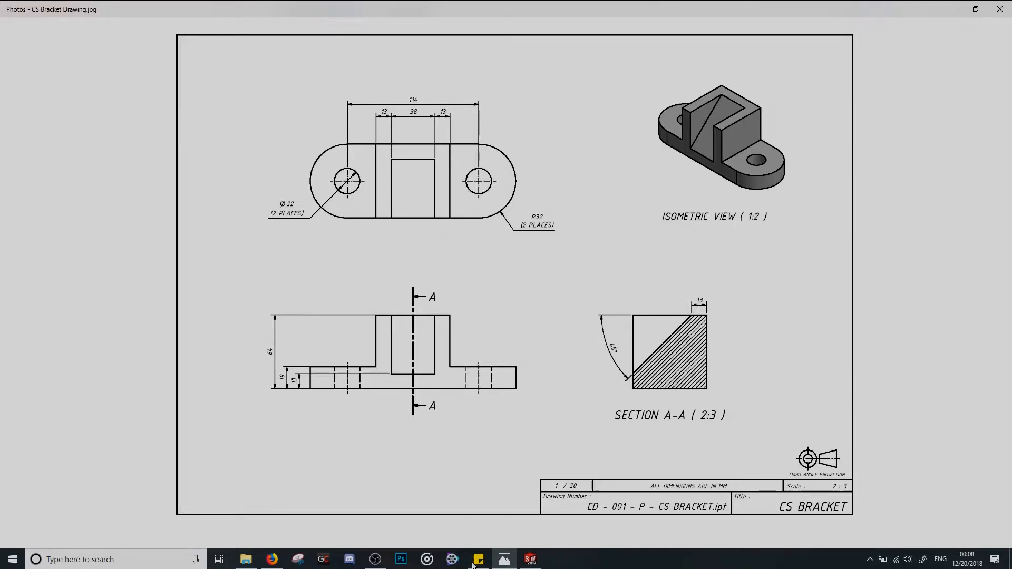
pyautogui.click(529, 559)
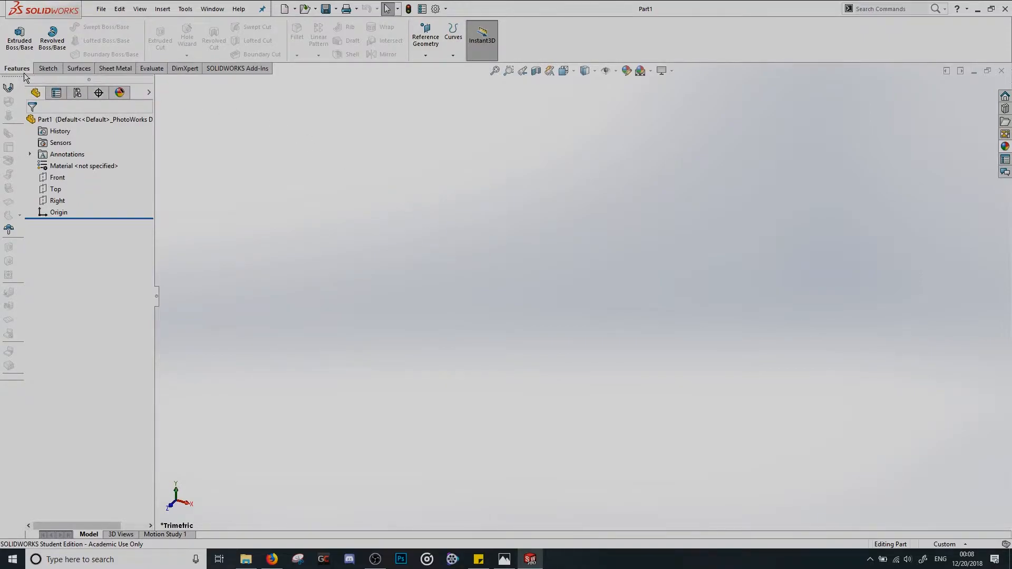
pyautogui.click(20, 42)
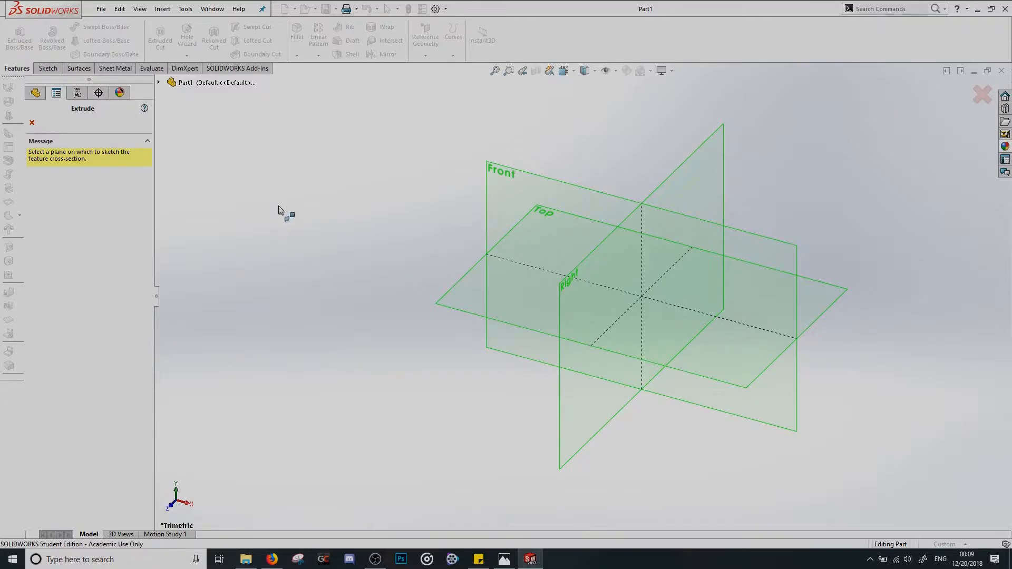
pyautogui.click(465, 290)
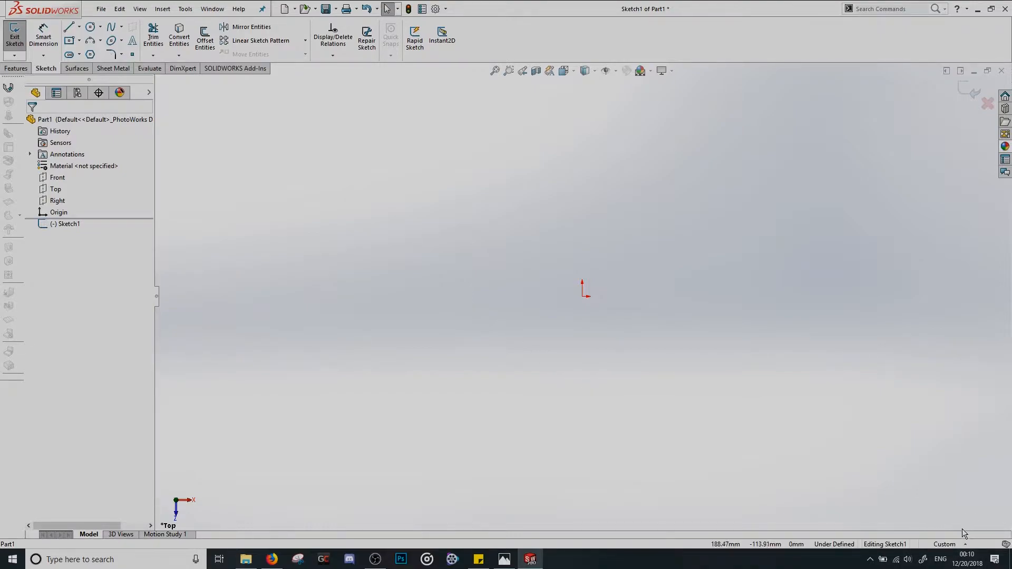
# Set the document units to MMGS (millimeter, gram, second) and undo the sketch just started
pyautogui.click(945, 545)
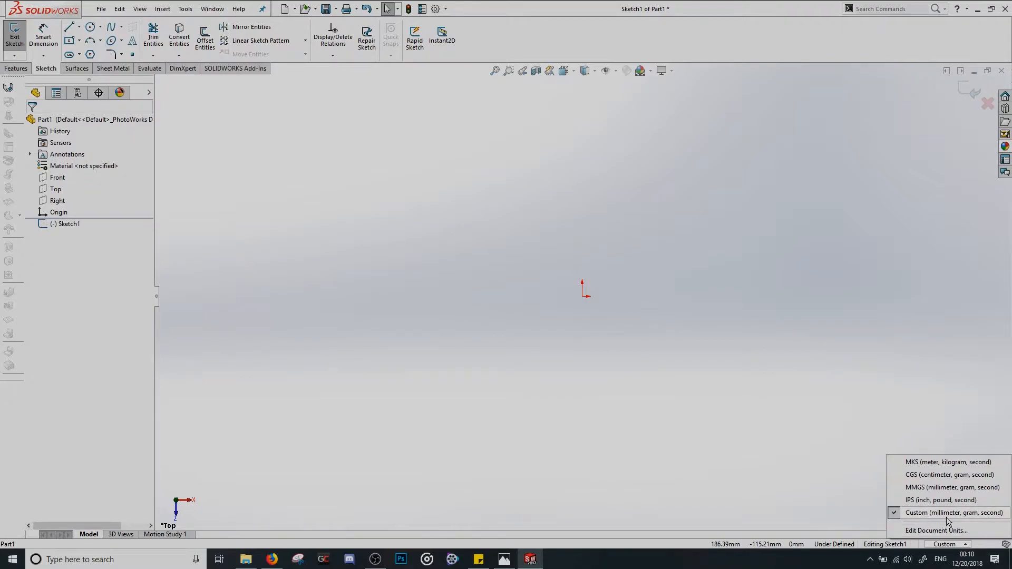
pyautogui.click(982, 488)
pyautogui.hotkey('ctrl', 'z')
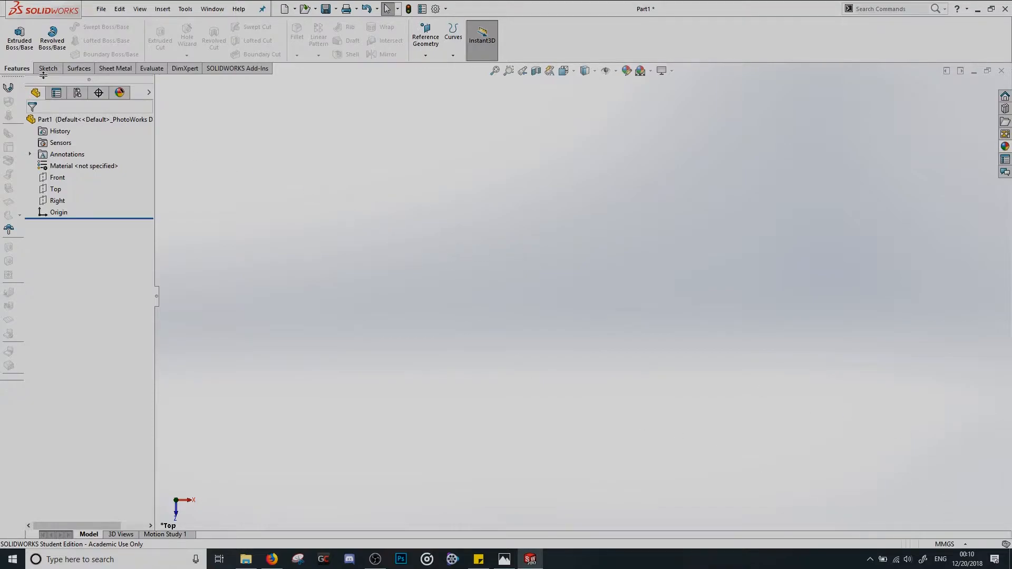
# Start an Extruded Boss/Base with a new sketch on the Top plane and check the base profile in the bracket drawing
pyautogui.click(17, 45)
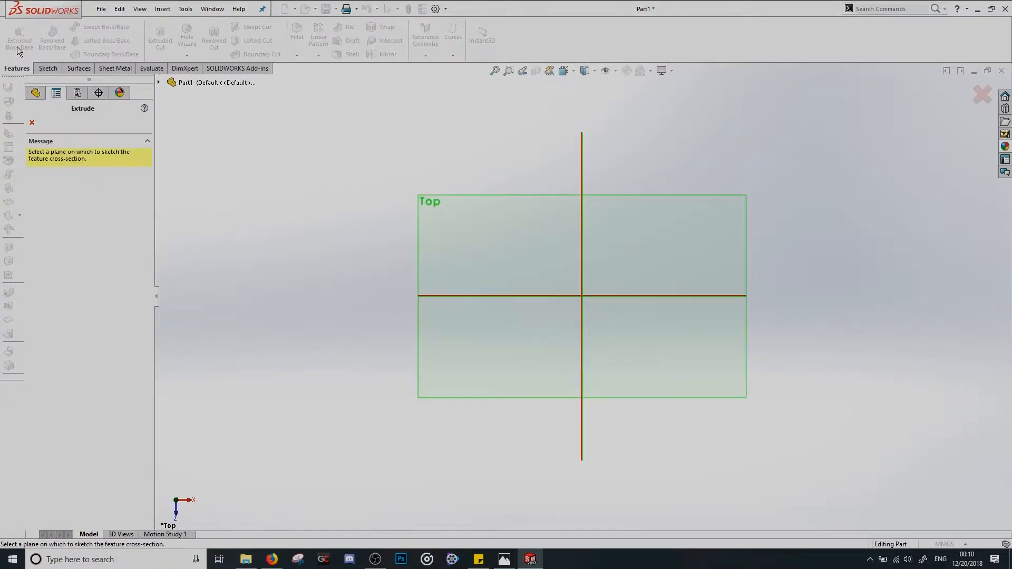
pyautogui.click(435, 211)
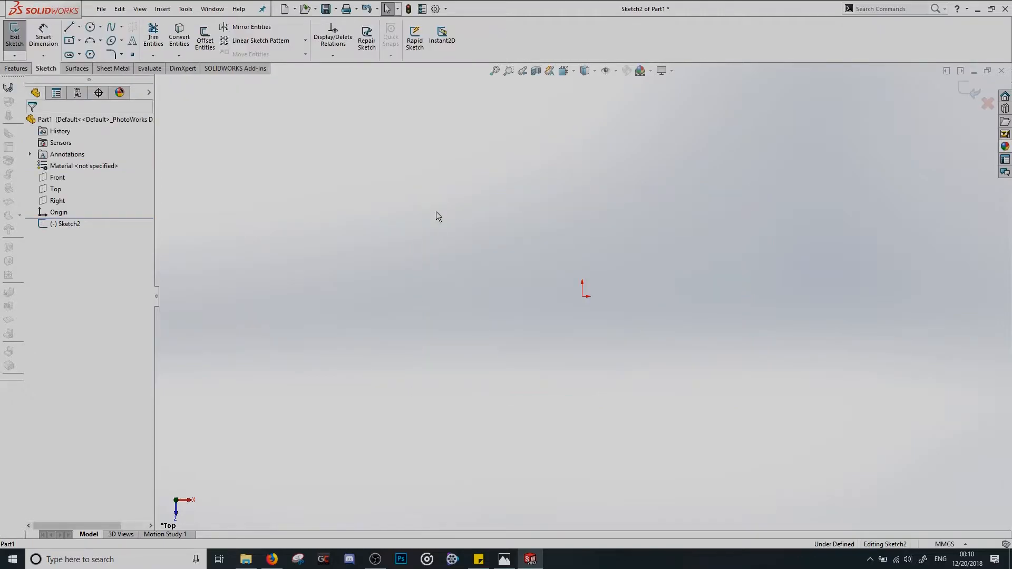
pyautogui.hotkey('alt', 'Tab')
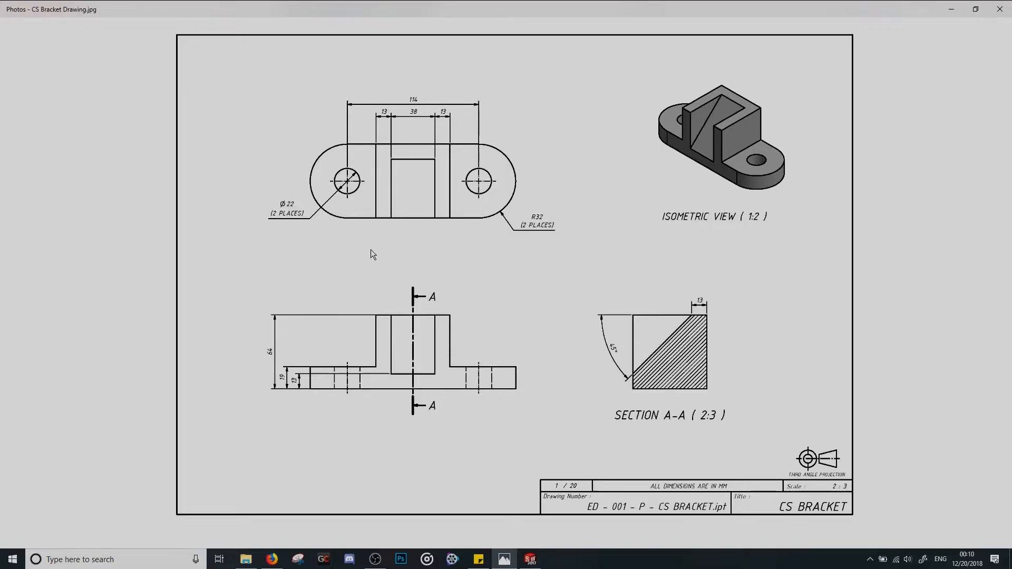
pyautogui.click(530, 559)
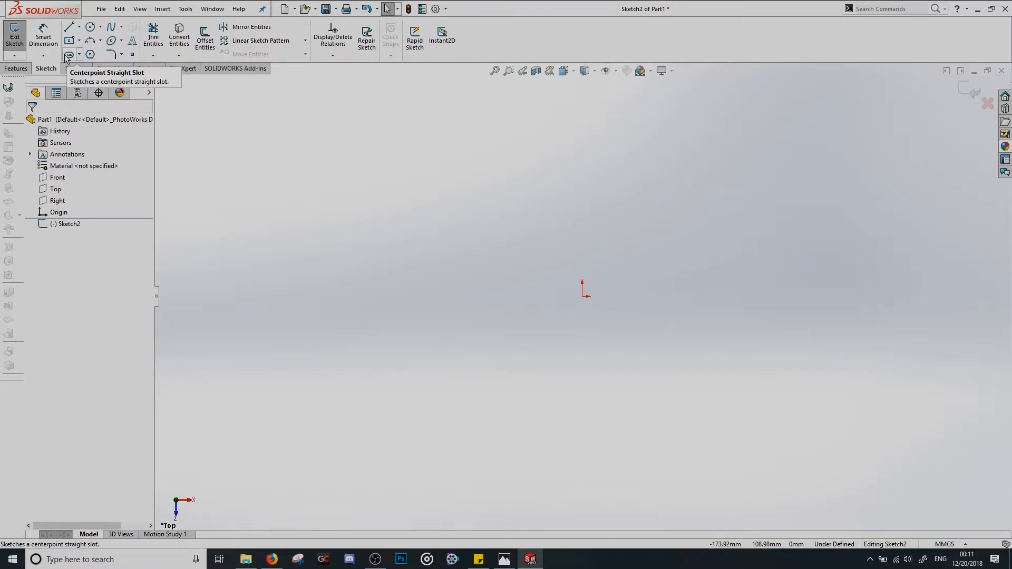
# Sketch a horizontal centerpoint straight slot centred on the origin, about 120 mm between arc centres and about 64 mm wide
pyautogui.click(80, 55)
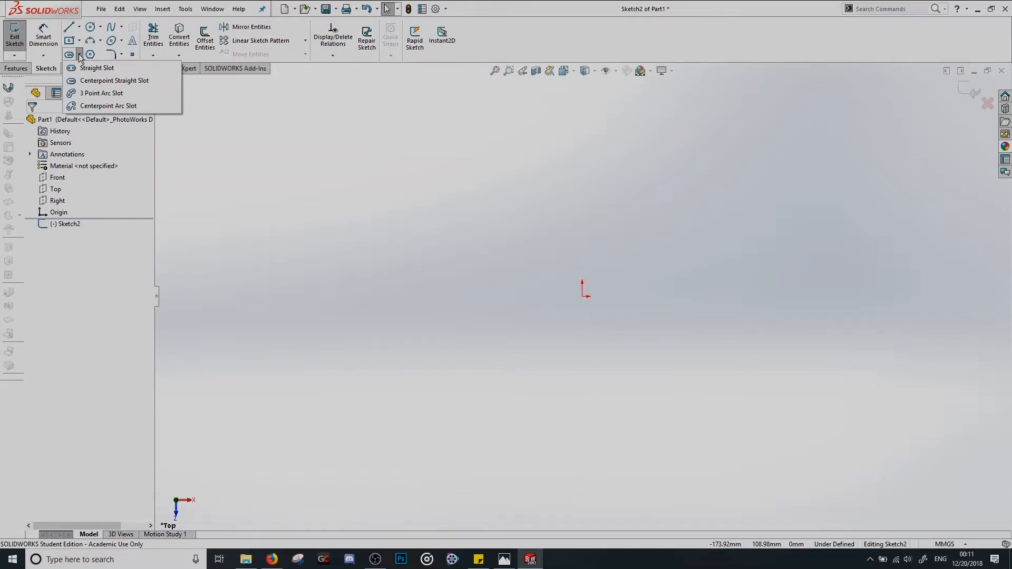
pyautogui.click(79, 55)
pyautogui.click(80, 54)
pyautogui.click(104, 80)
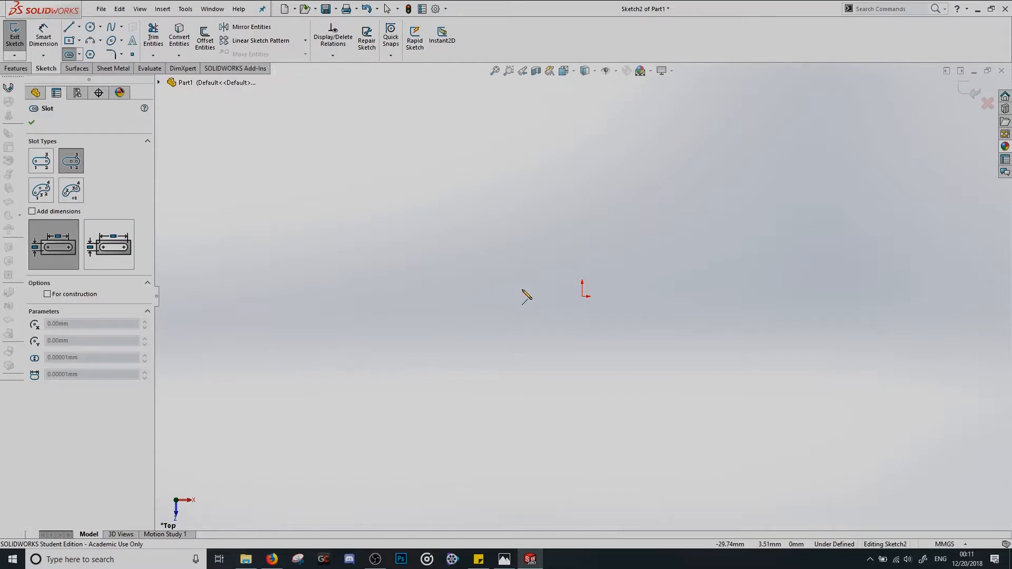
pyautogui.click(583, 297)
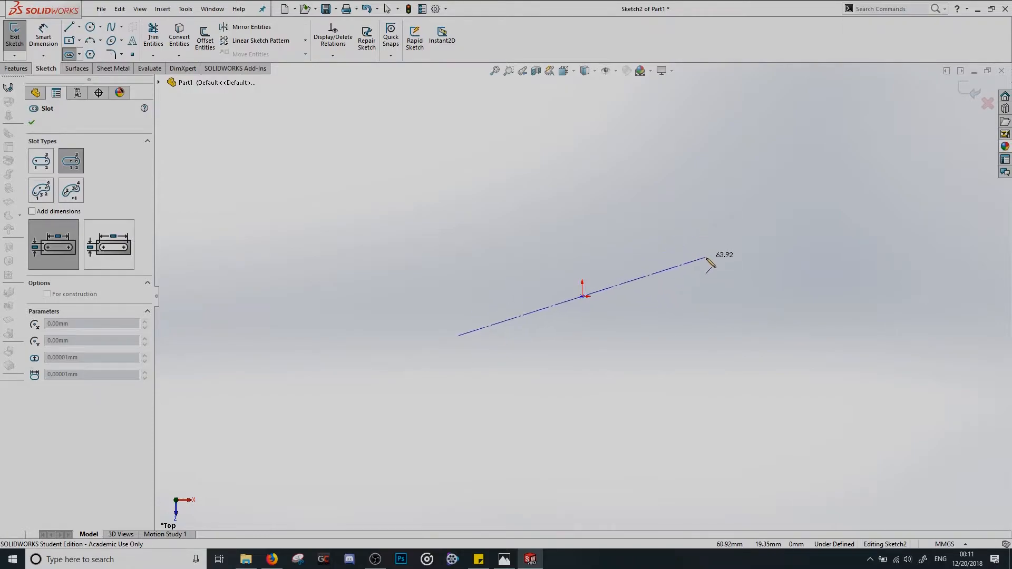
pyautogui.click(704, 297)
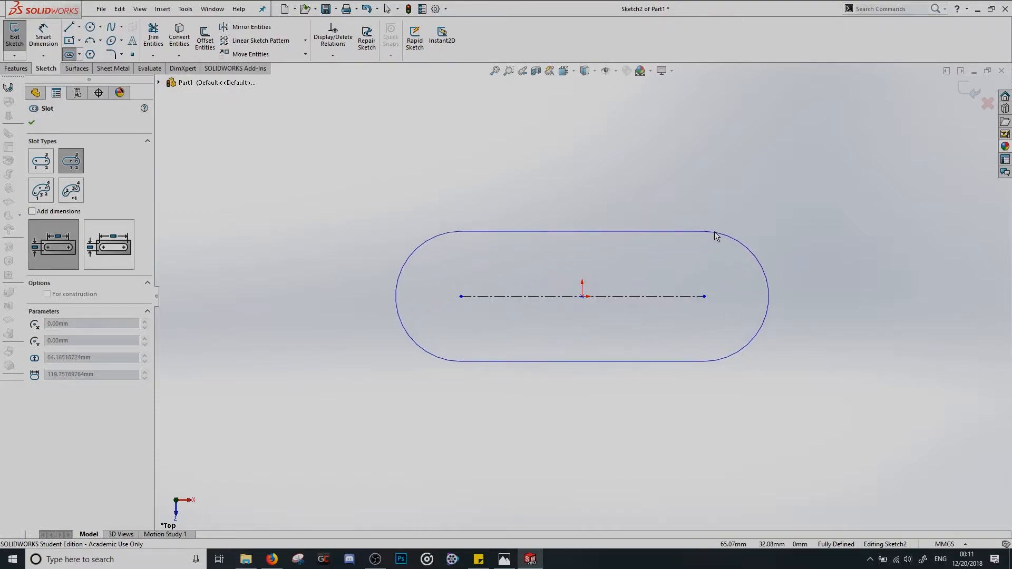
pyautogui.click(716, 236)
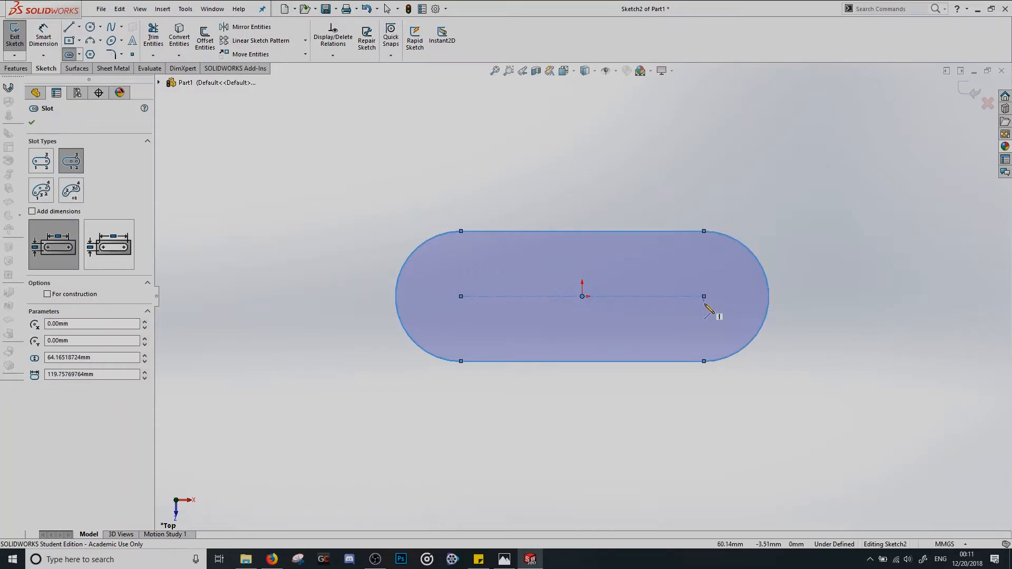
pyautogui.press('Escape')
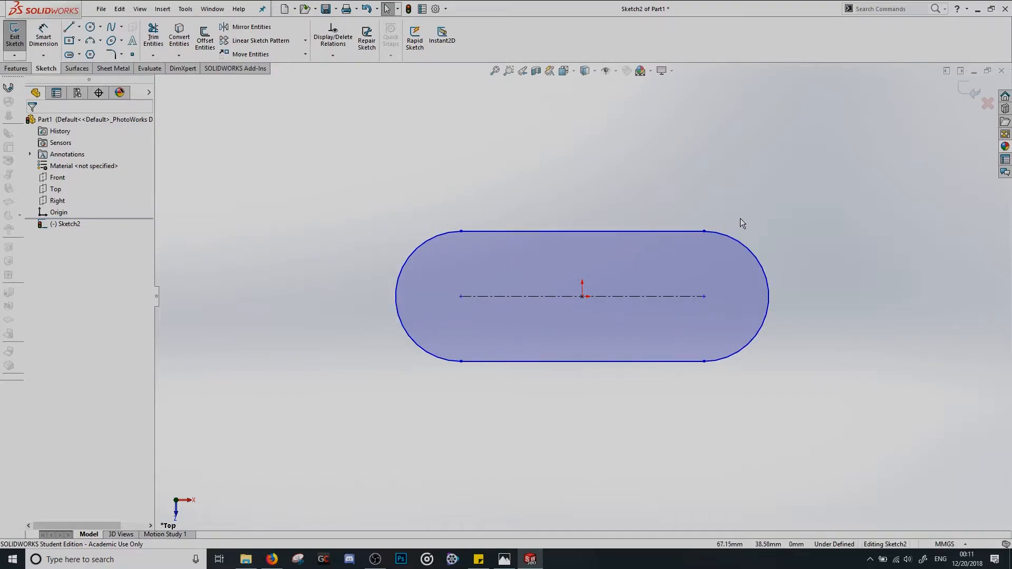
# Resize the slot freehand from its lower tangent point to about 117 mm between centres and about 56 mm wide
pyautogui.click(461, 363)
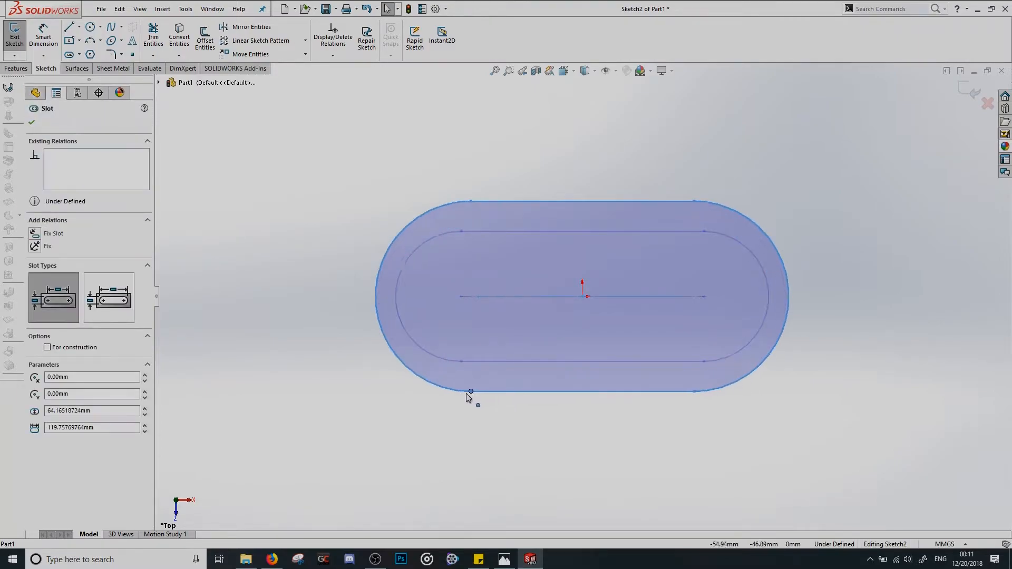
pyautogui.moveTo(463, 355)
pyautogui.mouseDown()
pyautogui.moveTo(501, 362)
pyautogui.moveTo(497, 379)
pyautogui.moveTo(465, 356)
pyautogui.mouseUp()
pyautogui.click(476, 384)
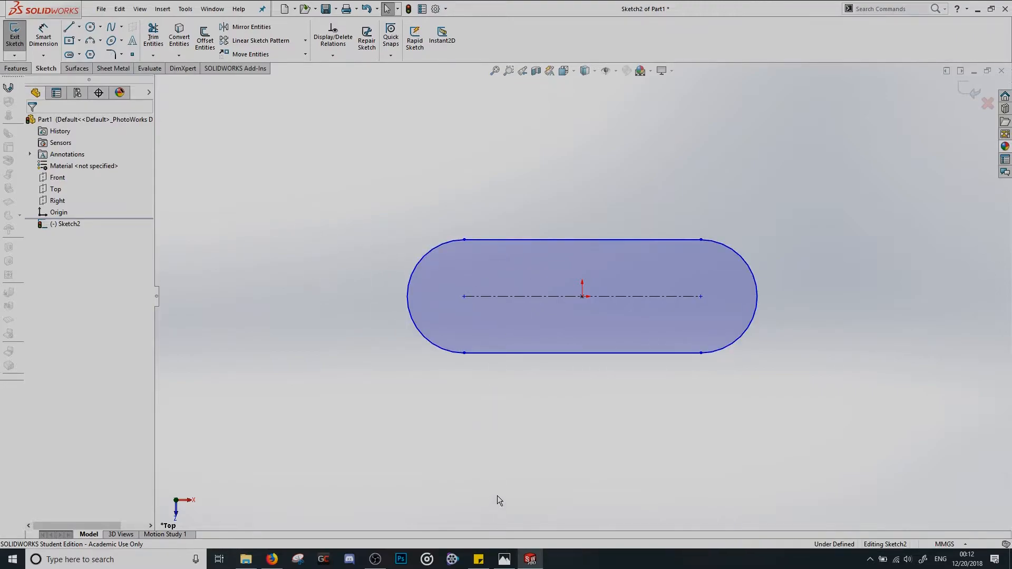
# Check the drawing's dimensions and dimension the slot's centre-to-centre length as 114 mm
pyautogui.click(503, 563)
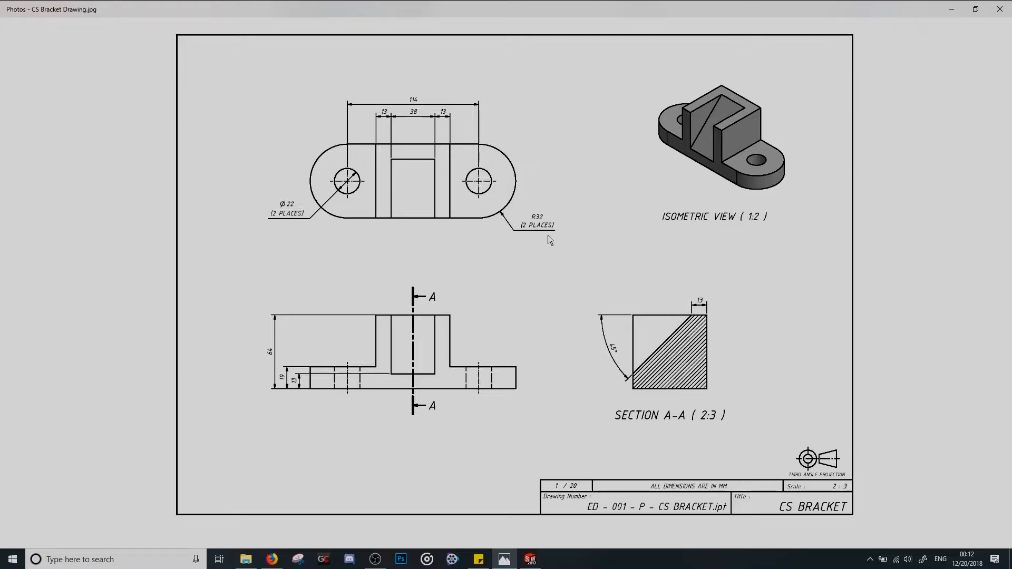
pyautogui.click(530, 559)
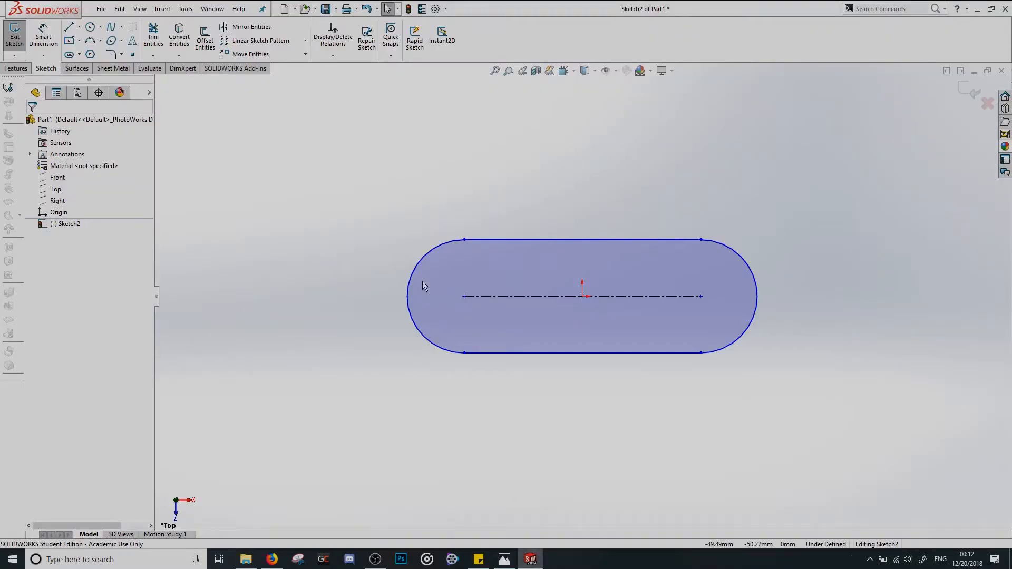
pyautogui.click(55, 45)
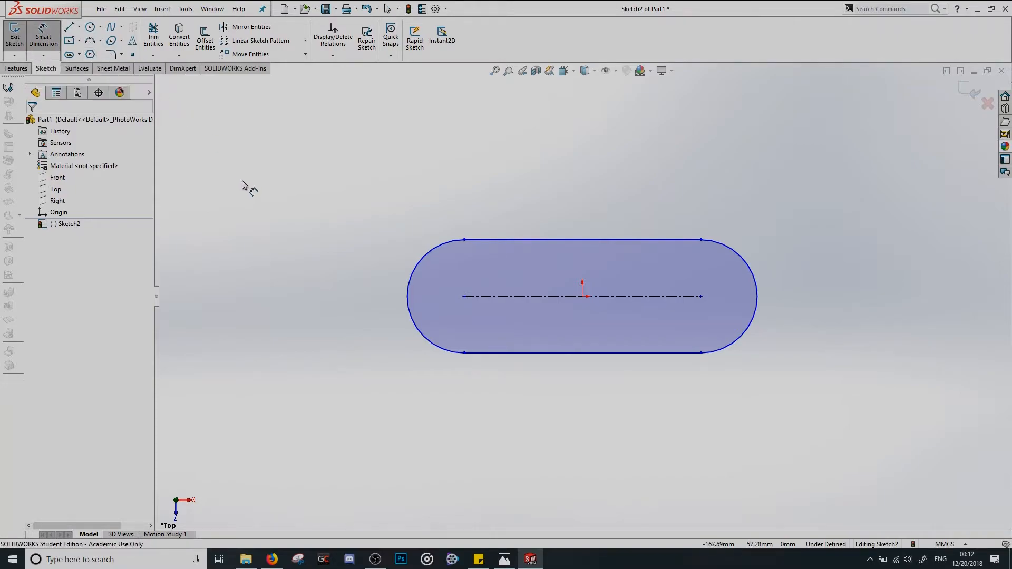
pyautogui.click(507, 299)
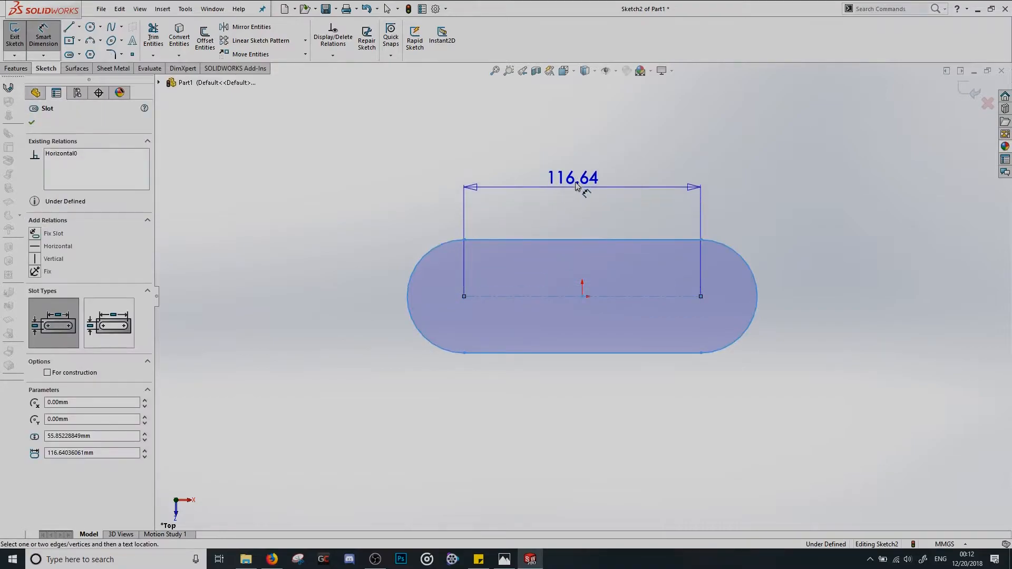
pyautogui.click(587, 176)
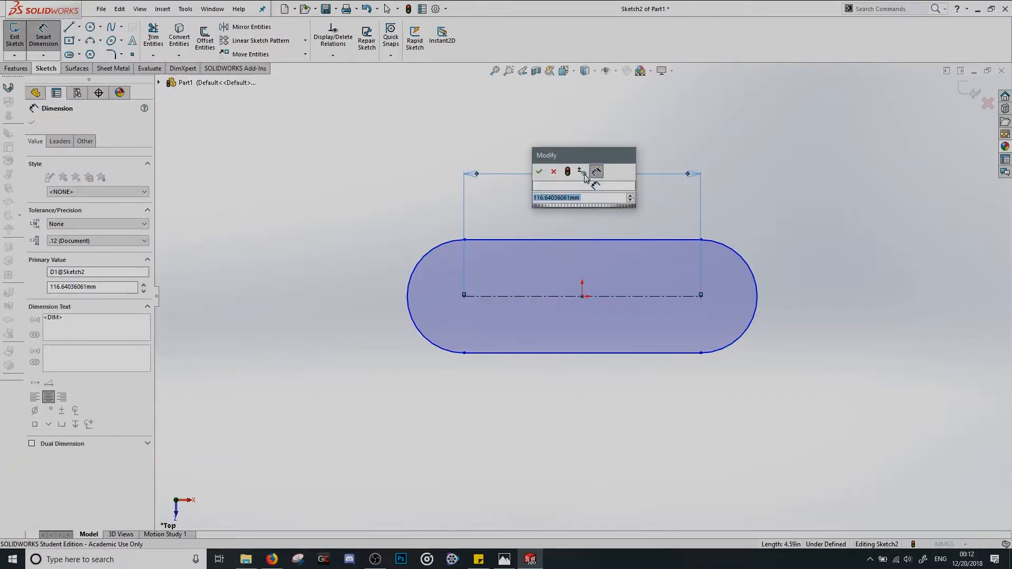
pyautogui.write('114')
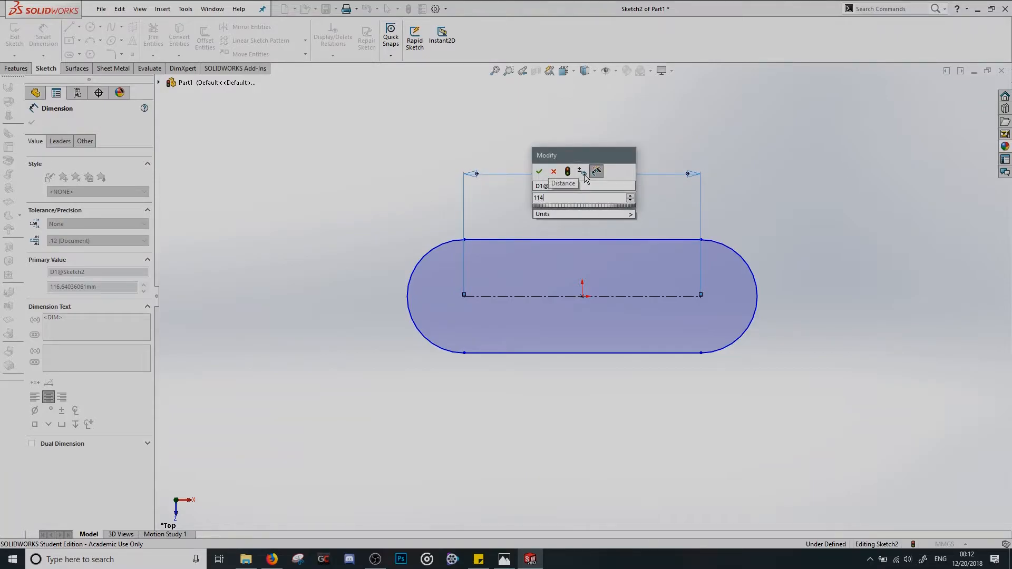
pyautogui.press('Return')
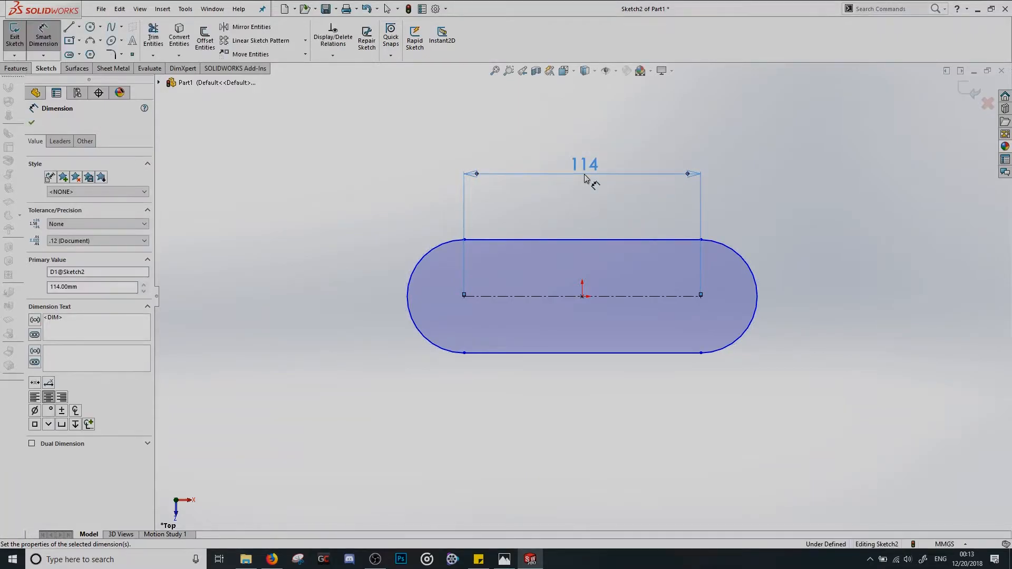
# Dimension the slot's right end arc with a 32 mm radius and try moving the slot's lower-left tangent point
pyautogui.click(736, 192)
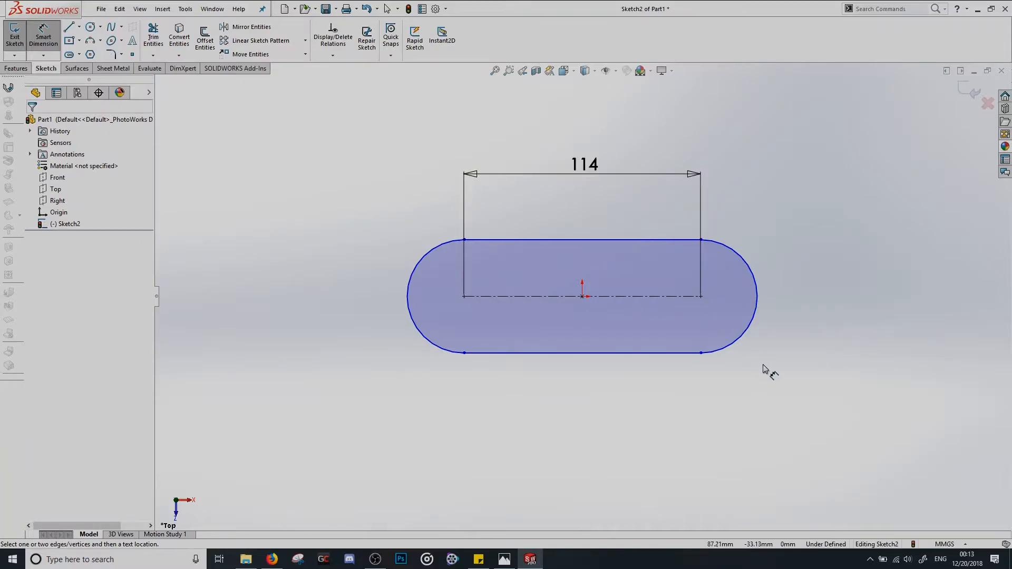
pyautogui.click(757, 284)
pyautogui.click(797, 366)
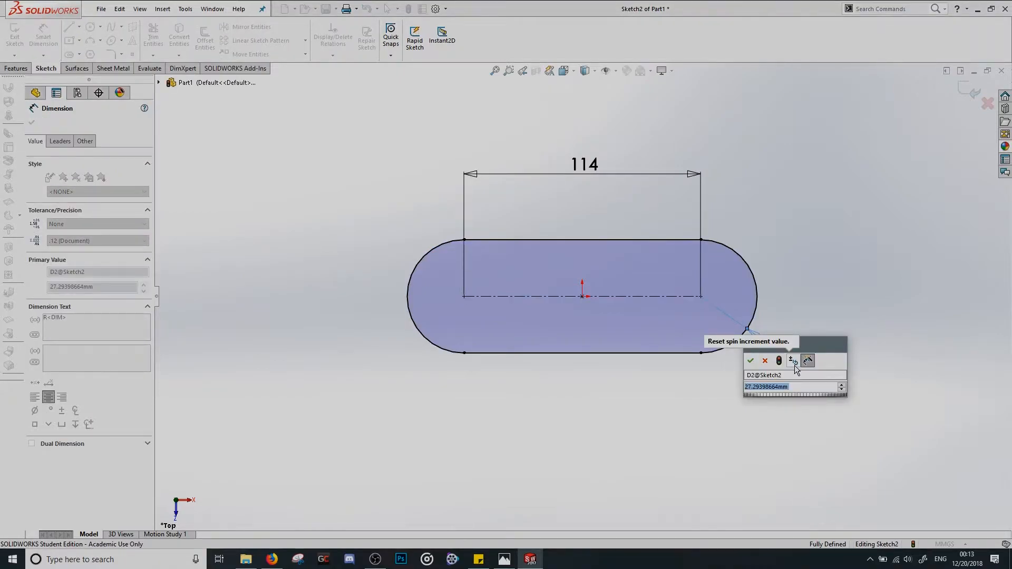
pyautogui.write('32')
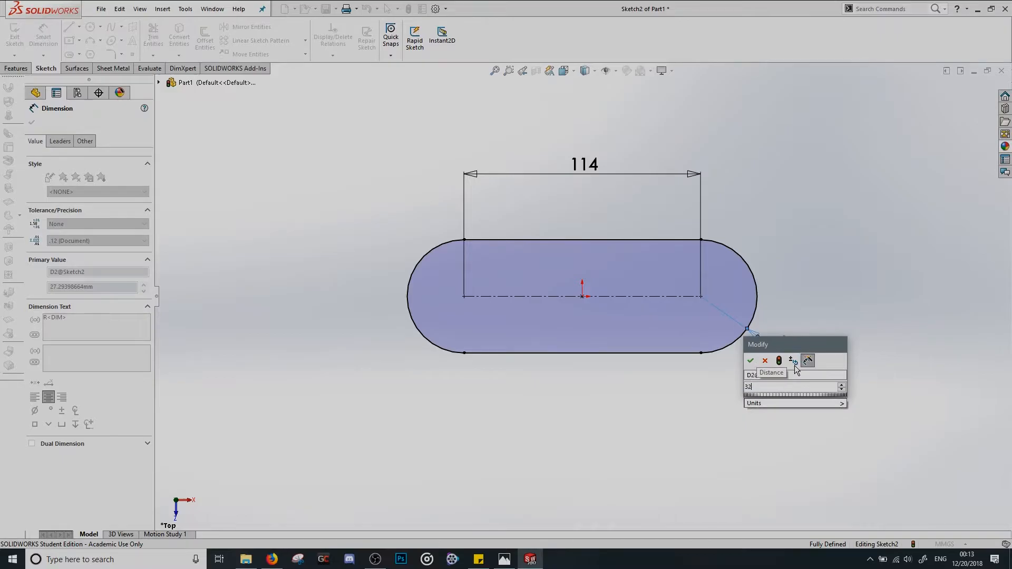
pyautogui.press('Return')
pyautogui.click(858, 264)
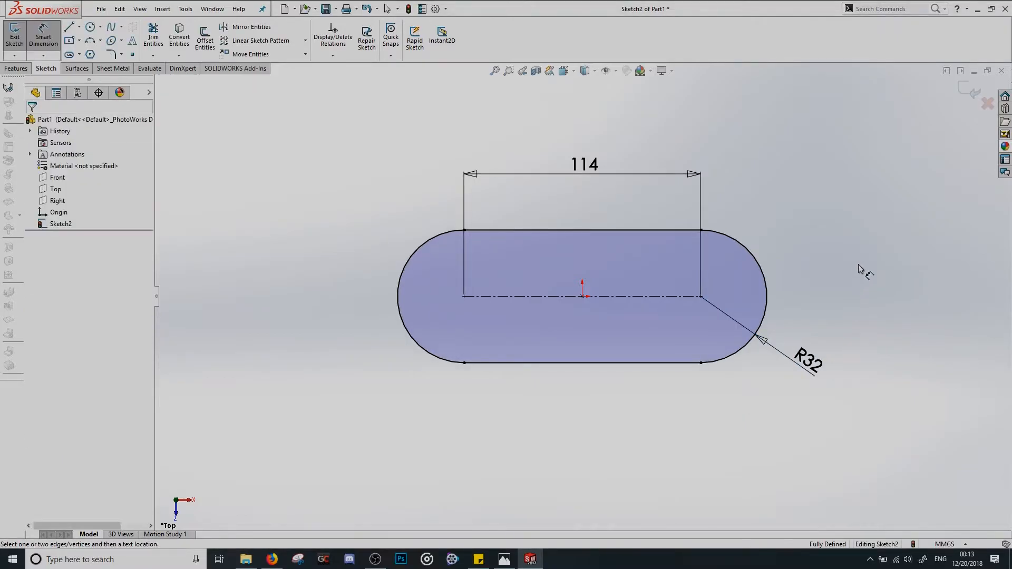
pyautogui.press('Escape')
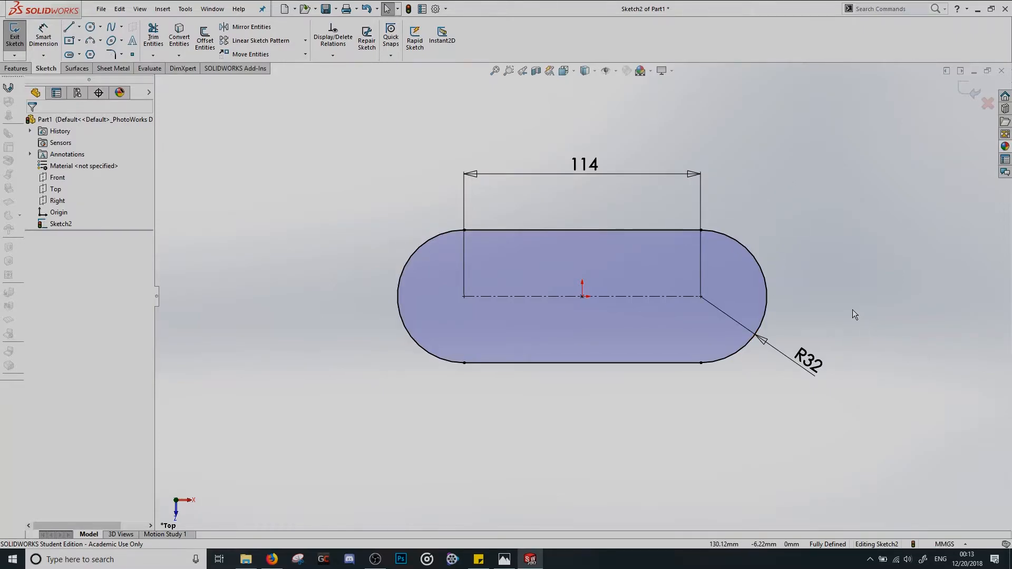
pyautogui.click(464, 365)
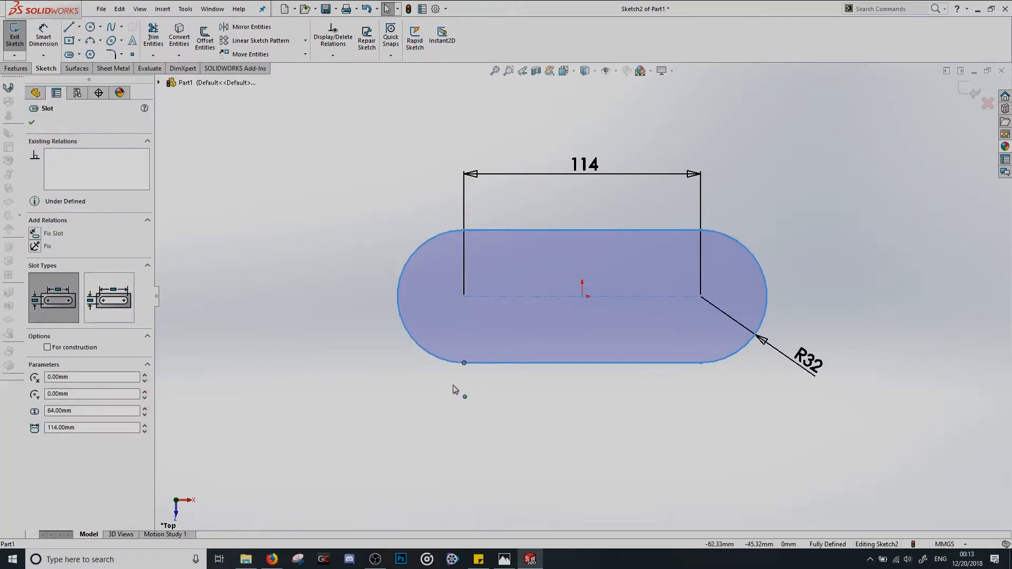
pyautogui.click(32, 122)
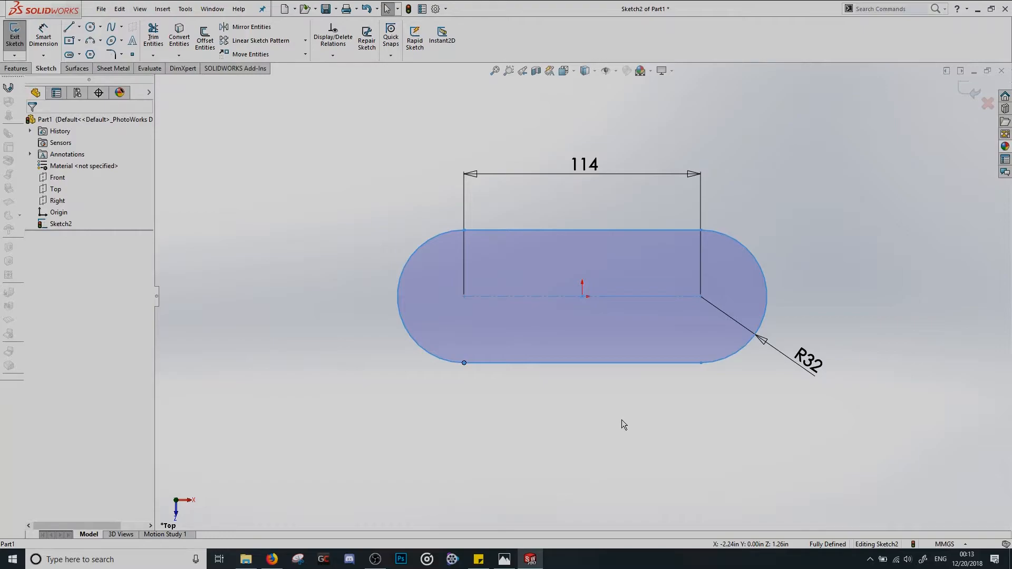
# Check the hole callouts in the drawing and sketch circles of about 12 mm and 11 mm radius on the slot's left and right arc centres
pyautogui.click(625, 443)
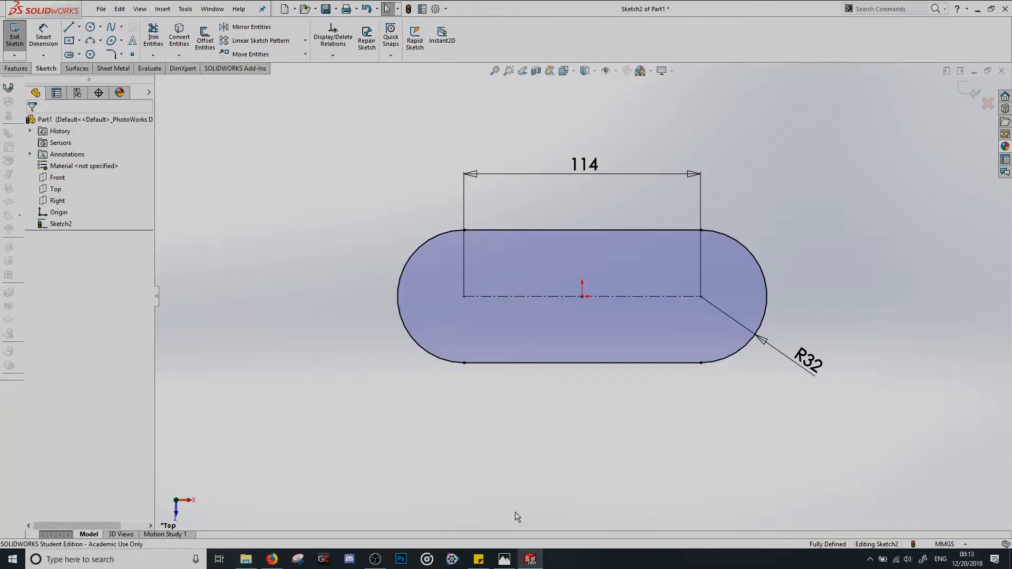
pyautogui.click(504, 559)
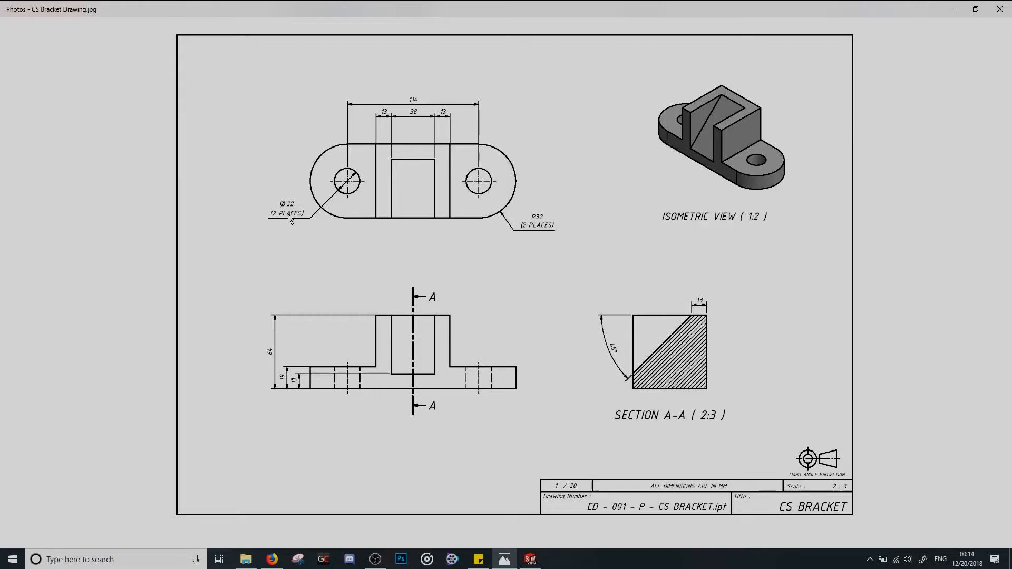
pyautogui.click(532, 561)
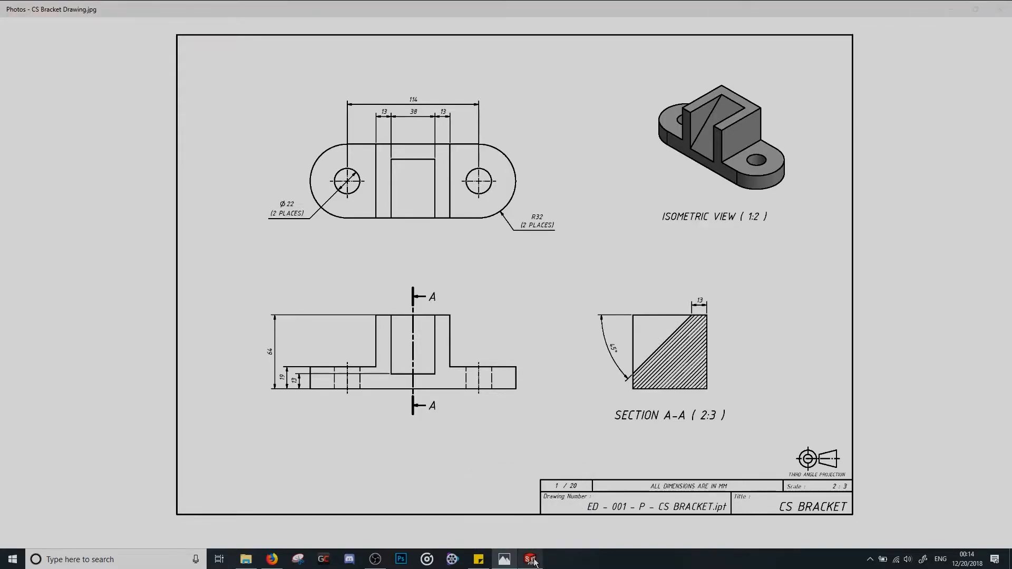
pyautogui.click(953, 10)
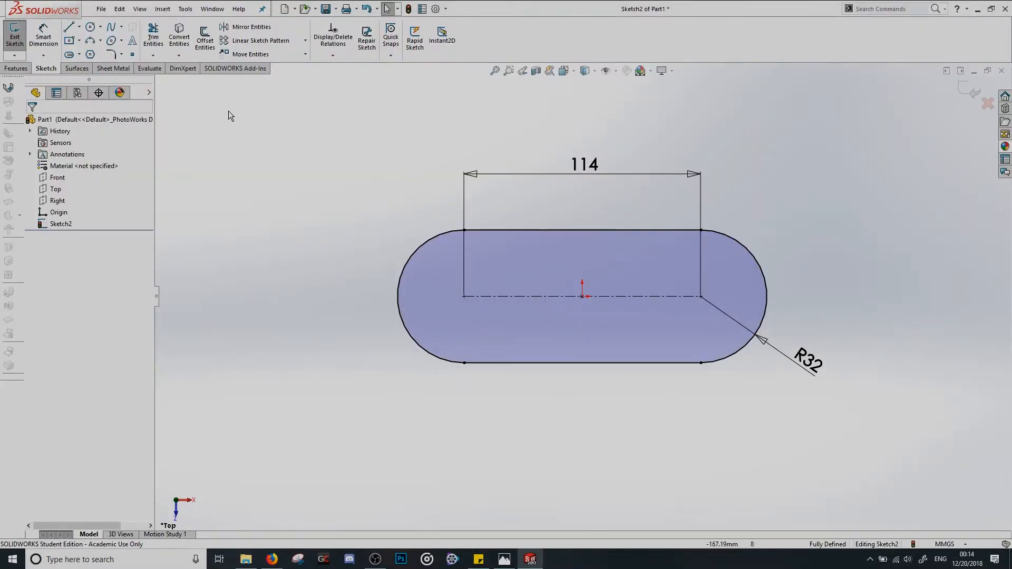
pyautogui.click(101, 27)
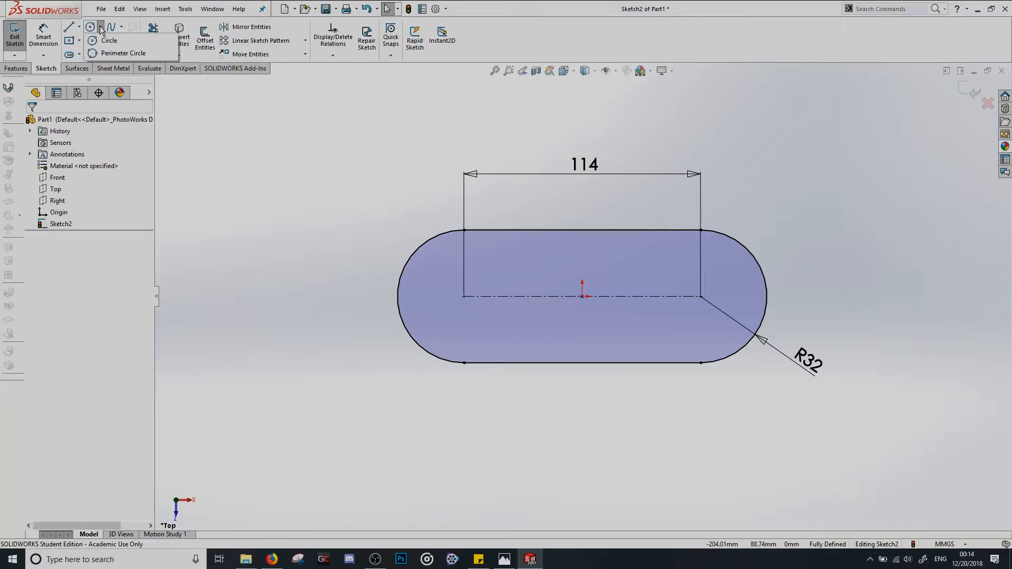
pyautogui.click(104, 41)
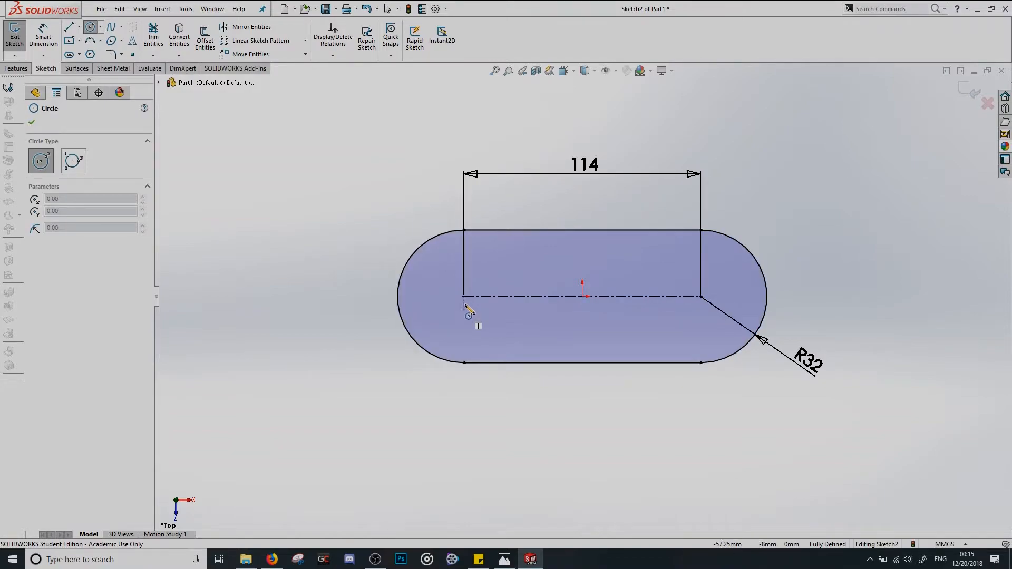
pyautogui.click(464, 296)
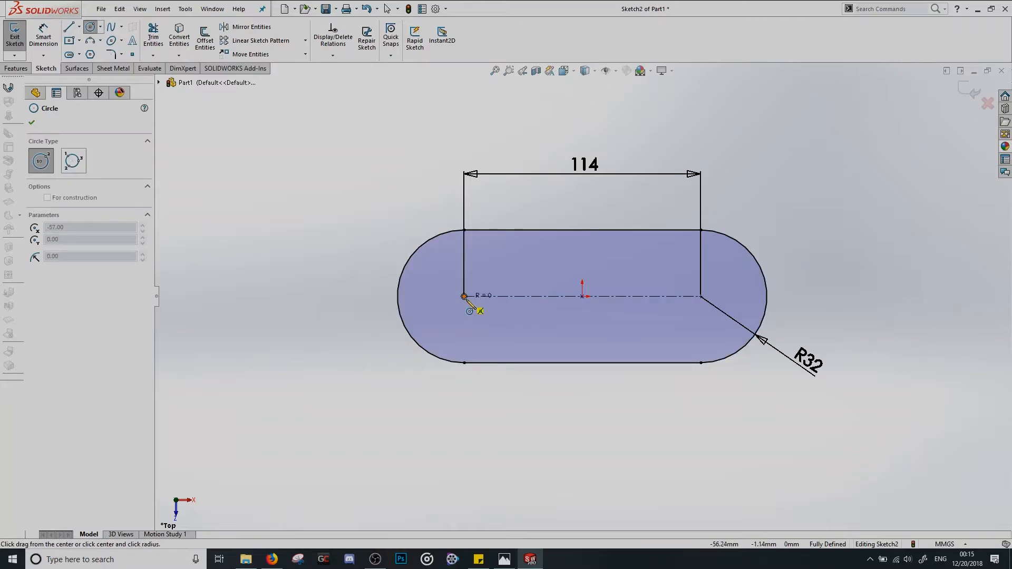
pyautogui.click(488, 317)
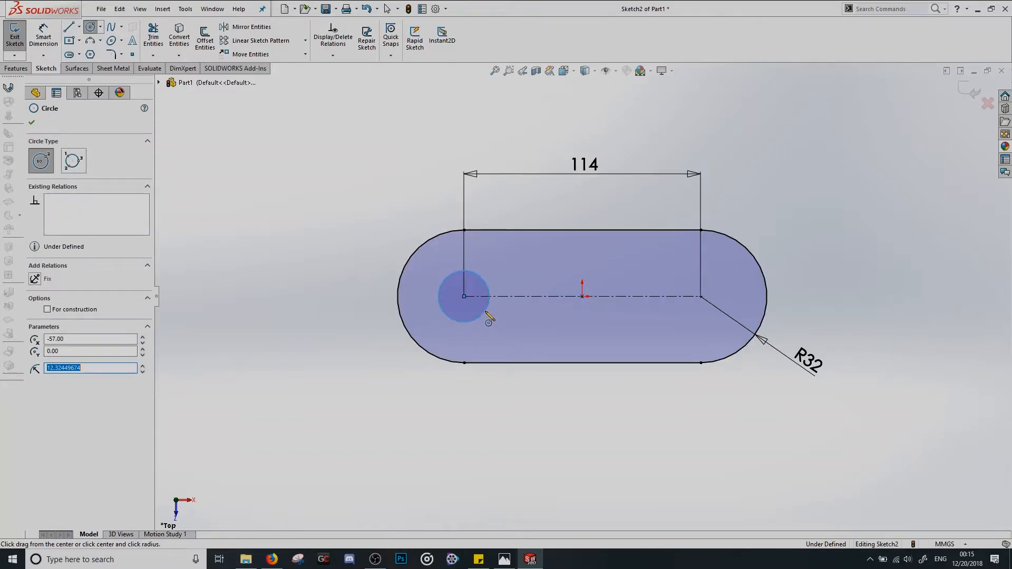
pyautogui.click(701, 297)
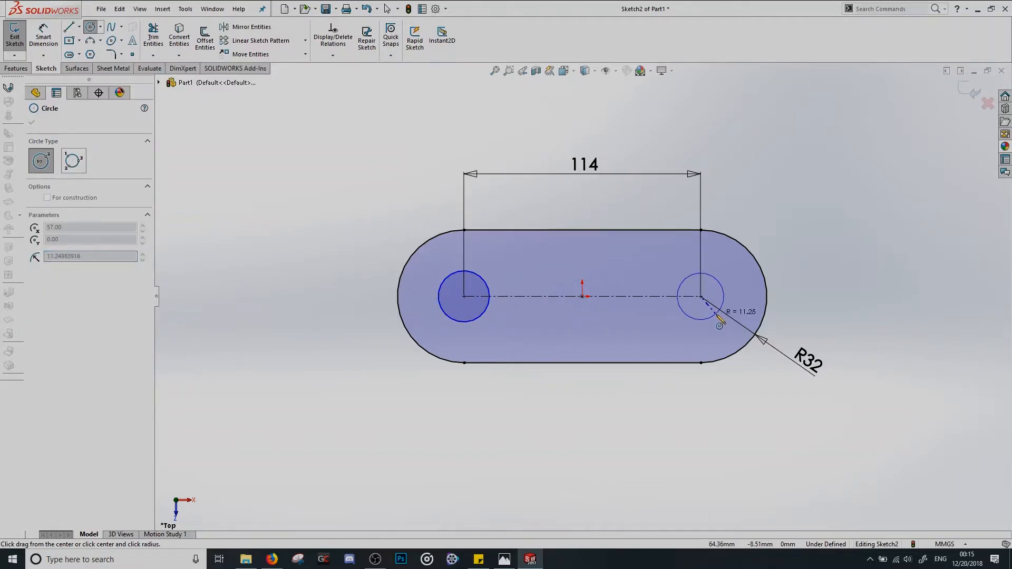
pyautogui.click(716, 315)
pyautogui.press('Escape')
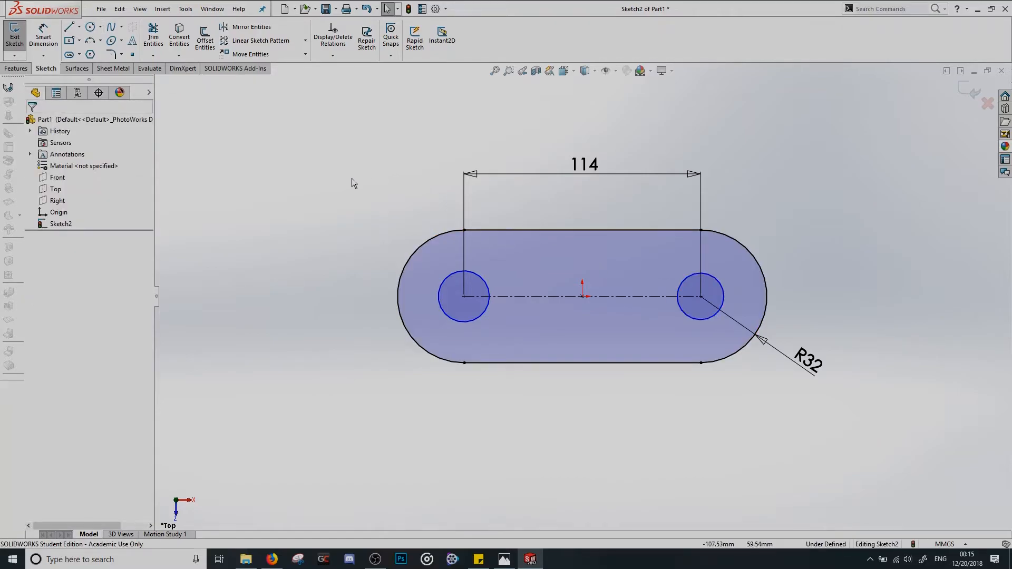
# Dimension the left hole circle with a 22 mm diameter
pyautogui.click(48, 41)
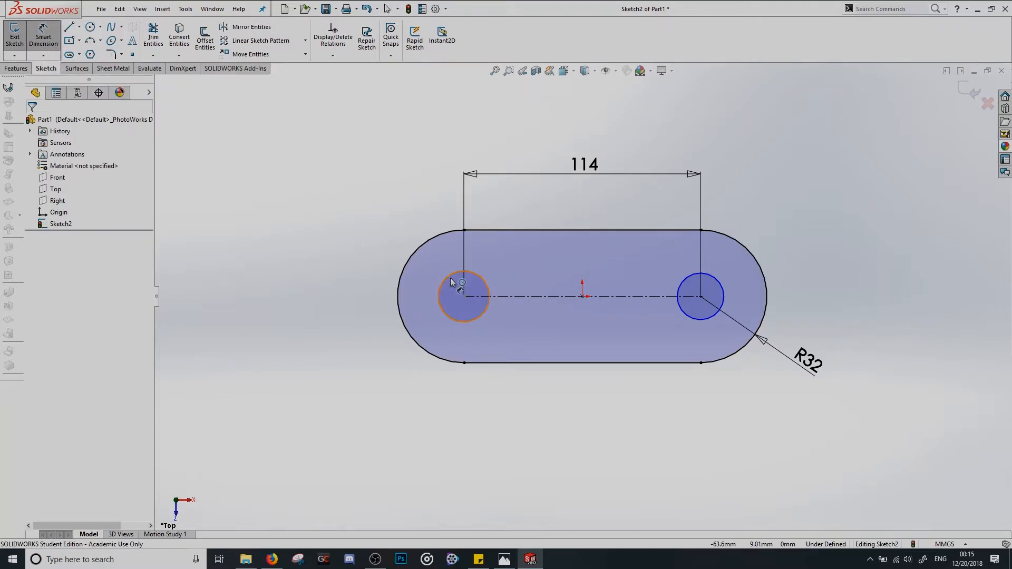
pyautogui.click(451, 282)
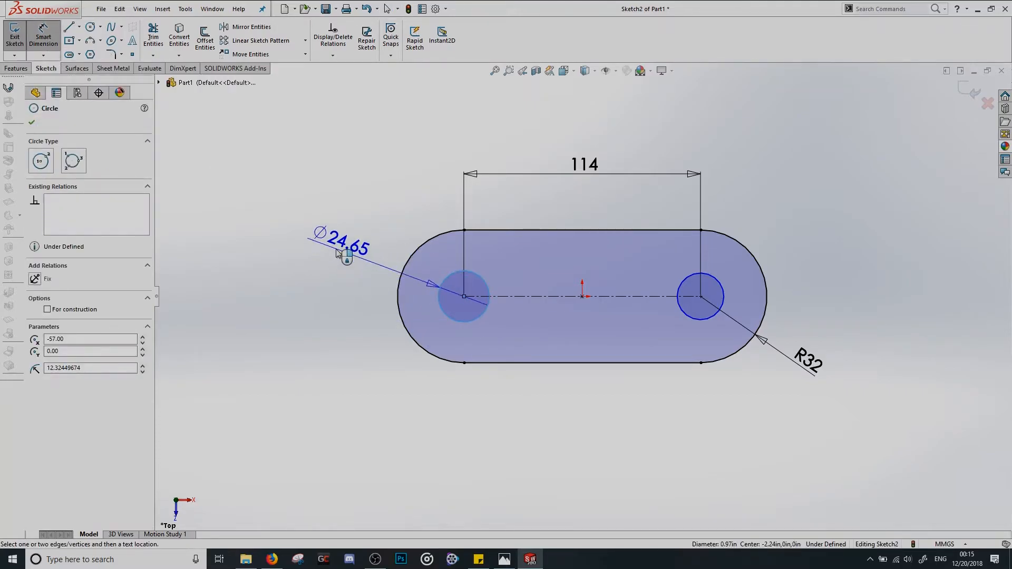
pyautogui.click(340, 253)
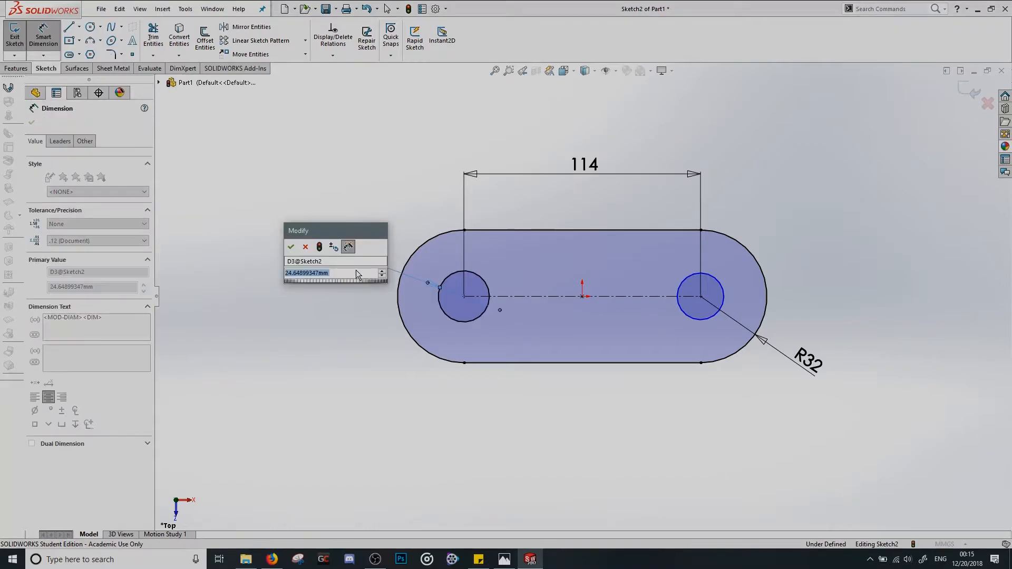
pyautogui.write('25')
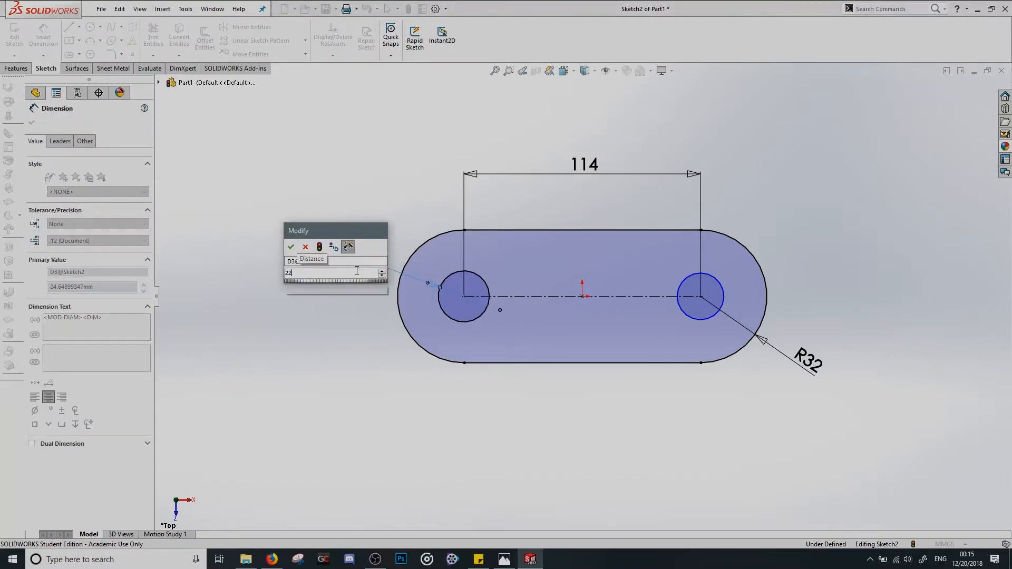
pyautogui.press('Return')
pyautogui.click(373, 286)
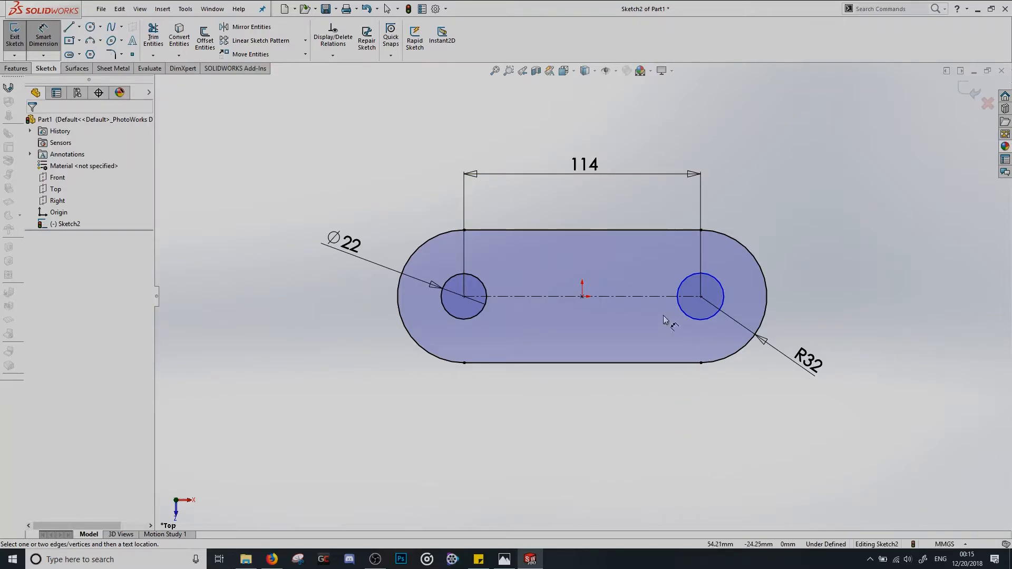
pyautogui.press('Escape')
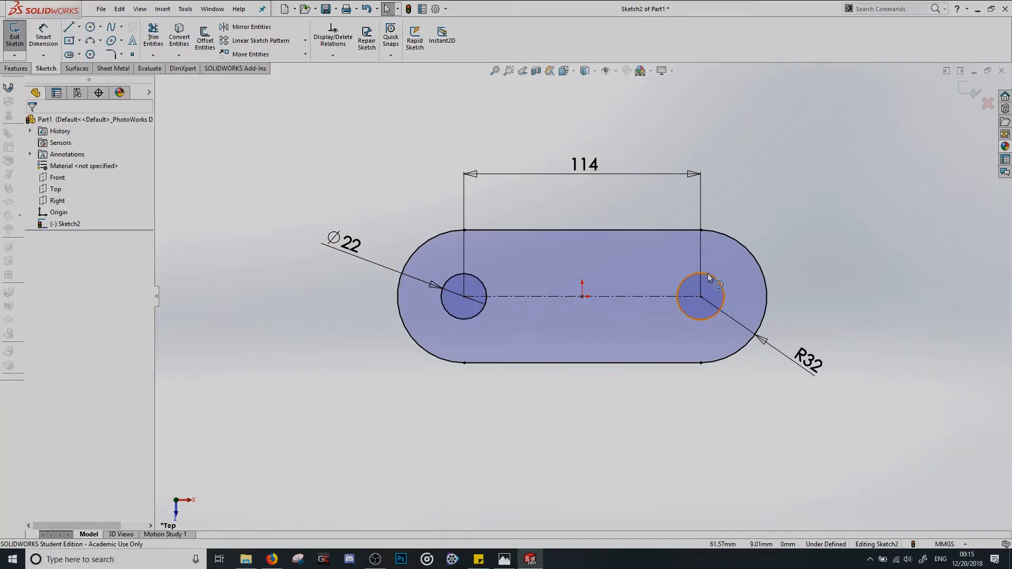
# Add an Equal relation between the left and right hole circles
pyautogui.click(722, 299)
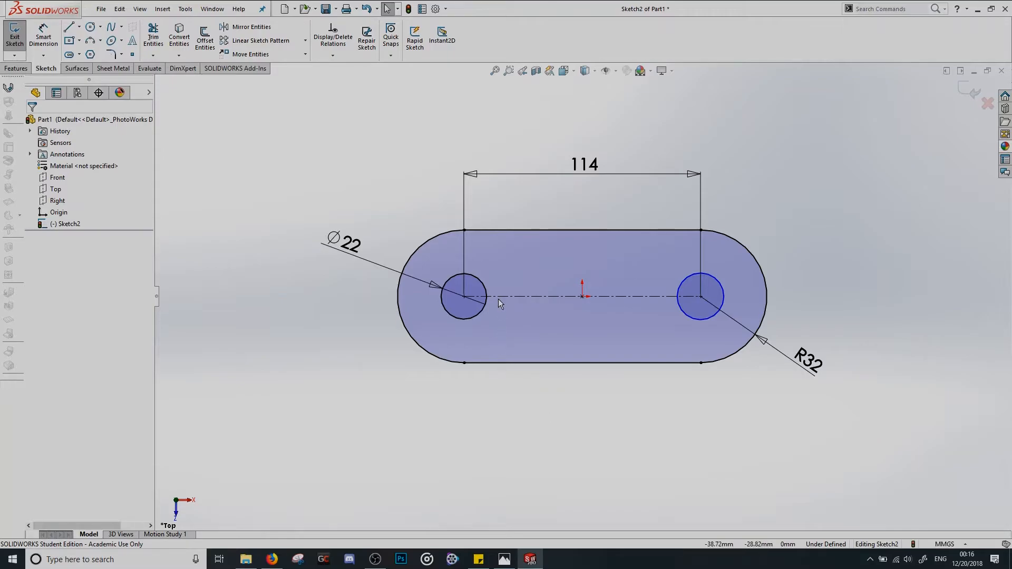
pyautogui.click(478, 279)
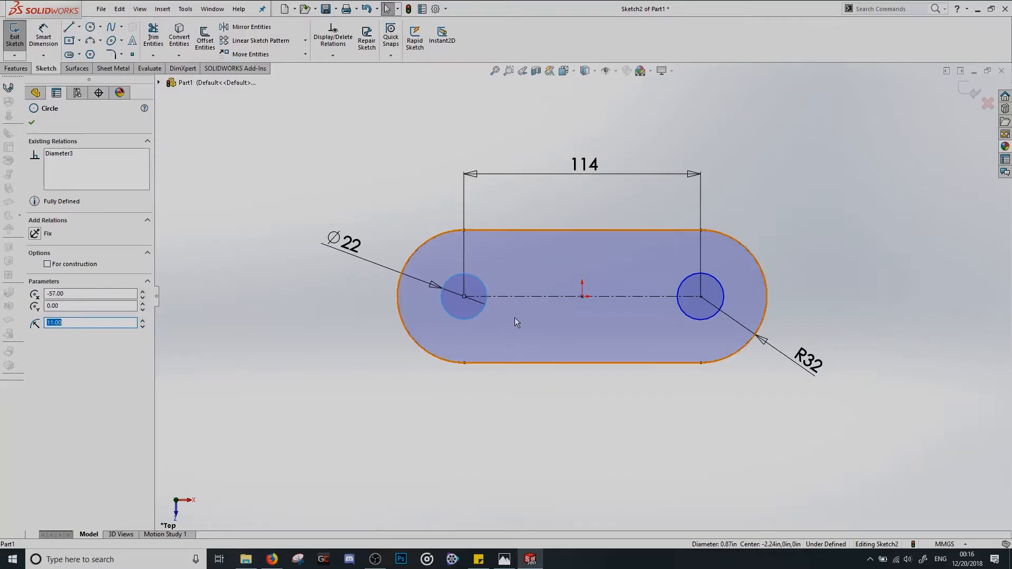
pyautogui.keyDown('ctrl'); pyautogui.click(721, 289); pyautogui.keyUp('ctrl')
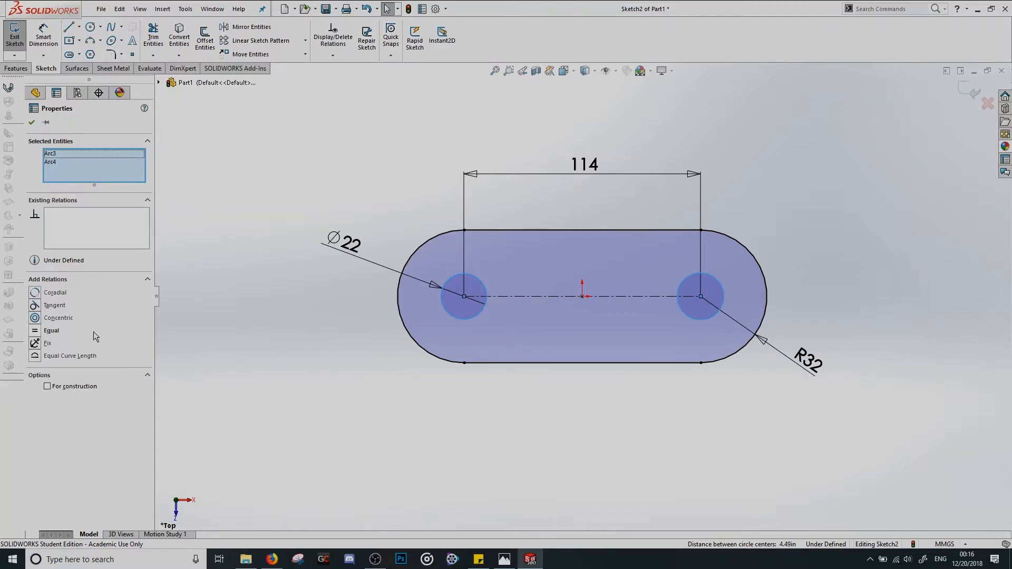
pyautogui.click(36, 332)
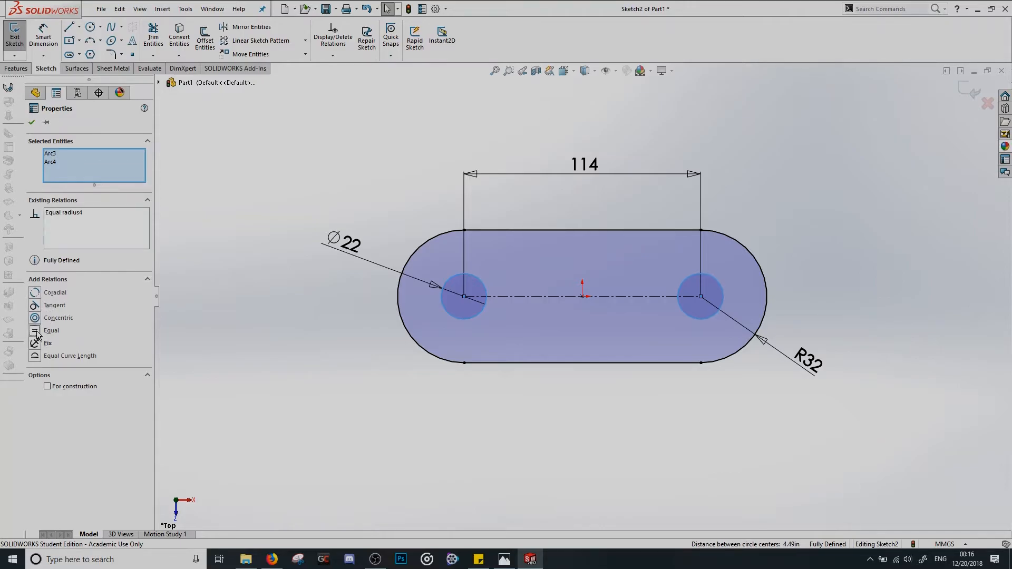
pyautogui.click(32, 123)
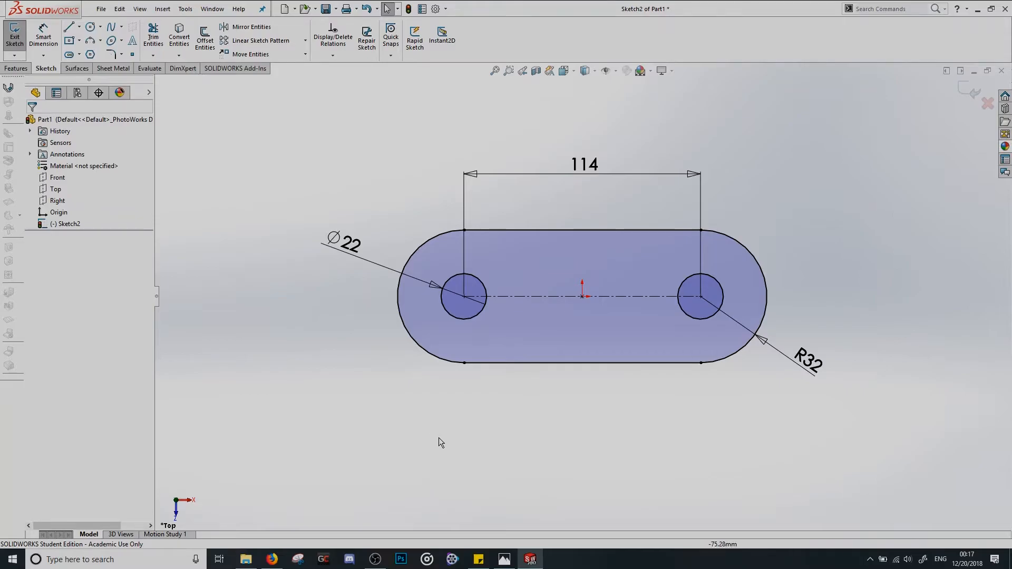
# Check the base height in the drawing and extrude the slot sketch with its two holes as a 19 mm blind boss
pyautogui.click(505, 559)
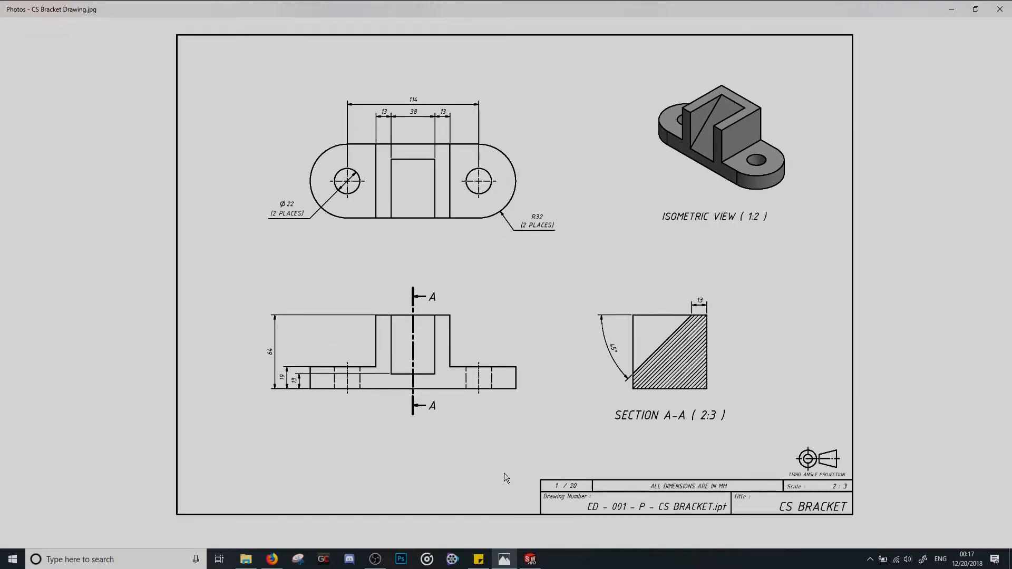
pyautogui.click(530, 560)
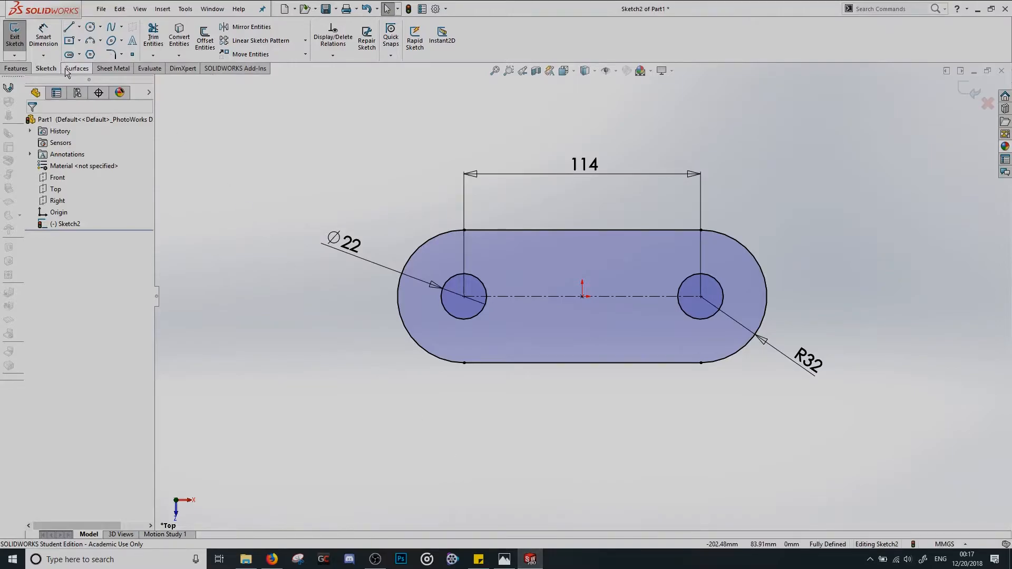
pyautogui.click(14, 41)
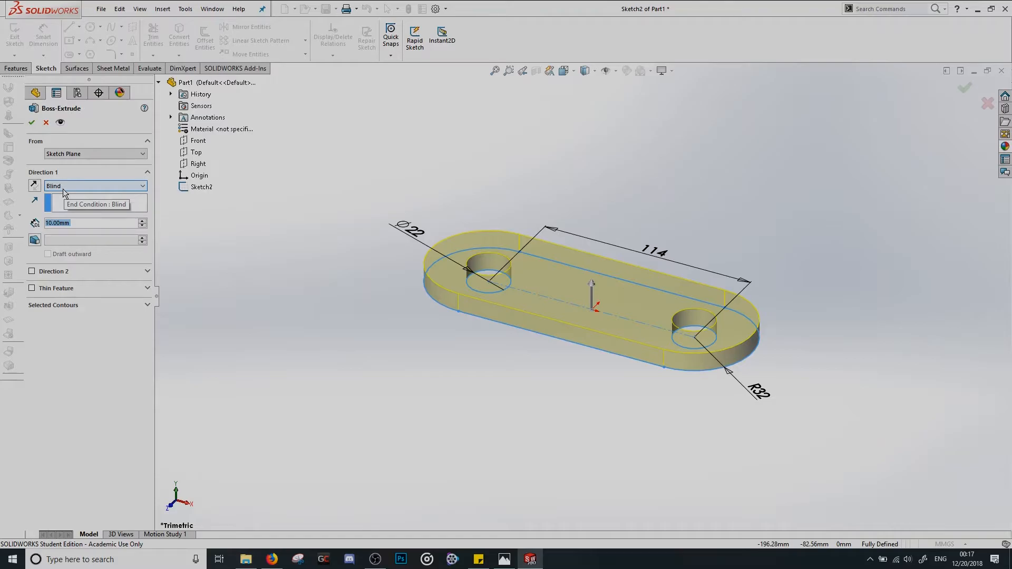
pyautogui.click(78, 222)
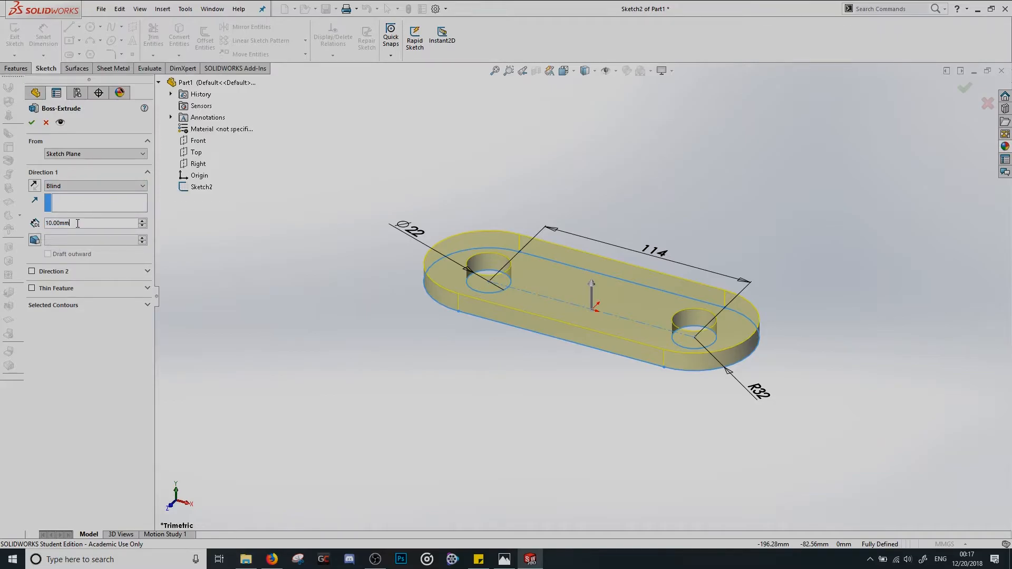
pyautogui.moveTo(70, 223); pyautogui.dragTo(47, 223)
pyautogui.press('Return')
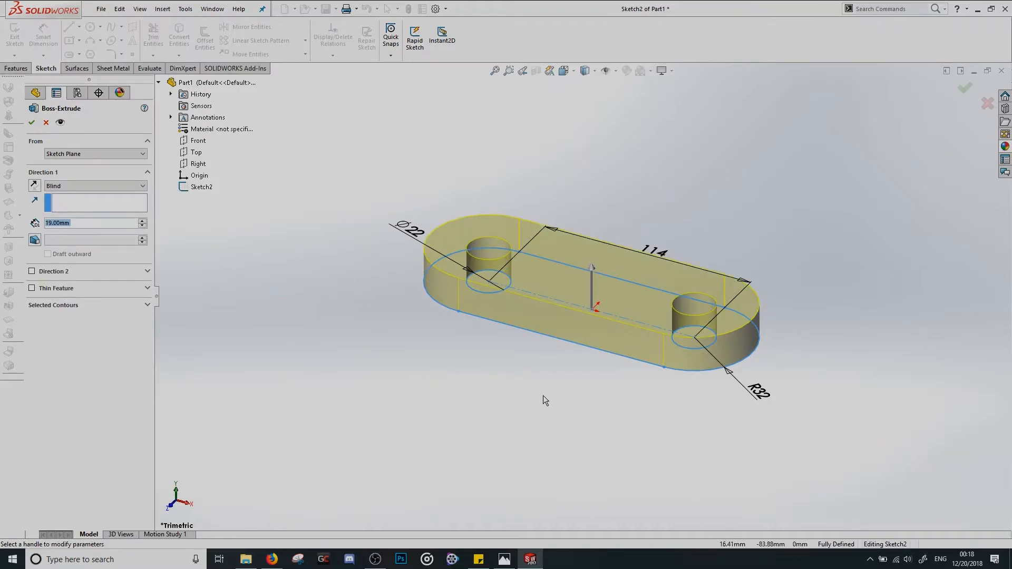
pyautogui.click(321, 330)
pyautogui.click(31, 123)
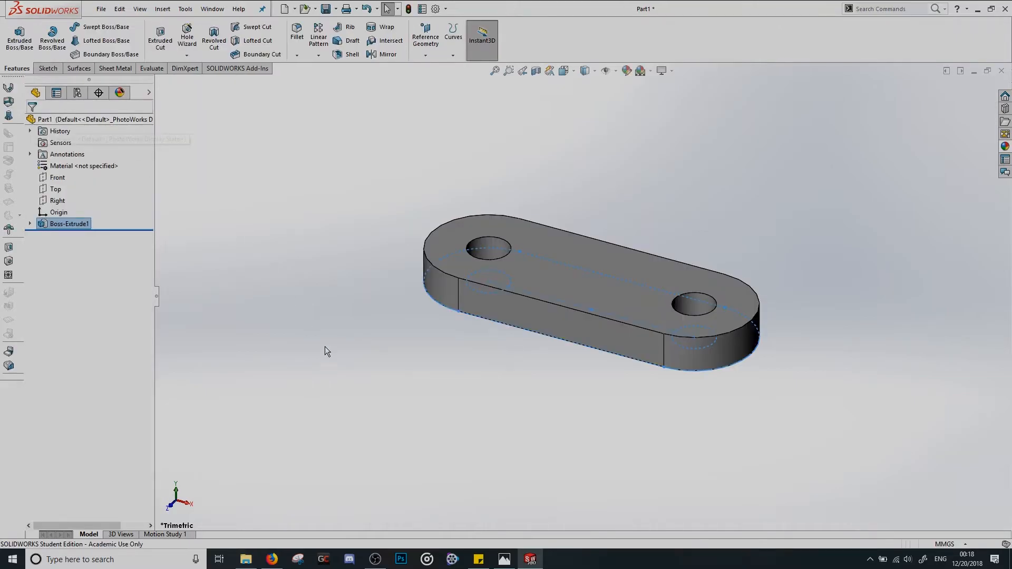
pyautogui.click(358, 365)
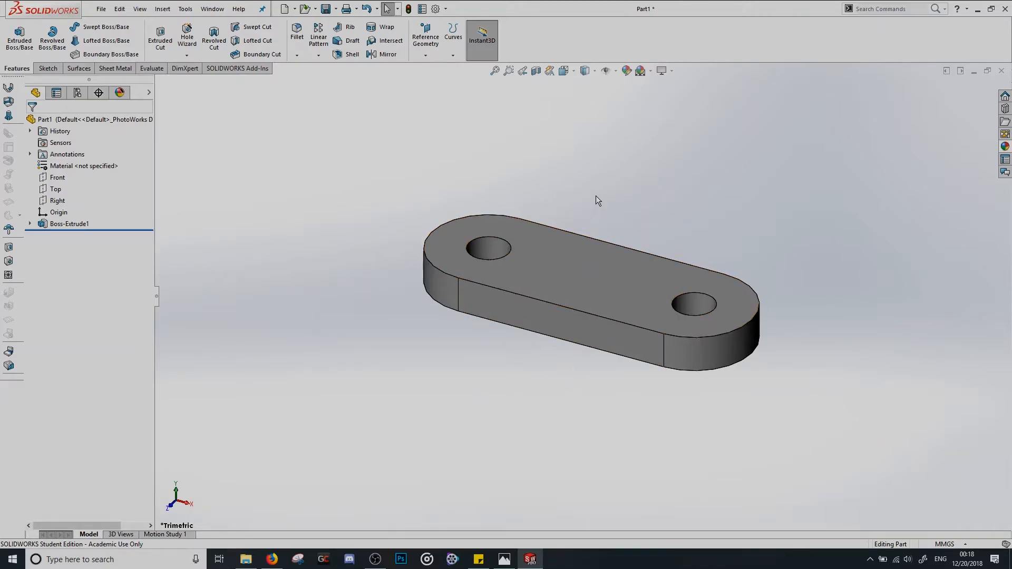
# Show the Top plane to examine how the extruded base sits on it, and hide the plane again
pyautogui.moveTo(622, 181); pyautogui.dragTo(807, 189, button='middle')
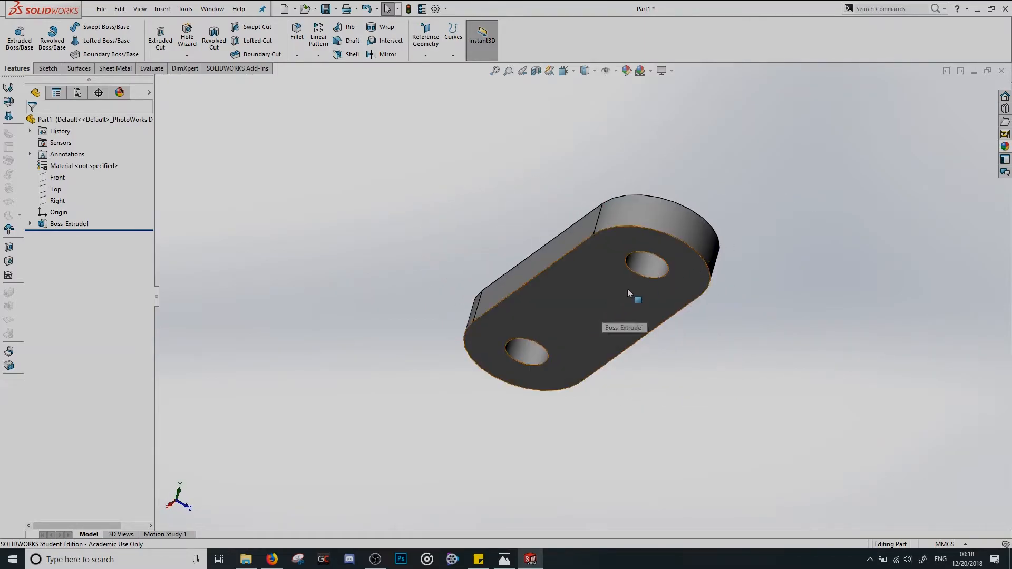
pyautogui.click(55, 190)
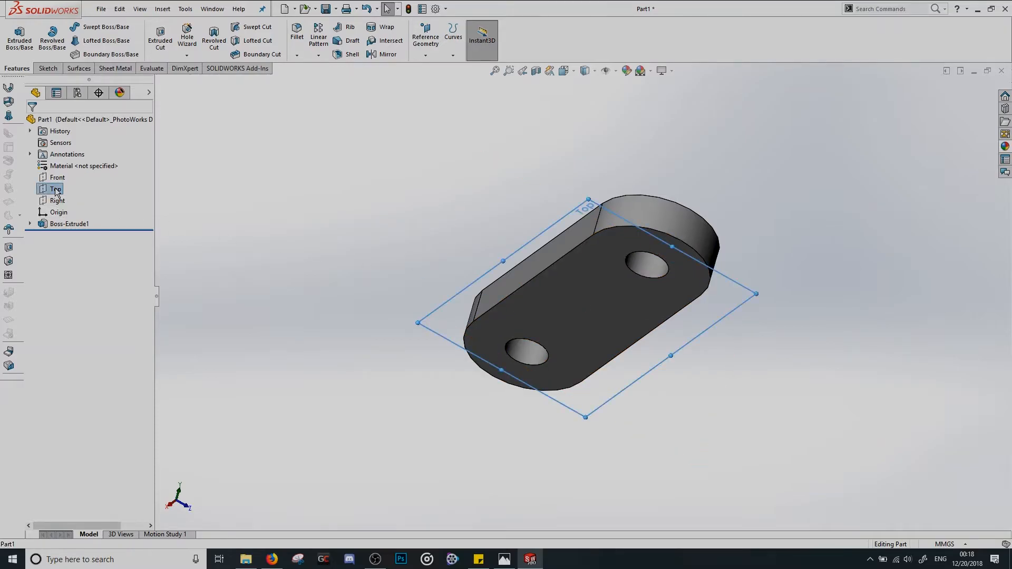
pyautogui.rightClick(56, 190)
pyautogui.click(91, 196)
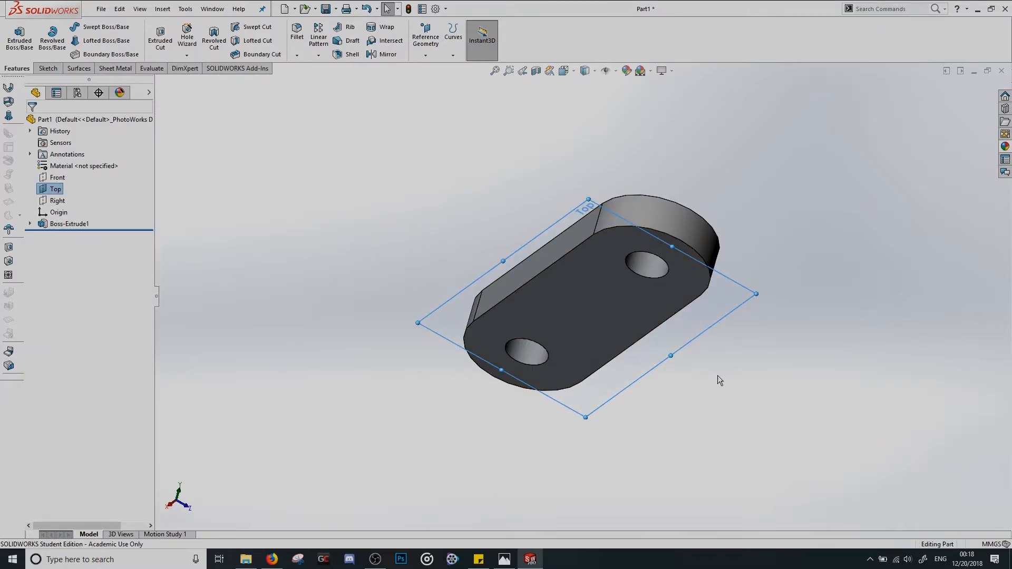
pyautogui.moveTo(789, 364); pyautogui.dragTo(615, 457, button='middle')
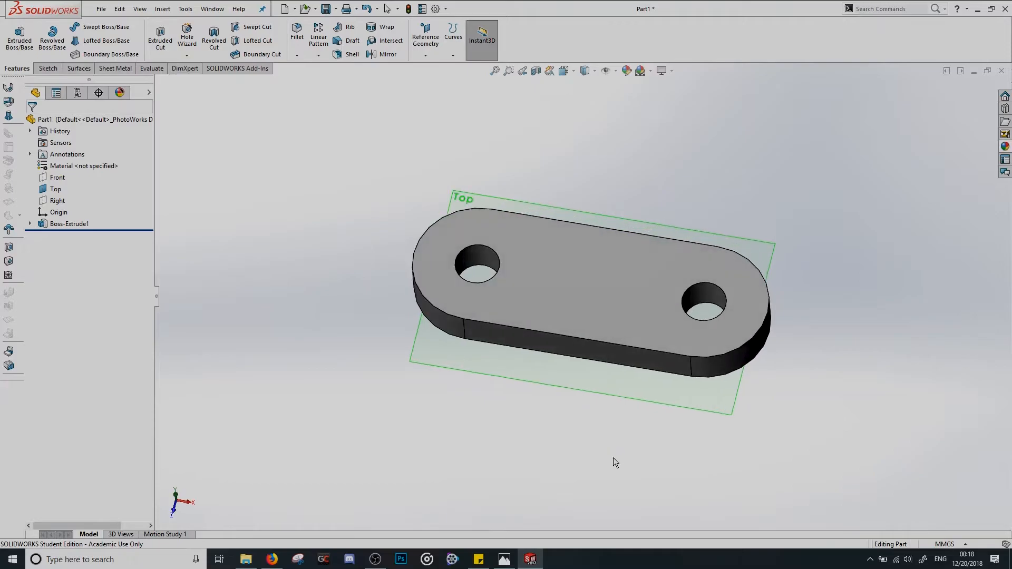
pyautogui.moveTo(548, 434); pyautogui.dragTo(594, 407, button='middle')
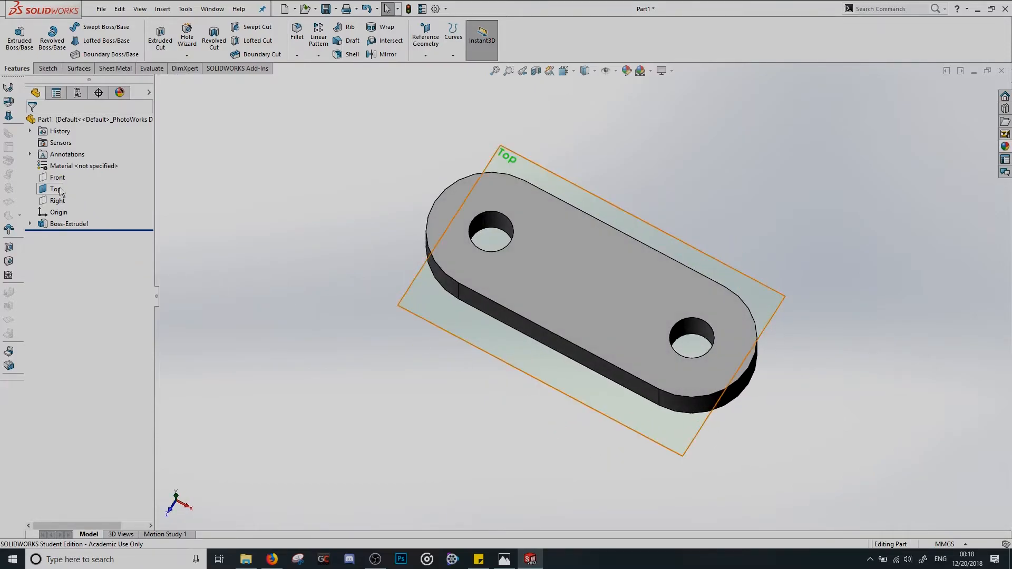
pyautogui.rightClick(60, 189)
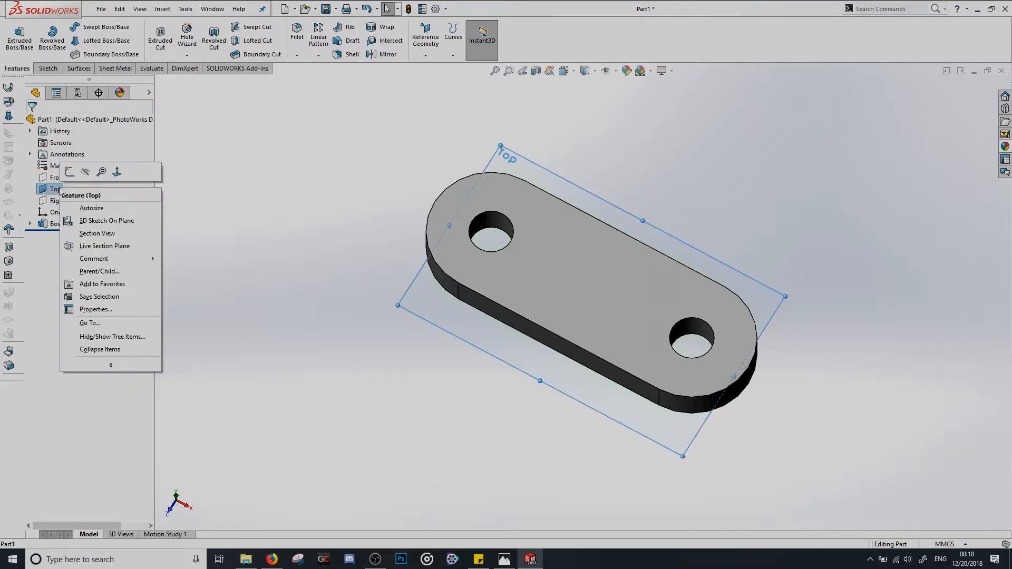
pyautogui.click(86, 173)
pyautogui.moveTo(425, 323); pyautogui.dragTo(500, 296, button='middle')
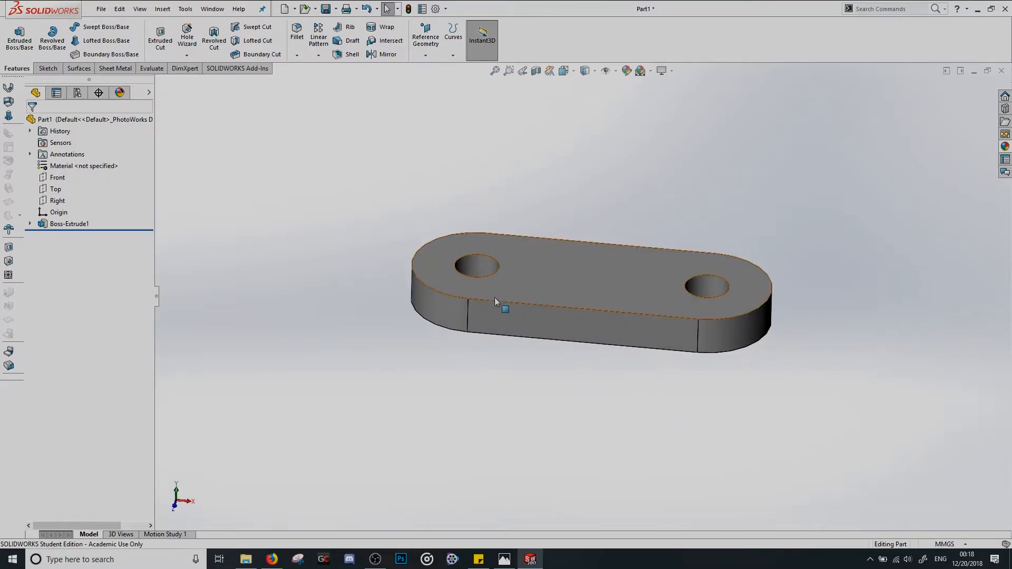
# Check the bracket drawing and start a boss extrude sketch on the base's top face, viewed from the Top orientation
pyautogui.click(505, 559)
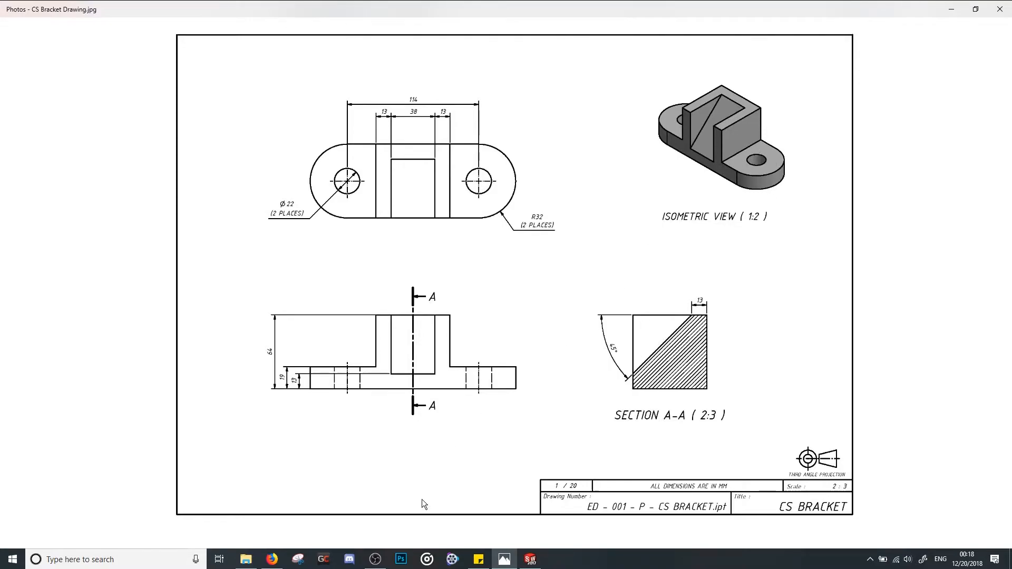
pyautogui.click(530, 560)
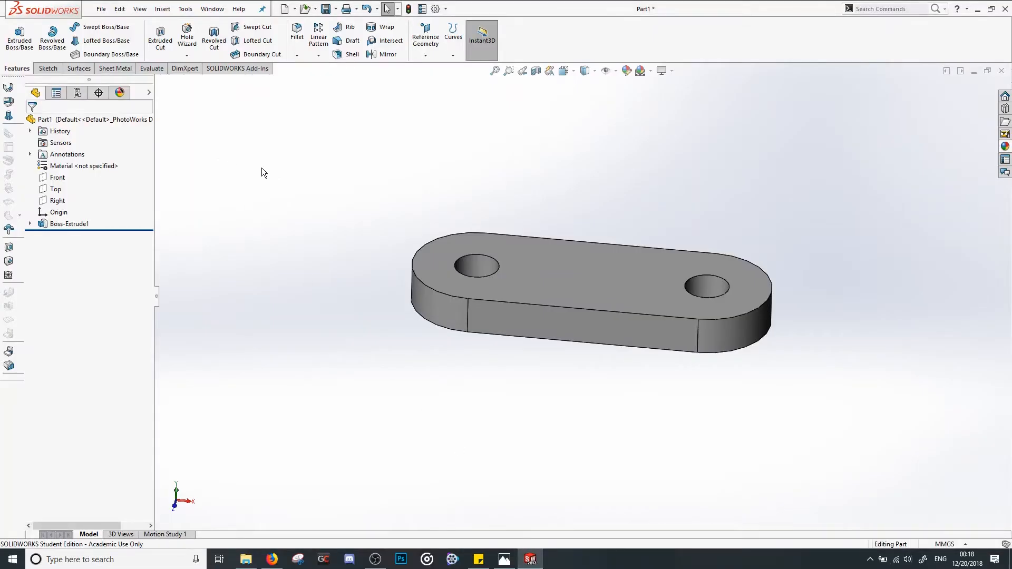
pyautogui.click(20, 48)
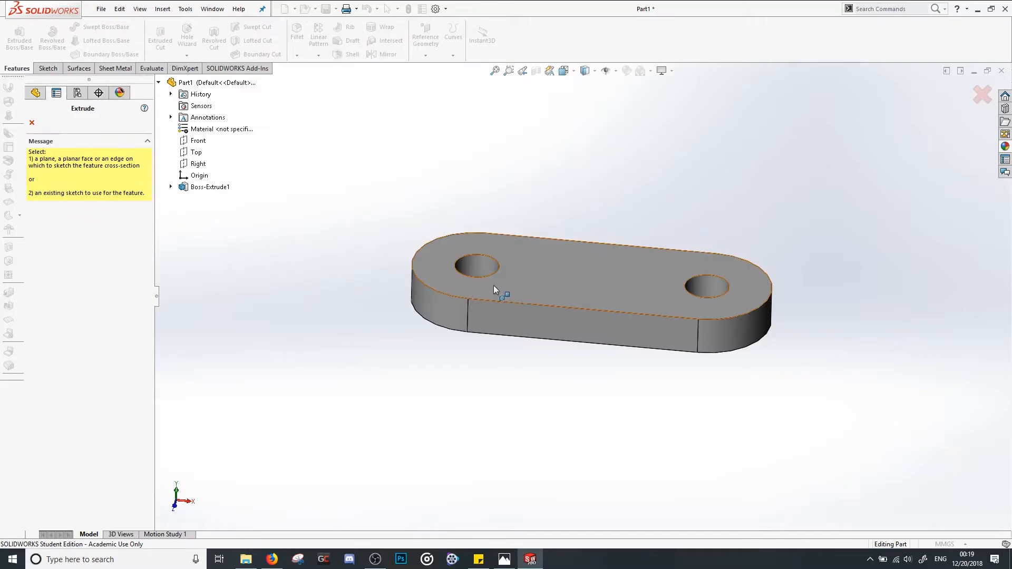
pyautogui.click(594, 264)
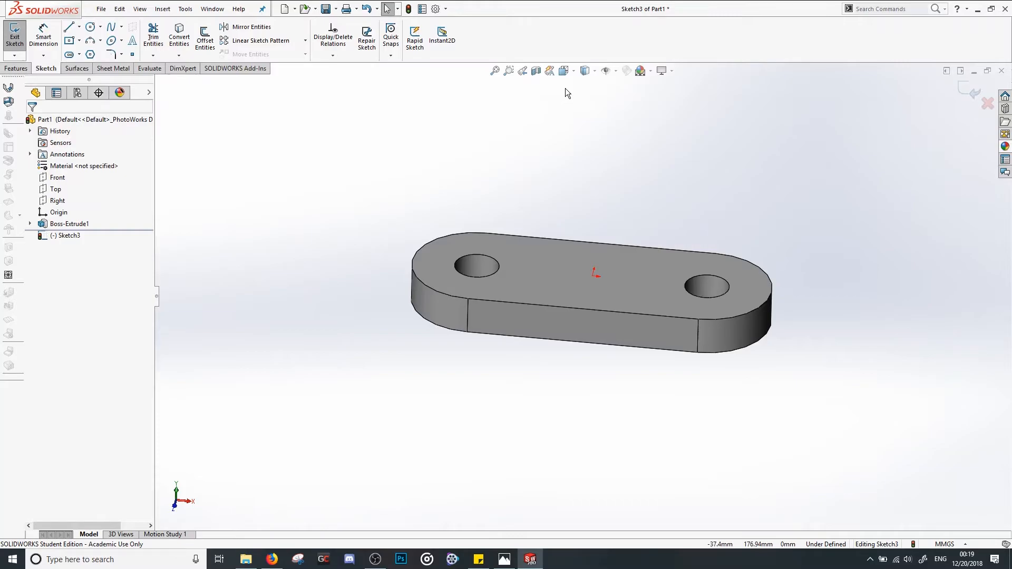
pyautogui.click(567, 71)
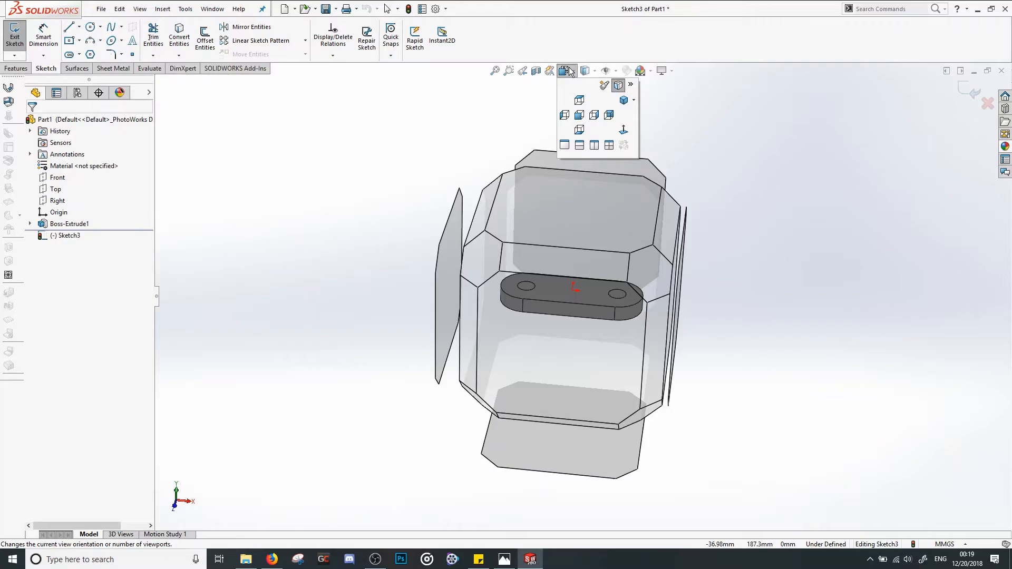
pyautogui.click(579, 101)
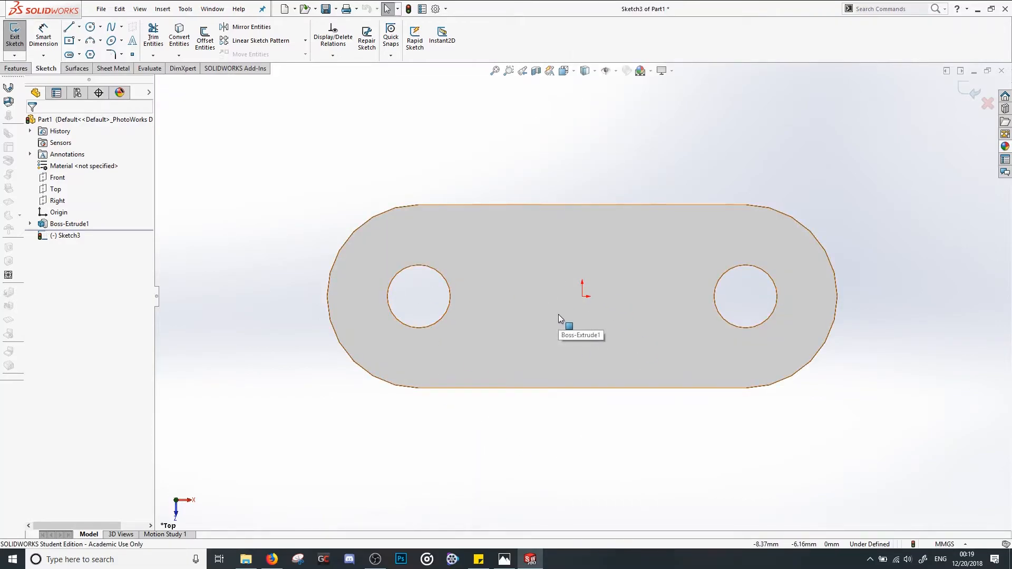
# Check the upright block in the drawing and sketch a center rectangle about 88 by 79 mm centred on the origin
pyautogui.click(79, 41)
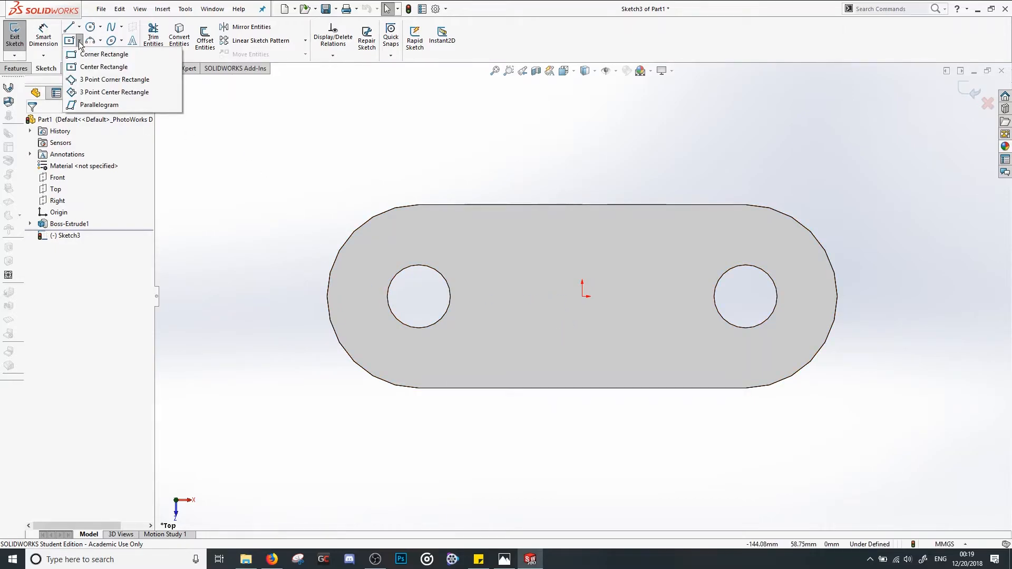
pyautogui.click(78, 41)
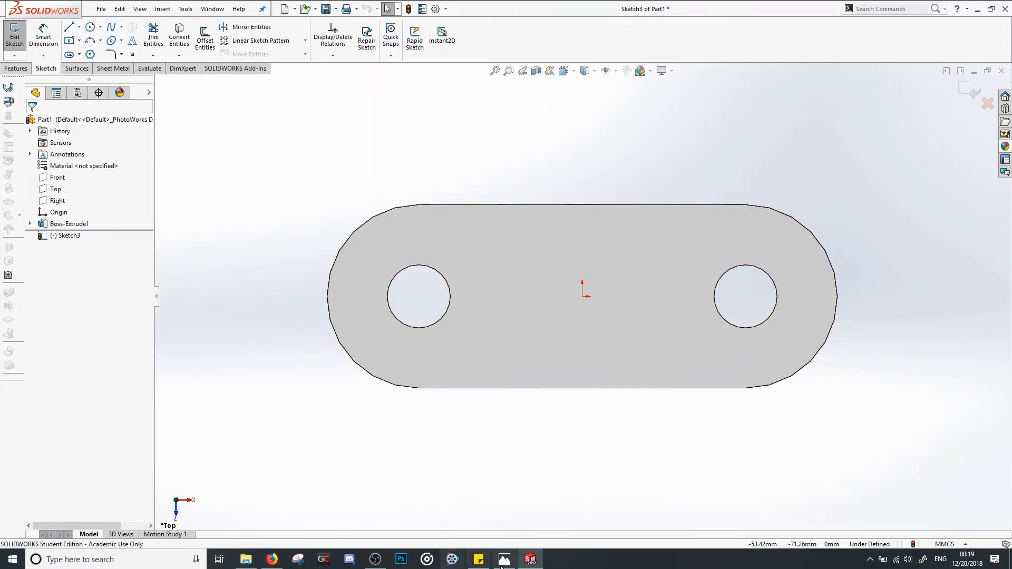
pyautogui.click(502, 562)
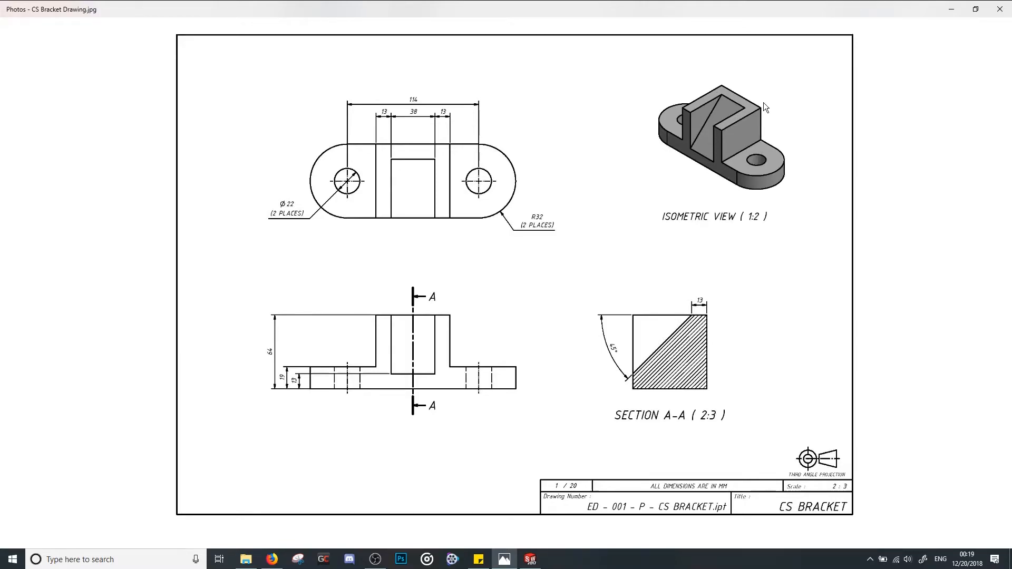
pyautogui.click(531, 561)
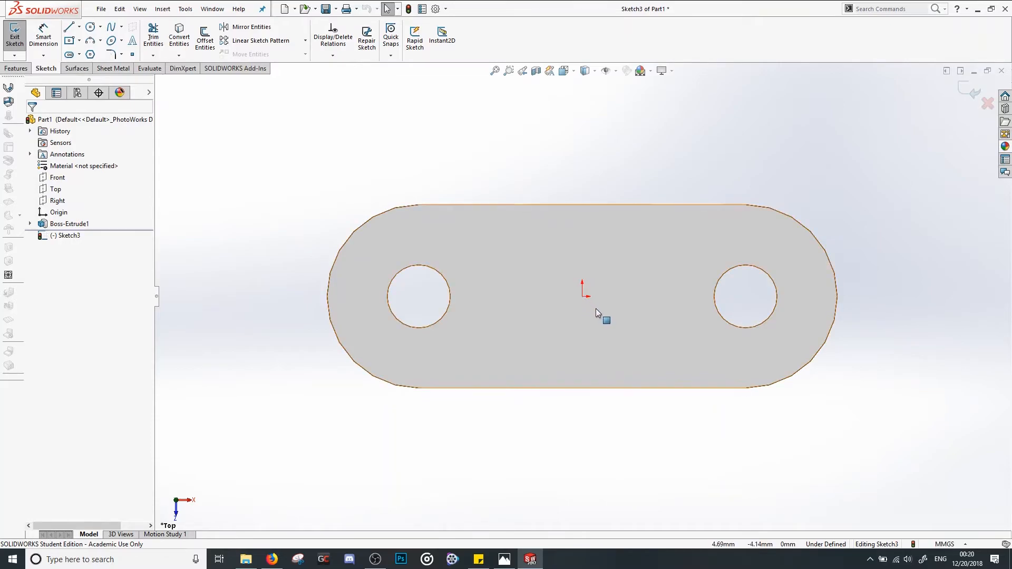
pyautogui.click(80, 41)
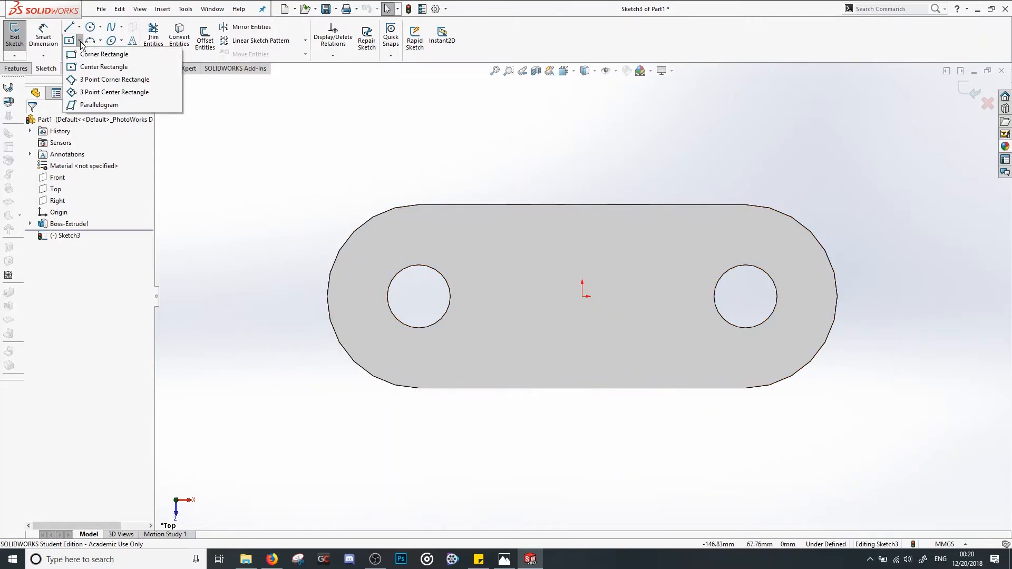
pyautogui.click(129, 67)
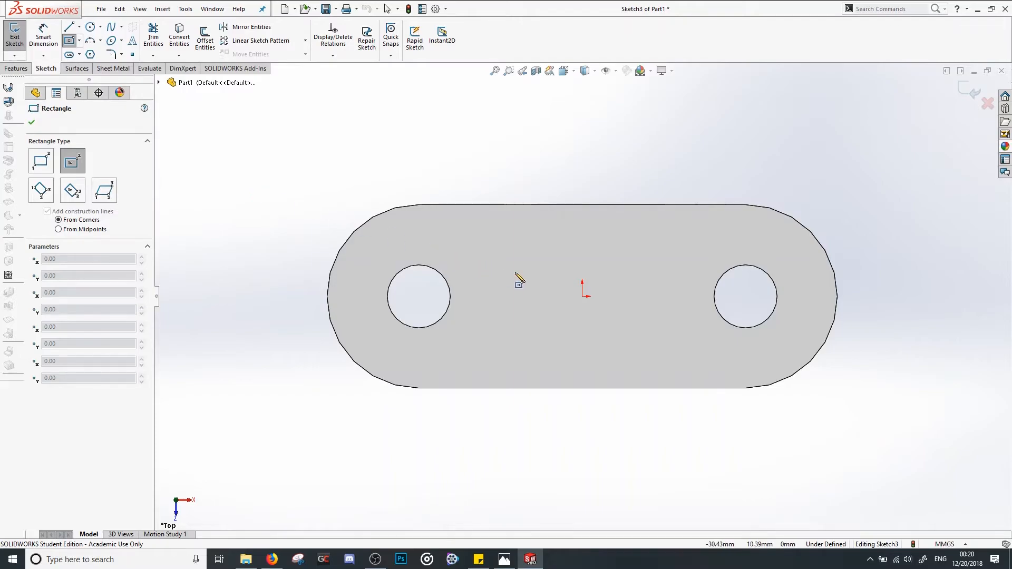
pyautogui.click(583, 297)
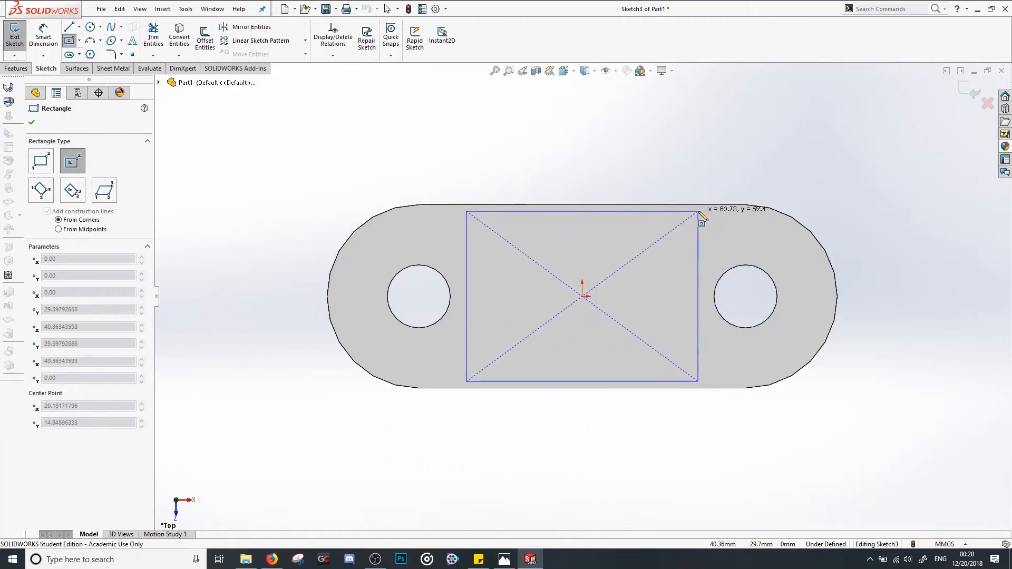
pyautogui.click(710, 183)
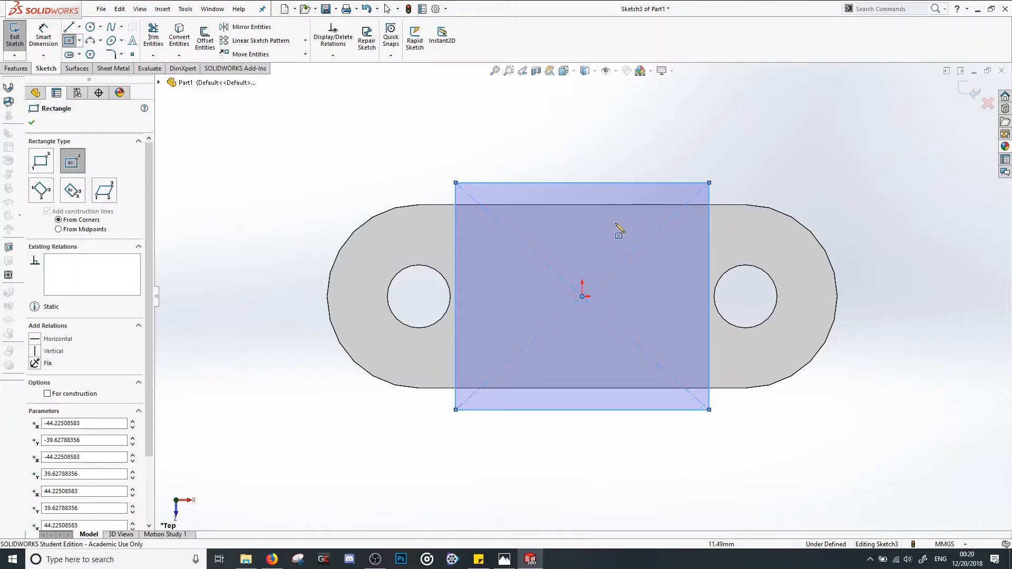
pyautogui.press('Escape')
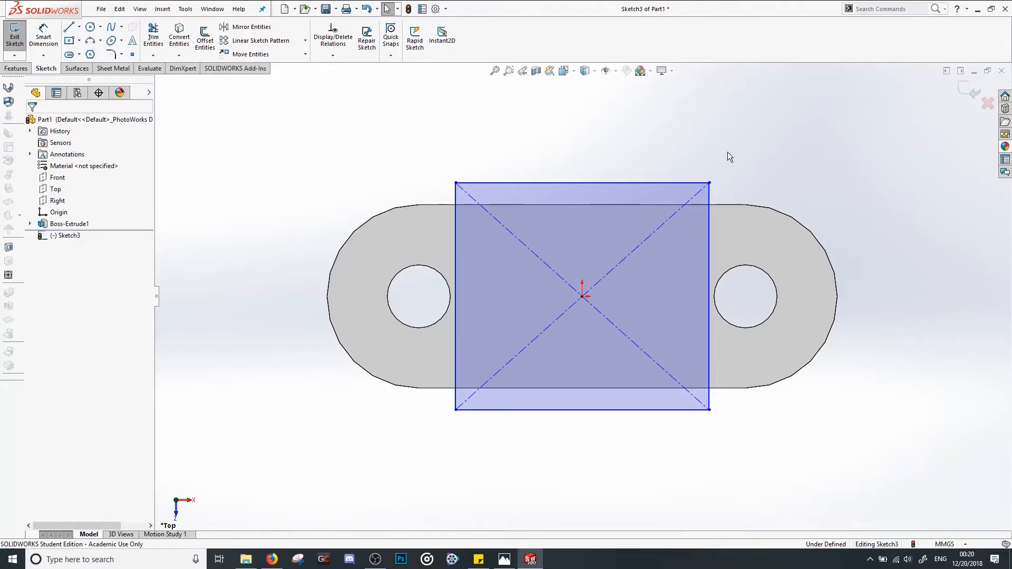
# Add a Collinear relation between the rectangle's upper line and the base's upper straight edge
pyautogui.click(603, 182)
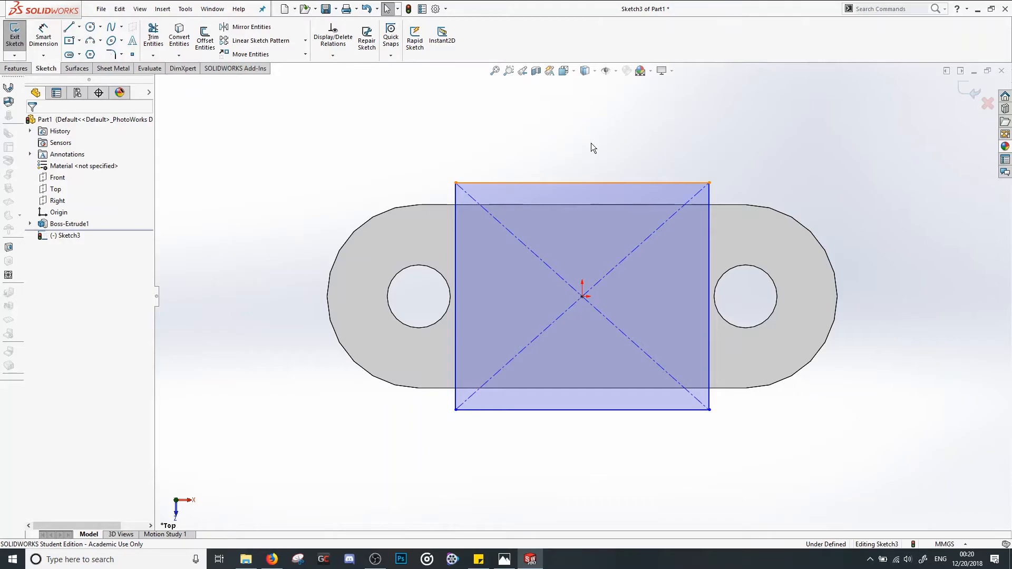
pyautogui.click(593, 183)
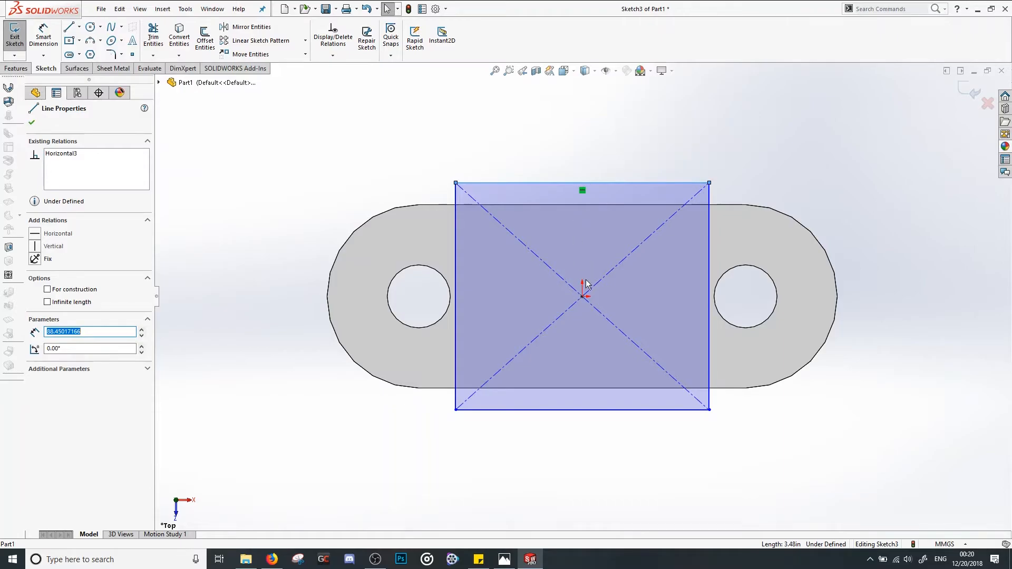
pyautogui.keyDown('ctrl'); pyautogui.click(724, 209); pyautogui.keyUp('ctrl')
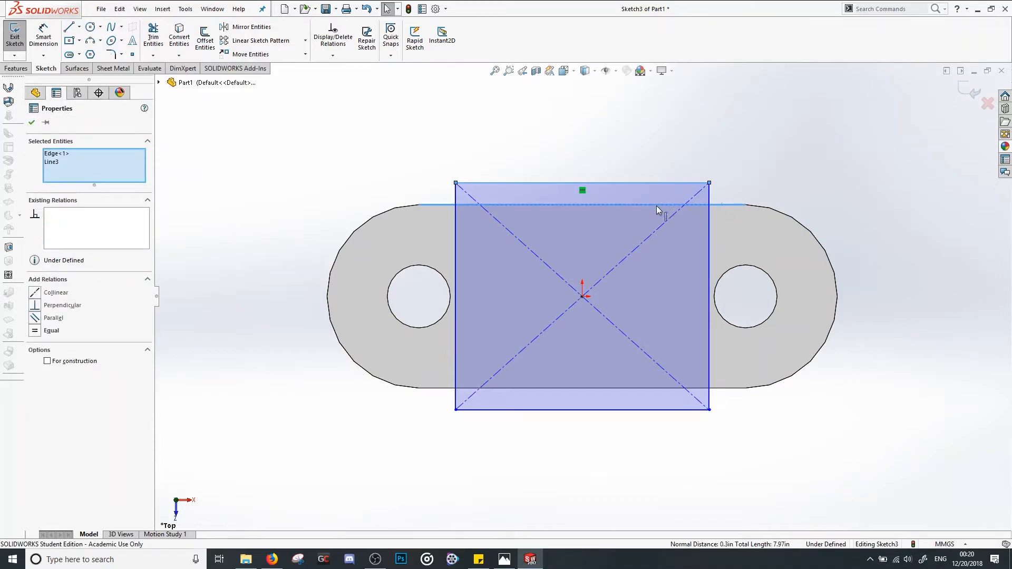
pyautogui.click(35, 292)
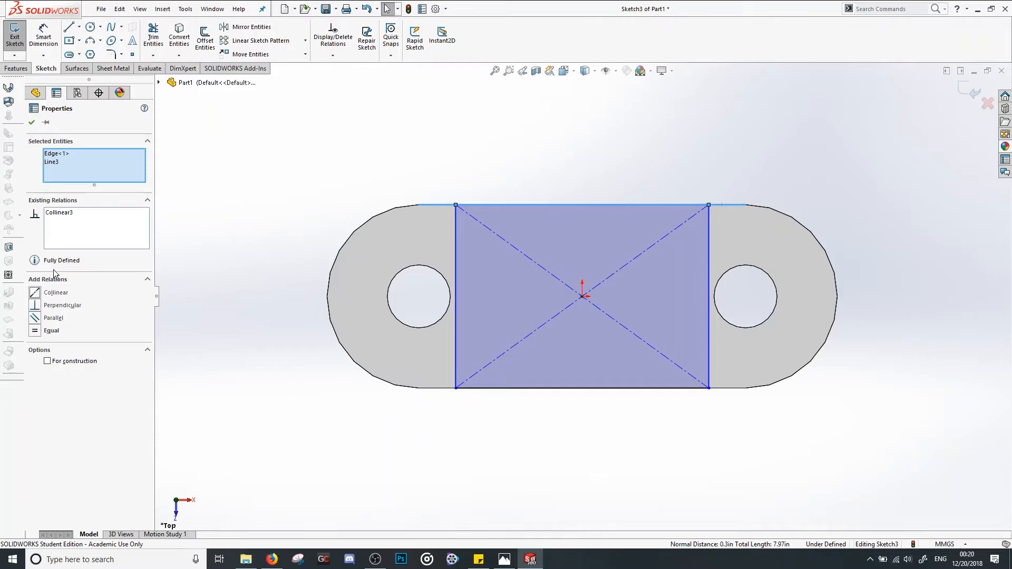
pyautogui.click(31, 122)
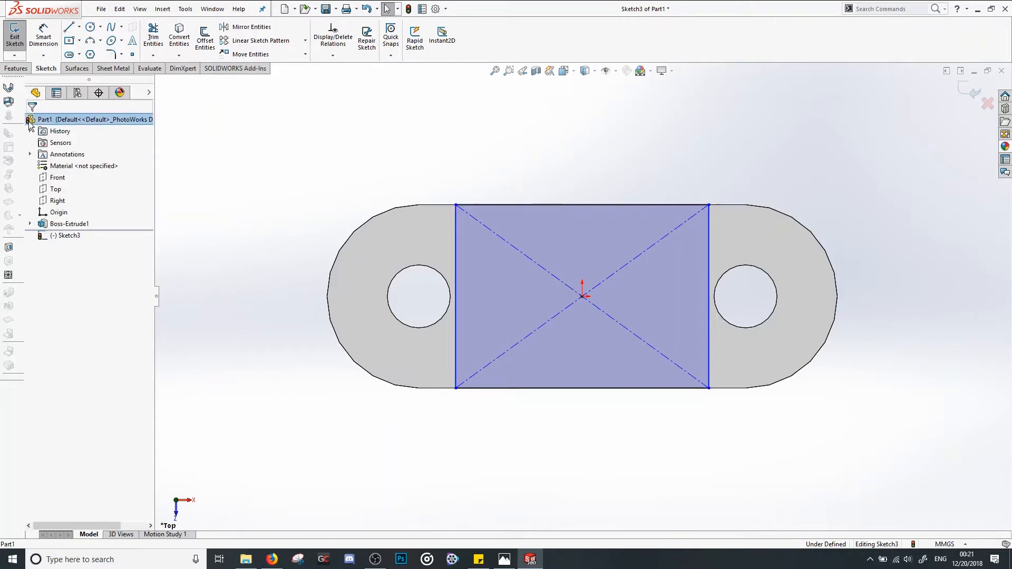
pyautogui.press('e')
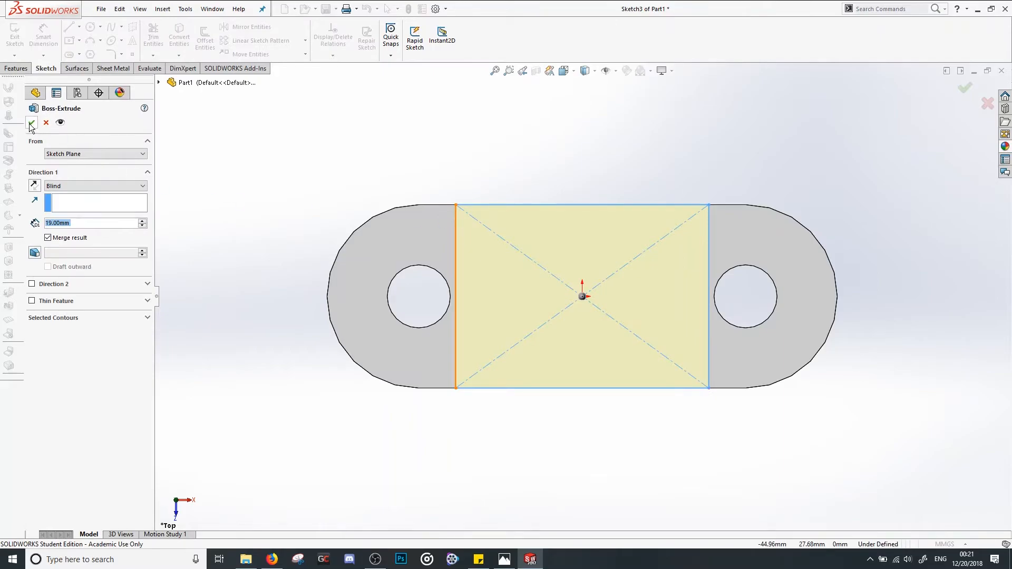
pyautogui.click(46, 122)
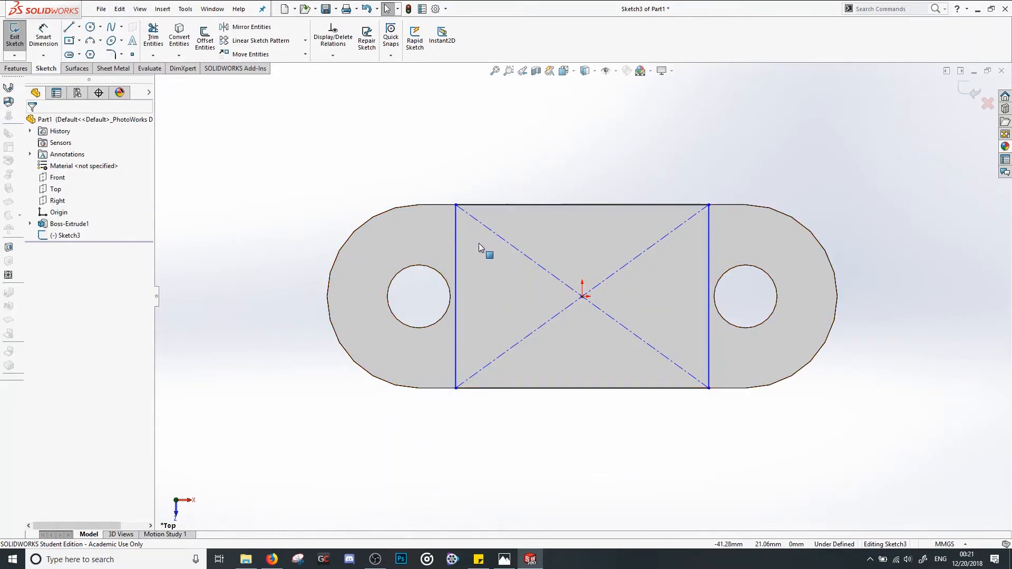
# Move the rectangle's vertical sides inward and outward to test its undefined width
pyautogui.moveTo(456, 240)
pyautogui.mouseDown()
pyautogui.moveTo(476, 239)
pyautogui.moveTo(480, 225)
pyautogui.mouseUp()
pyautogui.click(457, 181)
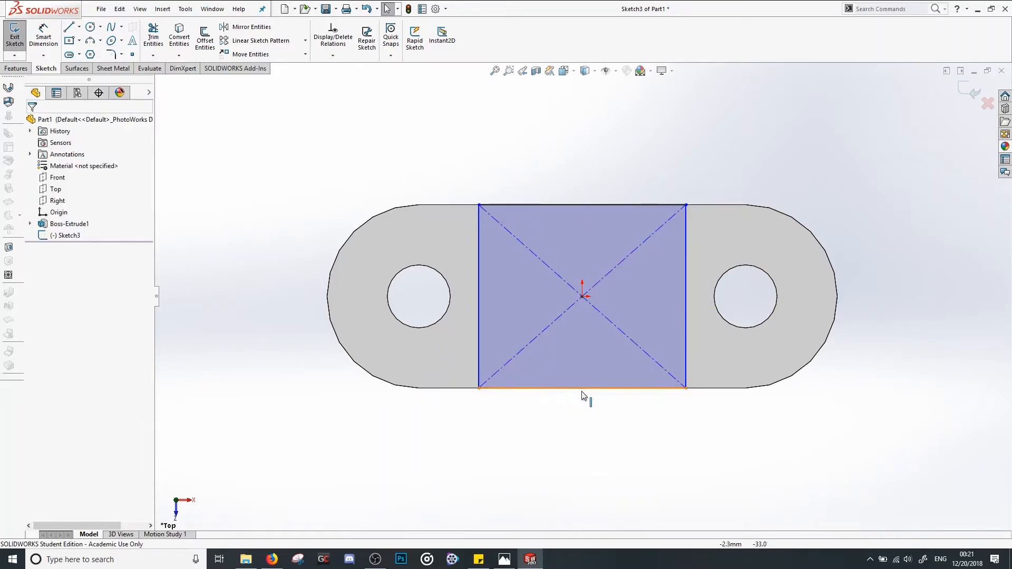
pyautogui.scroll(-1, 592, 305)
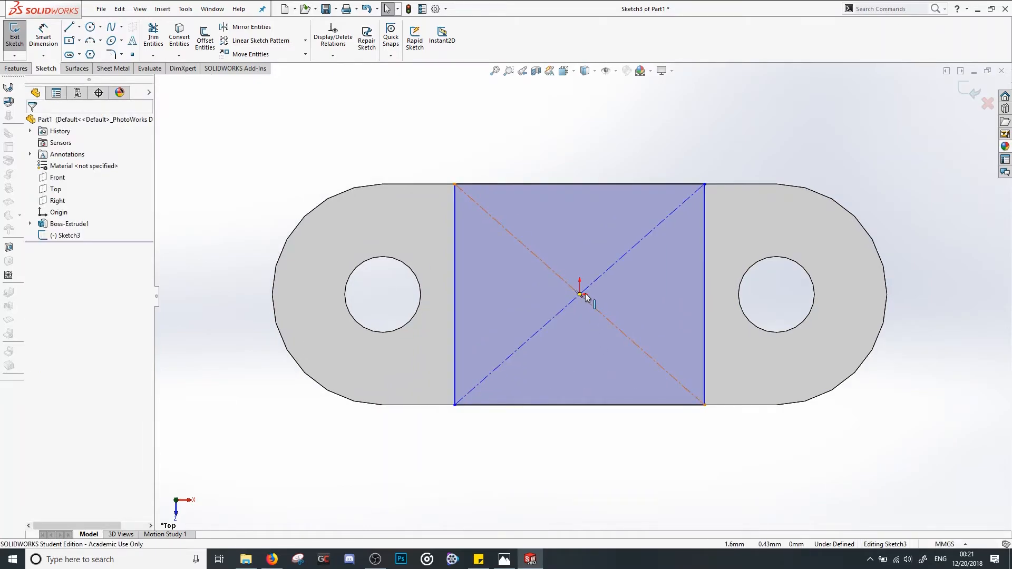
pyautogui.click(705, 246)
pyautogui.moveTo(784, 249); pyautogui.dragTo(728, 258, button='right')
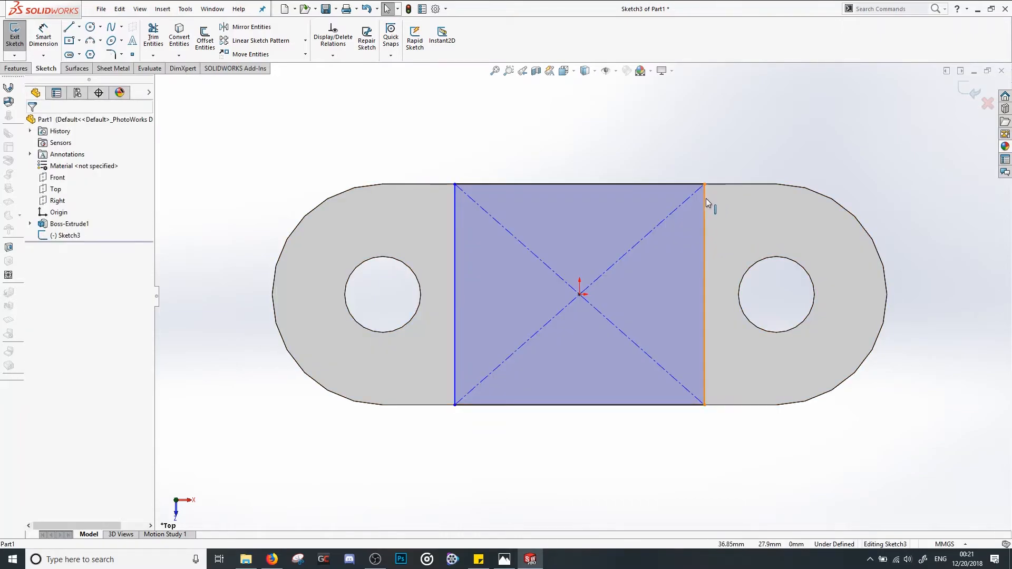
pyautogui.moveTo(707, 197); pyautogui.dragTo(739, 198)
pyautogui.moveTo(777, 207); pyautogui.dragTo(724, 215)
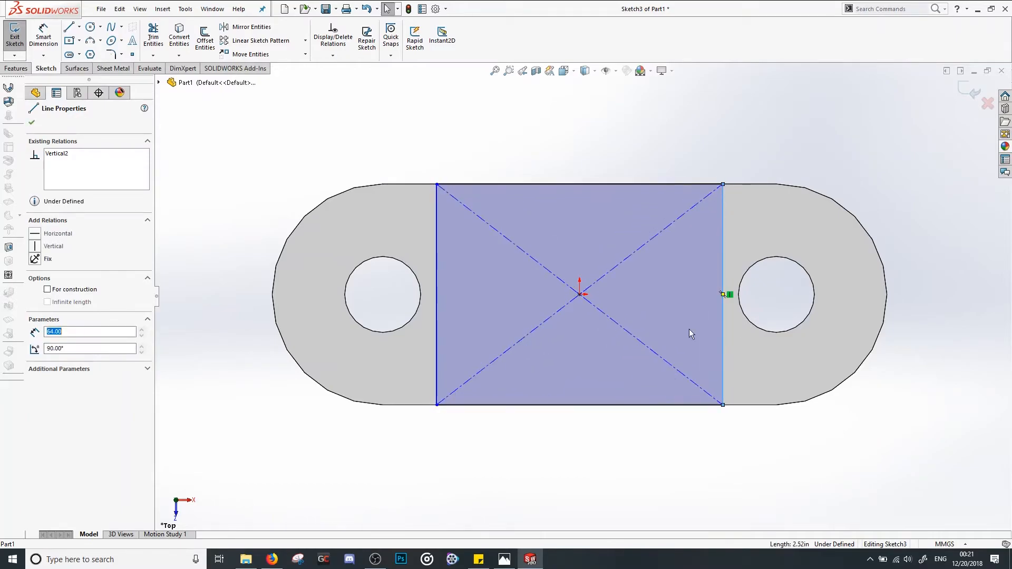
pyautogui.click(647, 483)
# Check the block's width in the drawing and dimension the rectangle's upper line as 13+38+13 mm
pyautogui.click(506, 562)
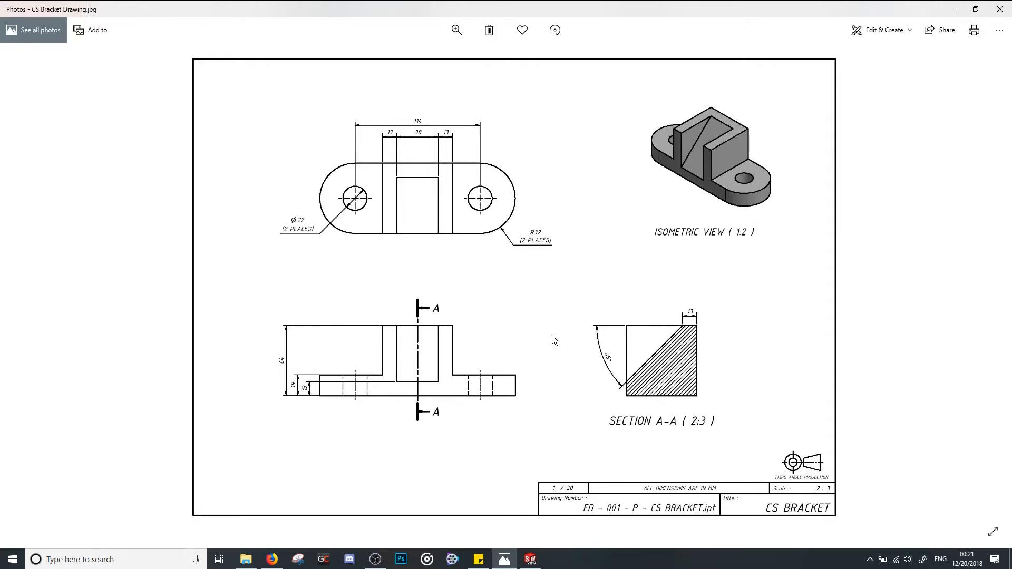
pyautogui.click(531, 559)
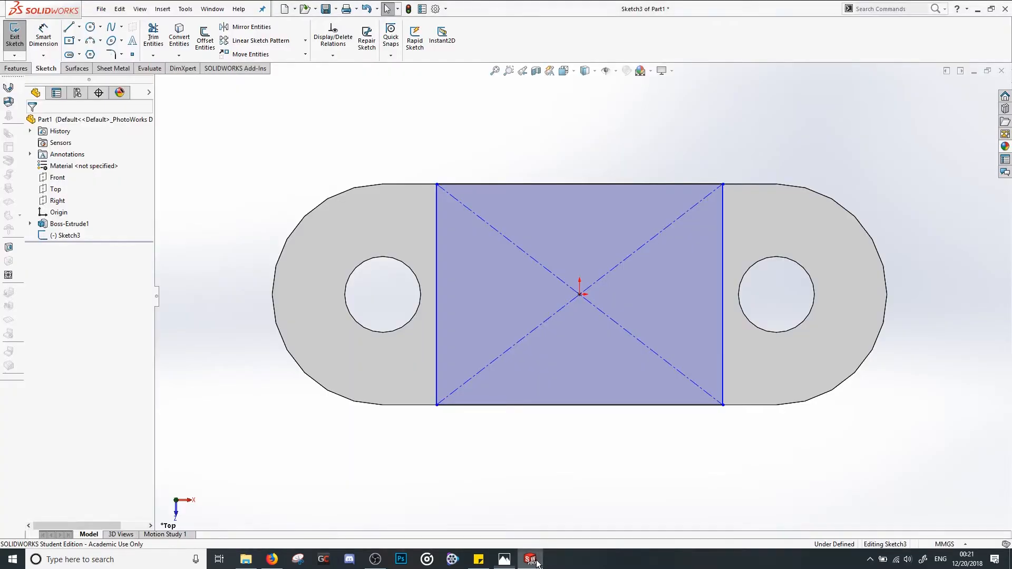
pyautogui.click(38, 38)
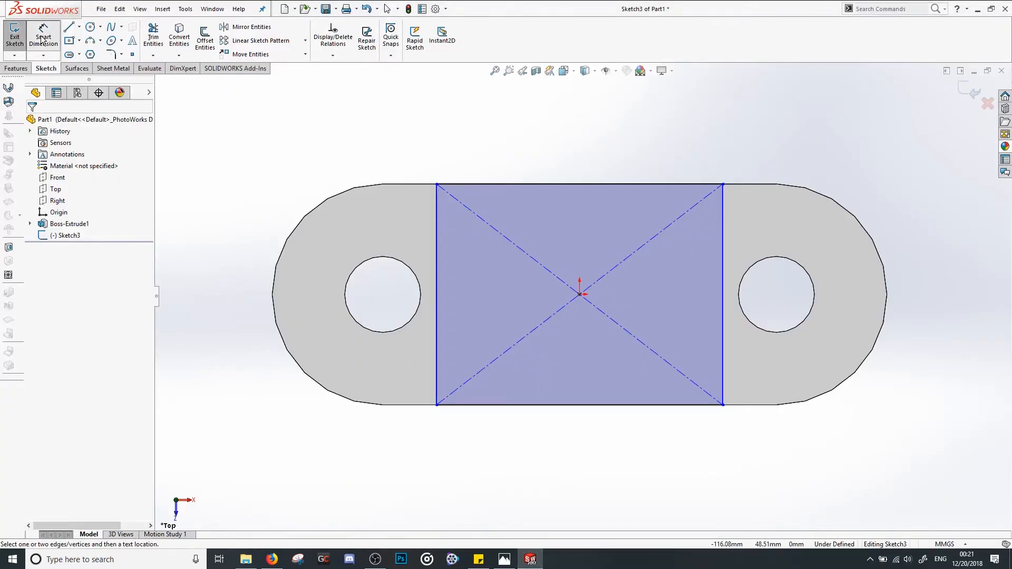
pyautogui.click(524, 185)
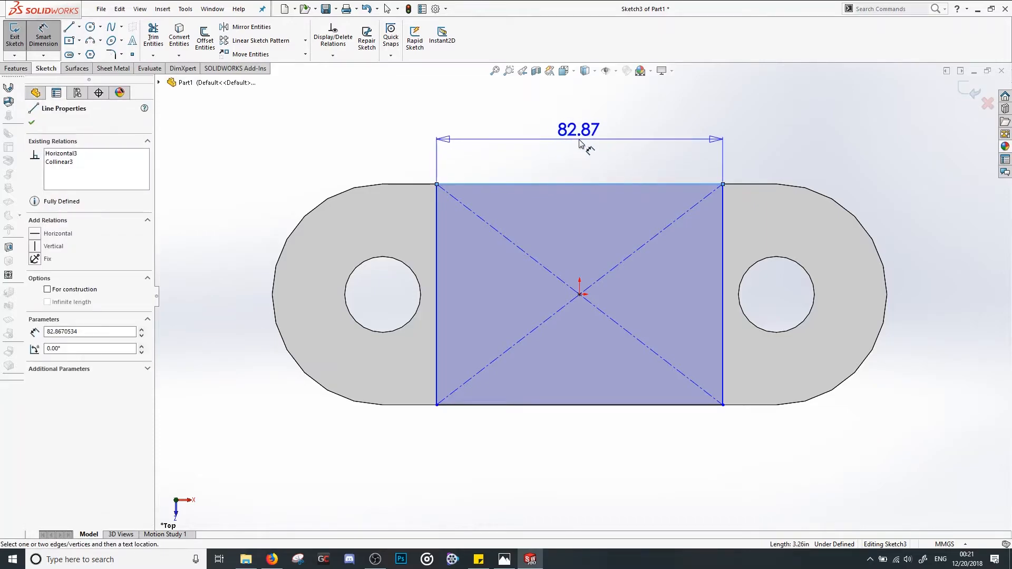
pyautogui.click(580, 142)
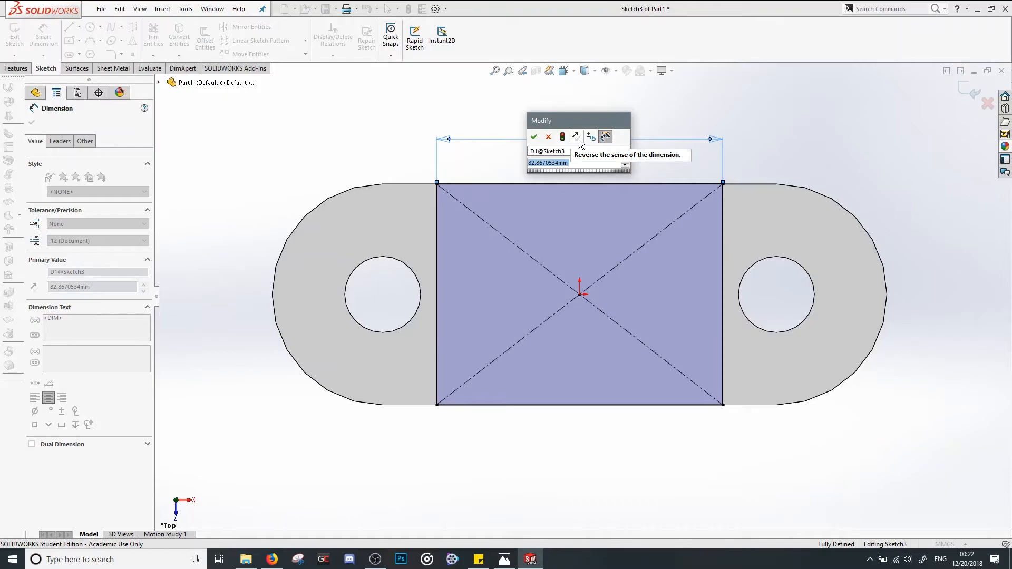
pyautogui.write('13+')
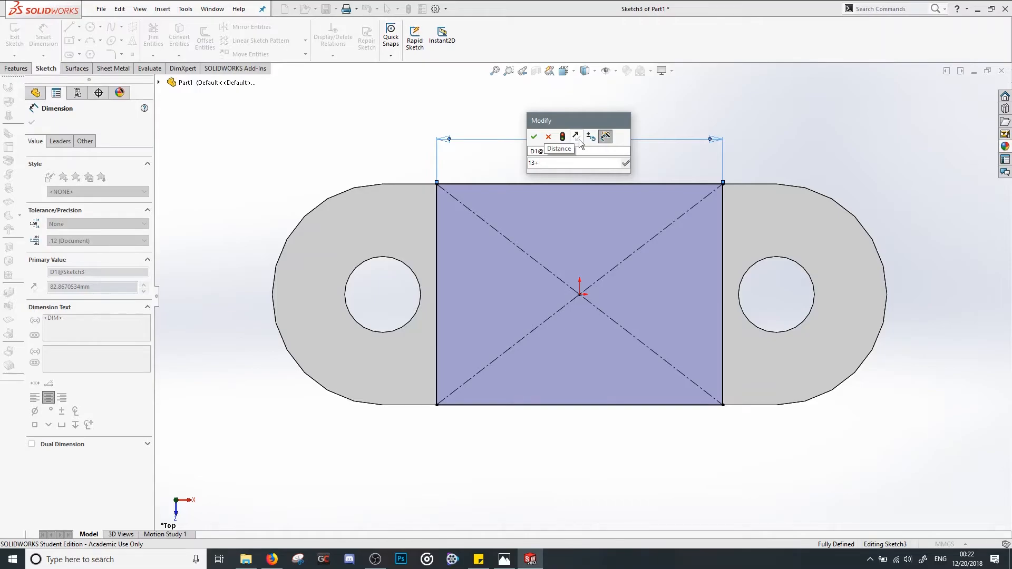
pyautogui.write('38+')
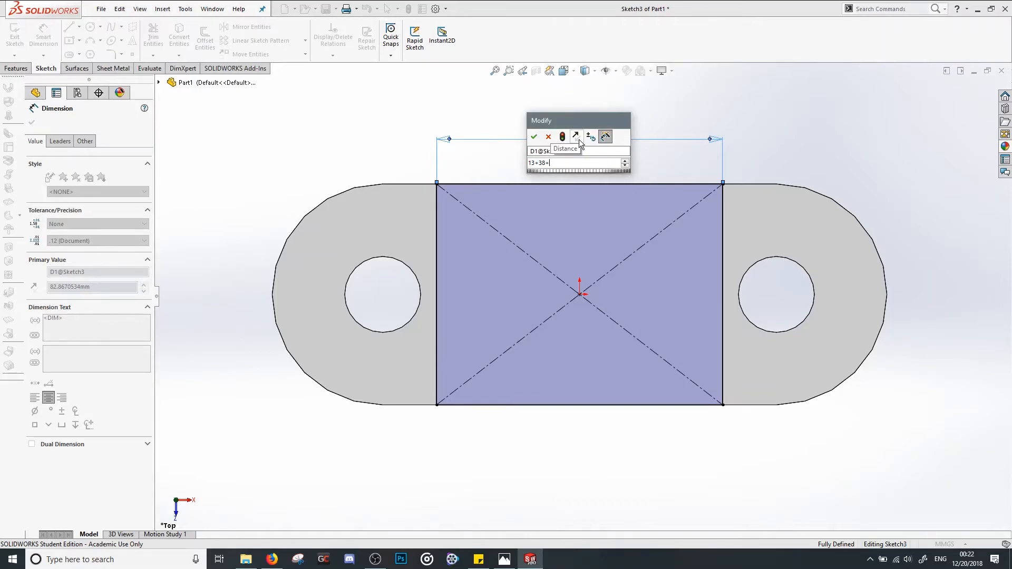
pyautogui.write('13')
pyautogui.press('Return')
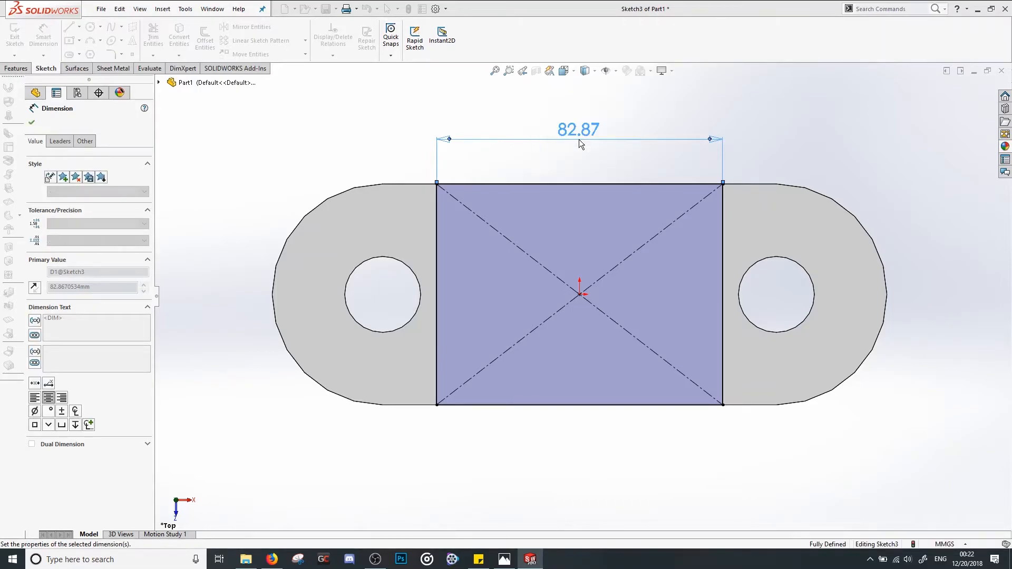
pyautogui.click(429, 141)
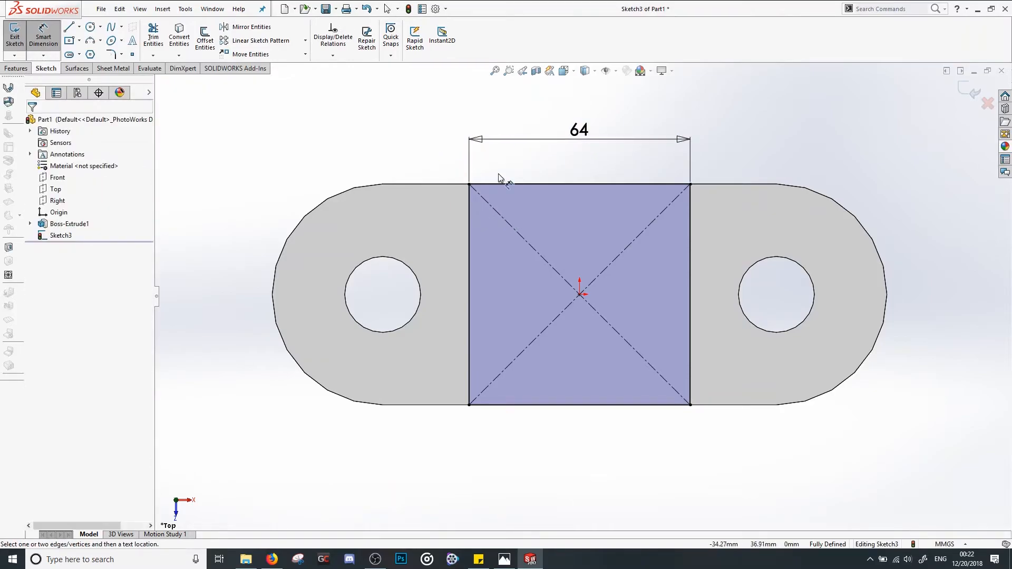
# Check the block's front view in the drawing and close the completed rectangle sketch
pyautogui.click(54, 42)
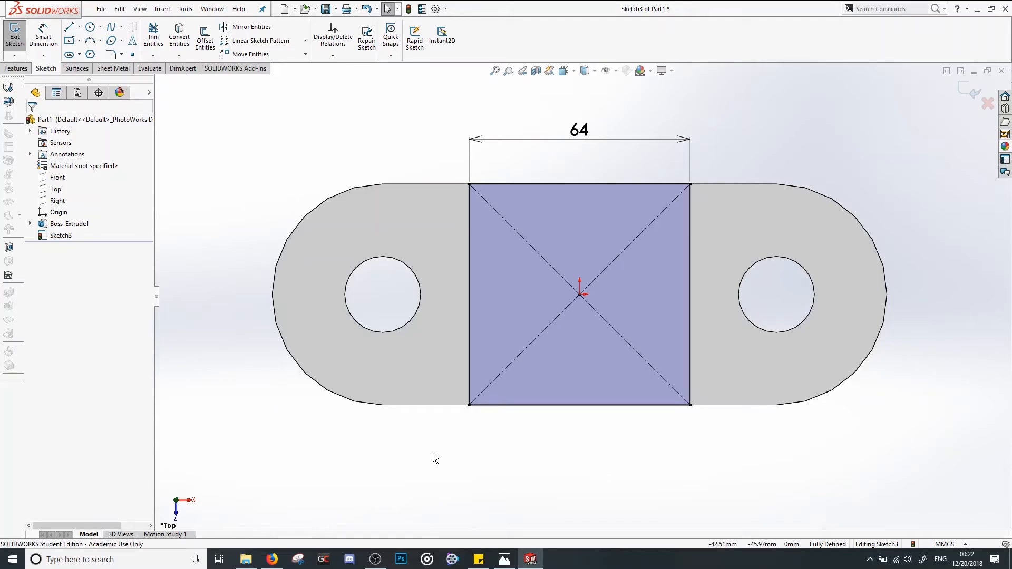
pyautogui.click(502, 561)
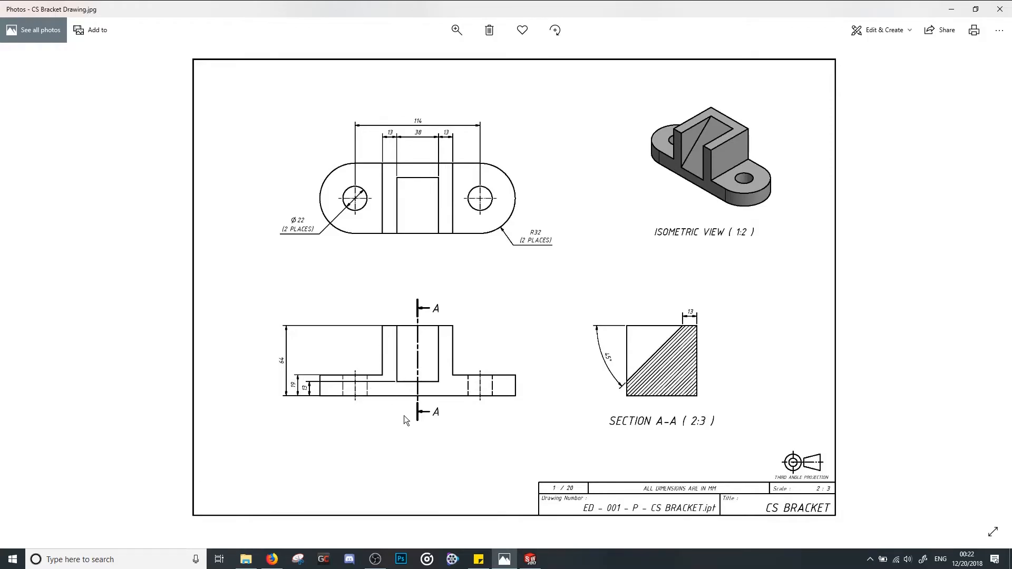
pyautogui.click(530, 559)
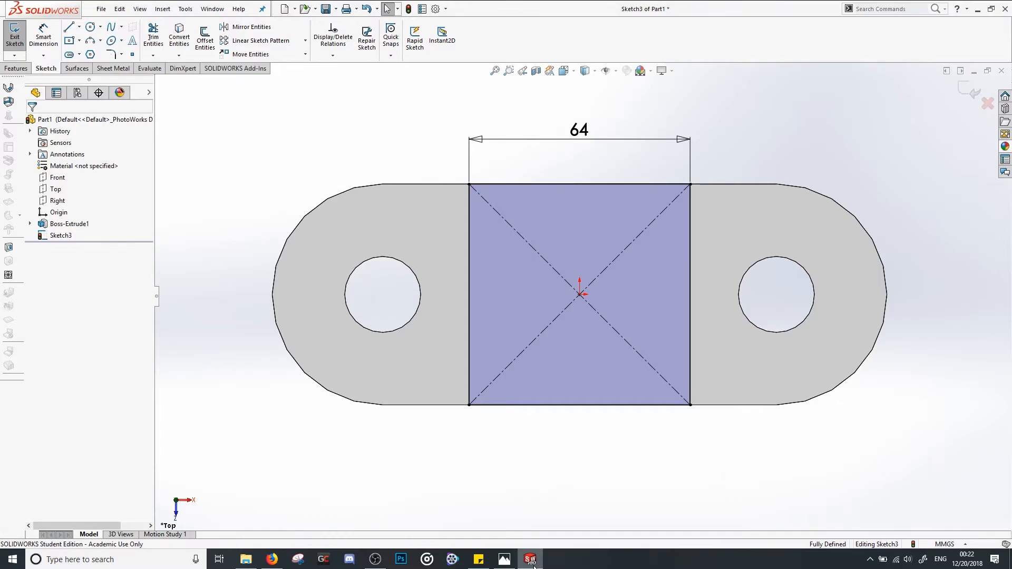
pyautogui.click(17, 44)
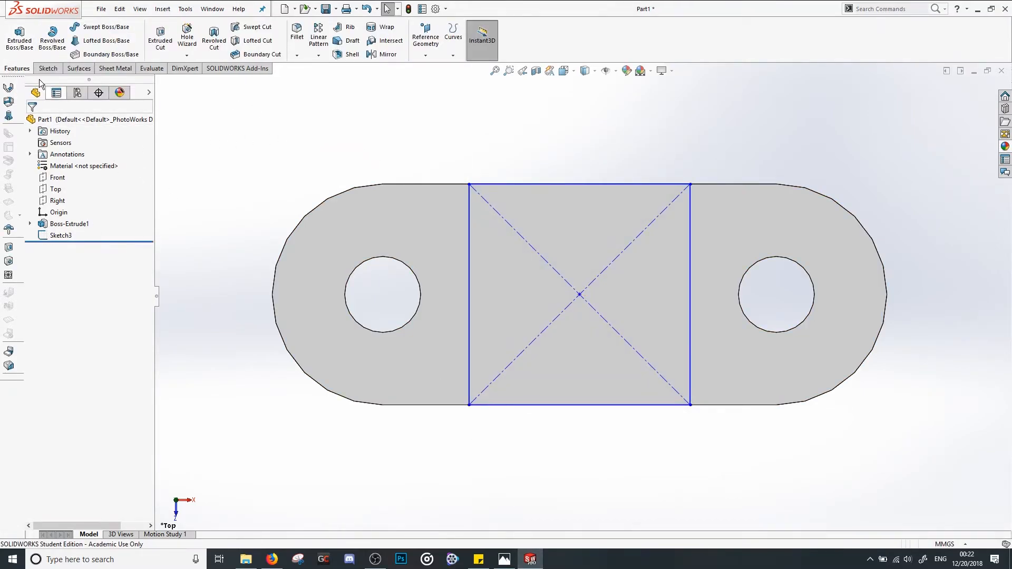
# Check the block's height in the drawing and extrude the rectangle sketch upward to a blind depth of 64-19 mm, merged with the base
pyautogui.click(22, 36)
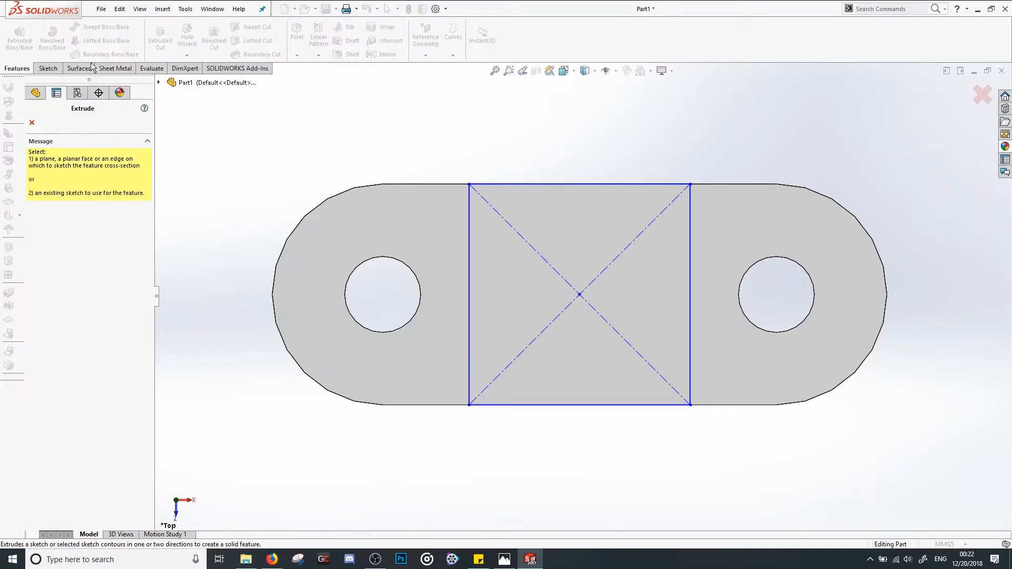
pyautogui.click(159, 83)
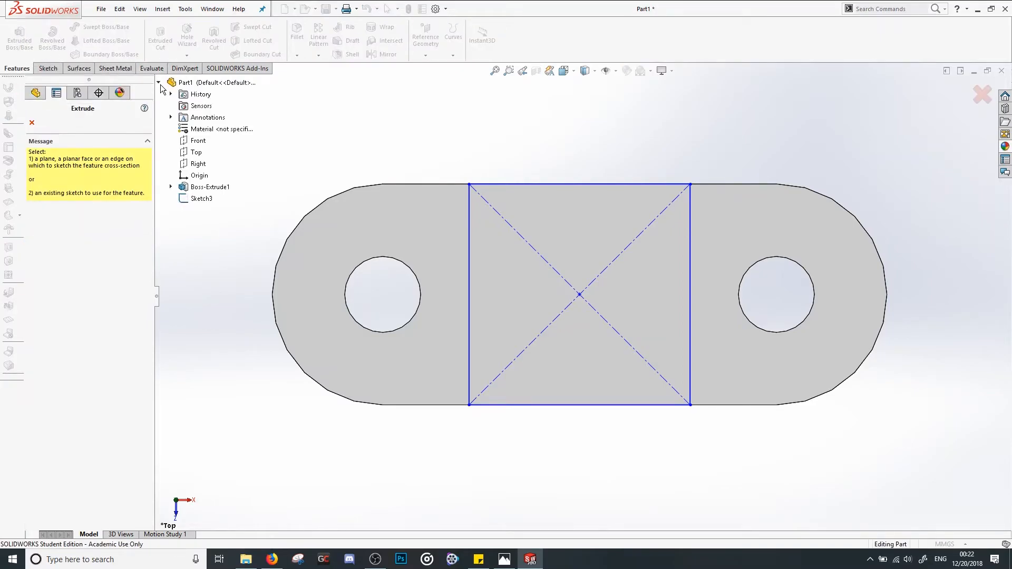
pyautogui.click(198, 199)
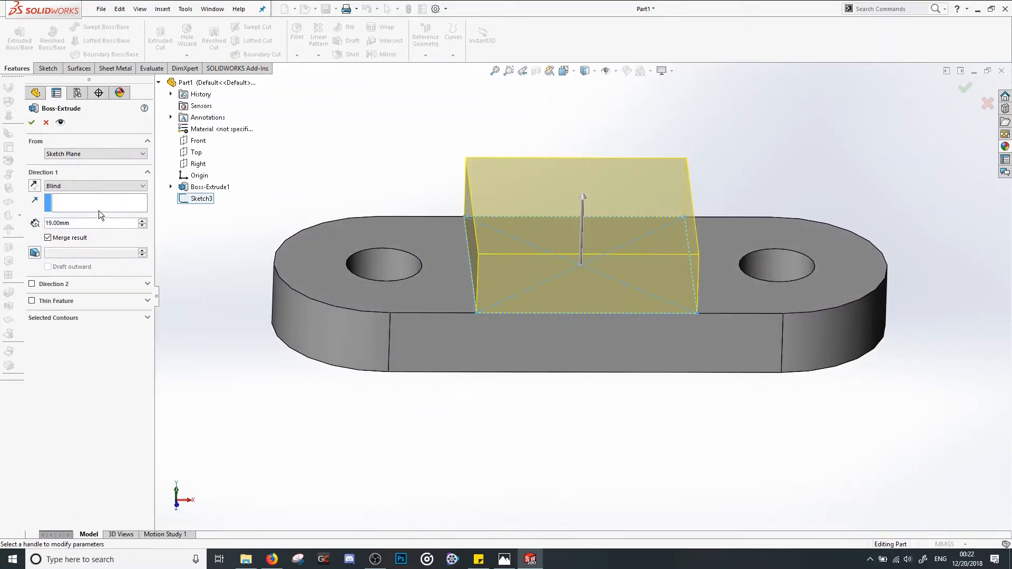
pyautogui.click(513, 563)
pyautogui.click(530, 559)
pyautogui.moveTo(80, 223); pyautogui.dragTo(38, 223)
pyautogui.write('64-1')
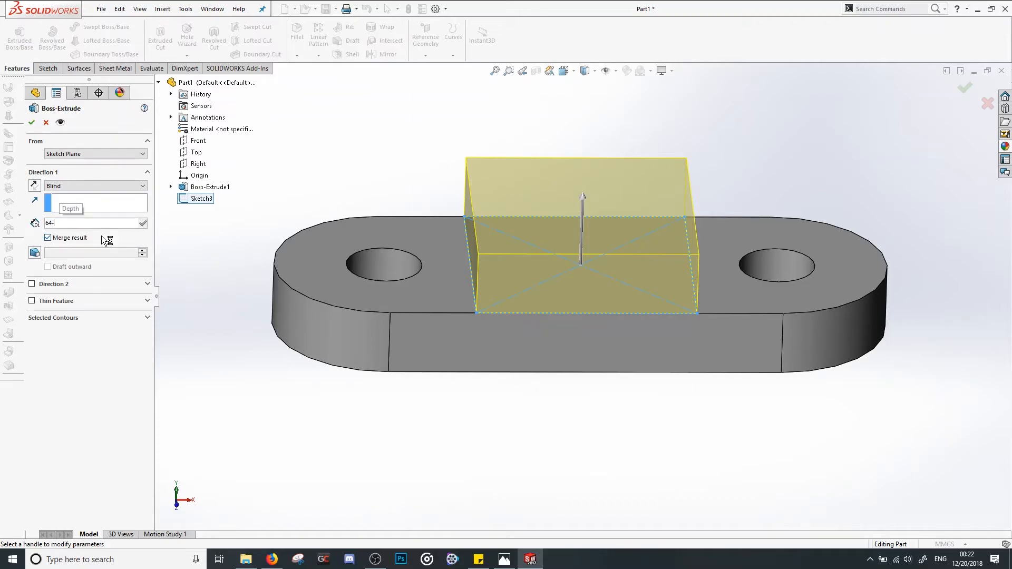
pyautogui.write('9')
pyautogui.press('Return')
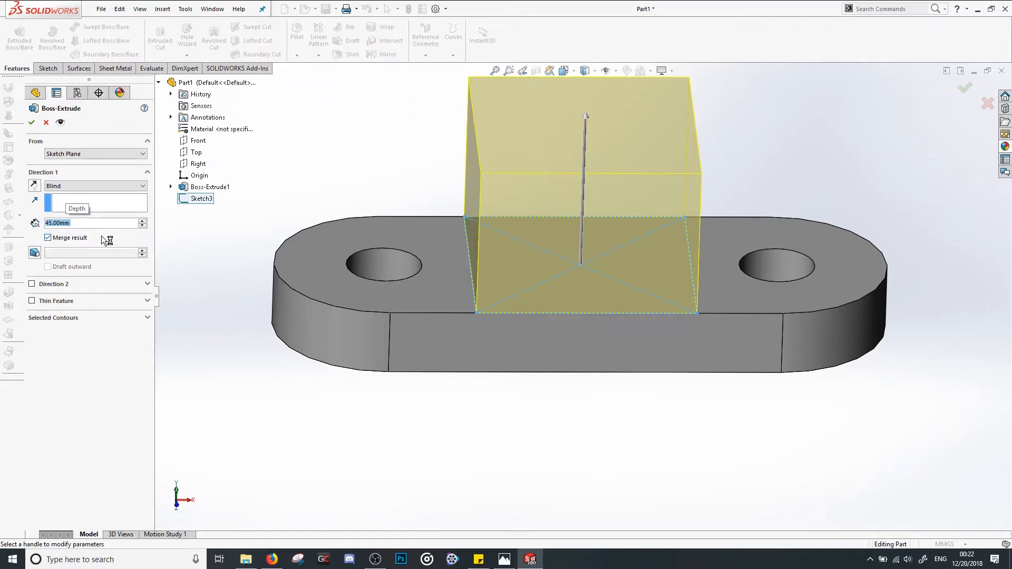
pyautogui.click(32, 124)
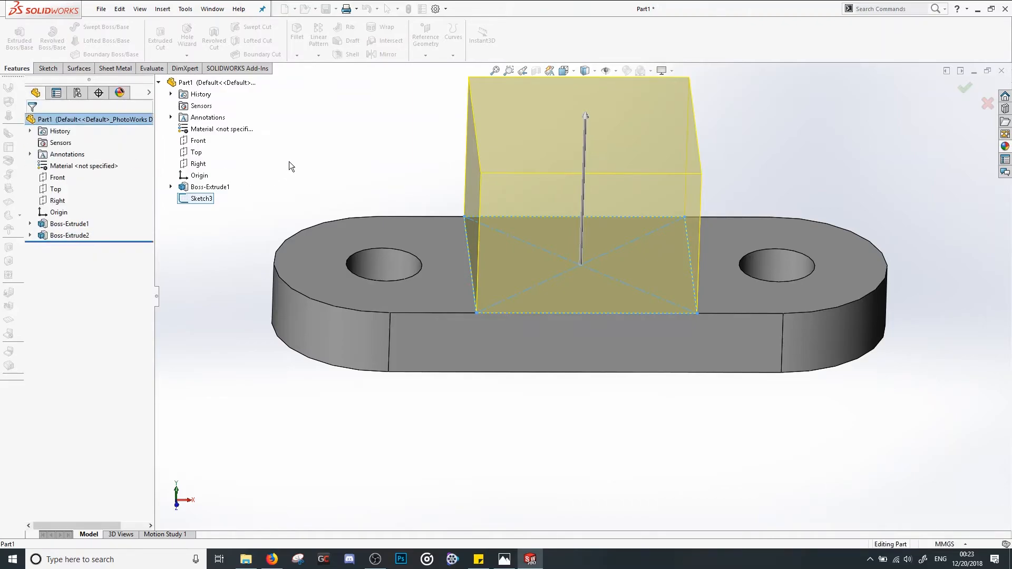
pyautogui.moveTo(408, 208); pyautogui.dragTo(640, 223, button='middle')
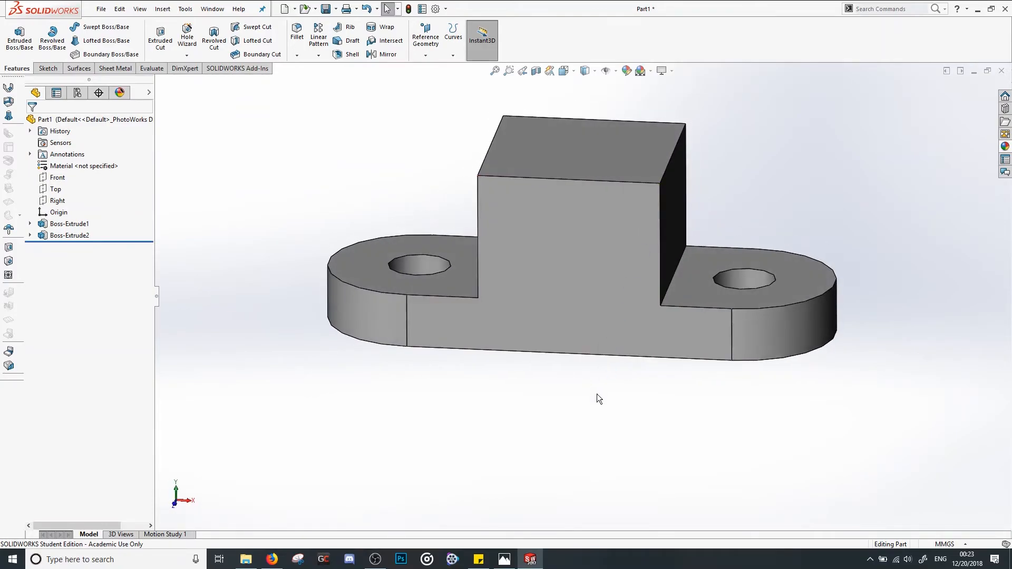
# Study the angled pocket in the drawing and start an Extruded Cut sketch on the Right plane
pyautogui.click(504, 559)
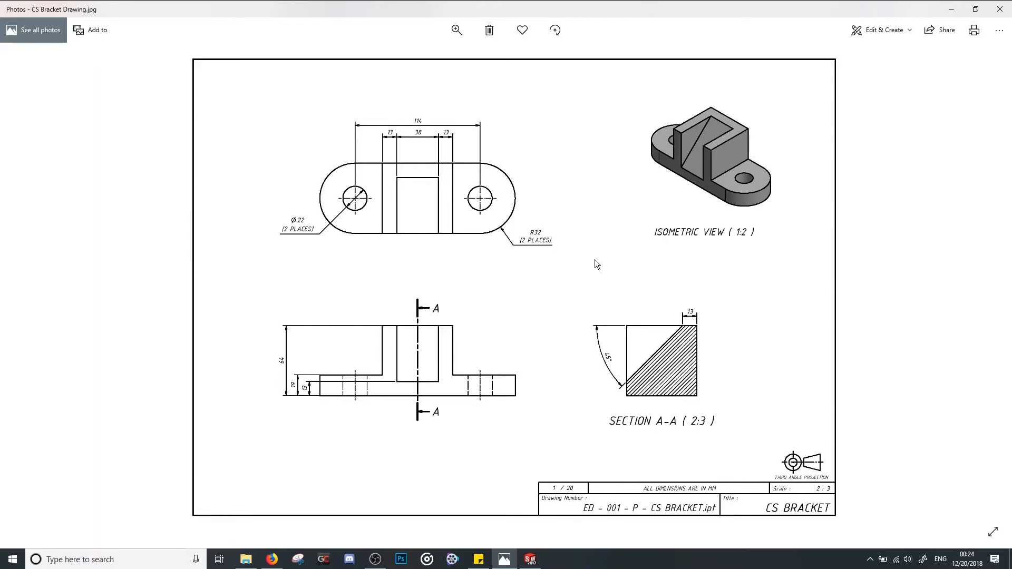
pyautogui.click(530, 559)
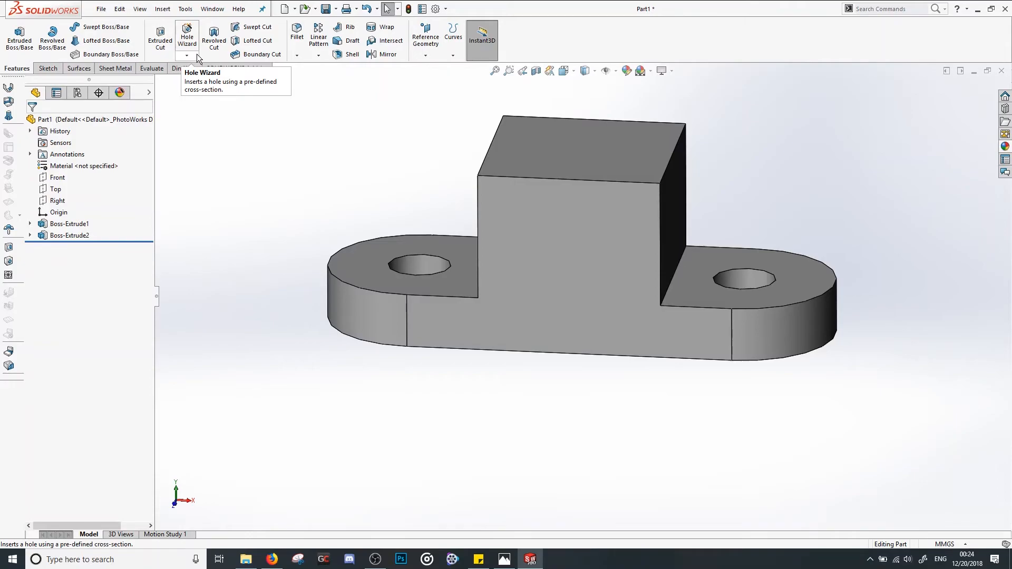
pyautogui.click(165, 48)
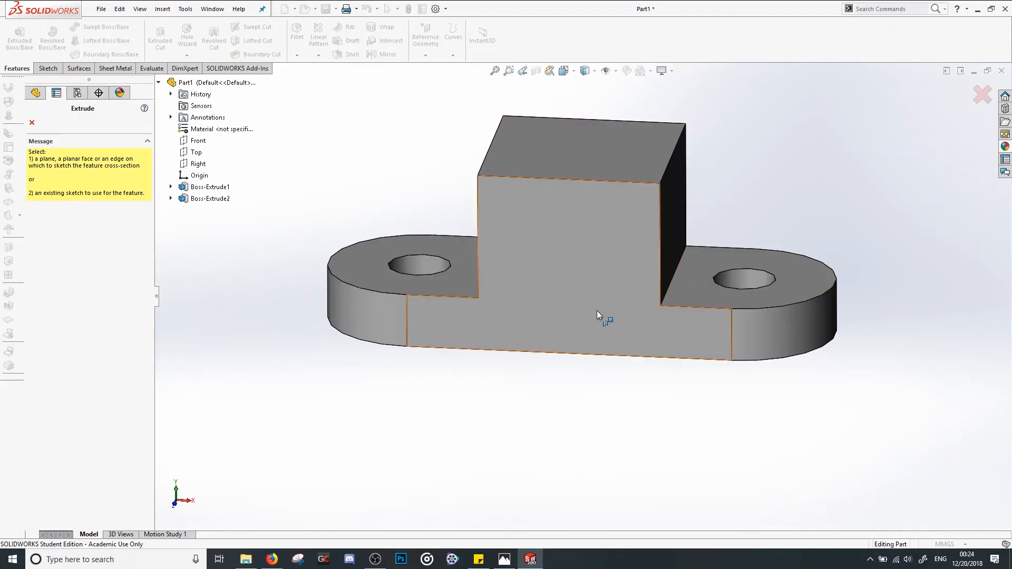
pyautogui.click(204, 167)
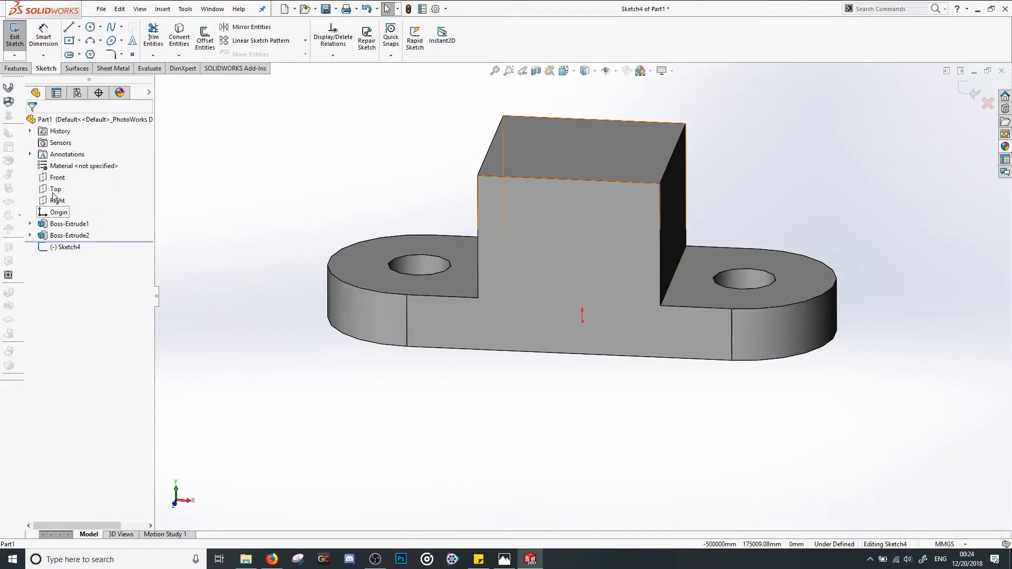
# Show the Right plane in the model and compare its position with section A-A in the drawing
pyautogui.rightClick(55, 201)
pyautogui.click(81, 189)
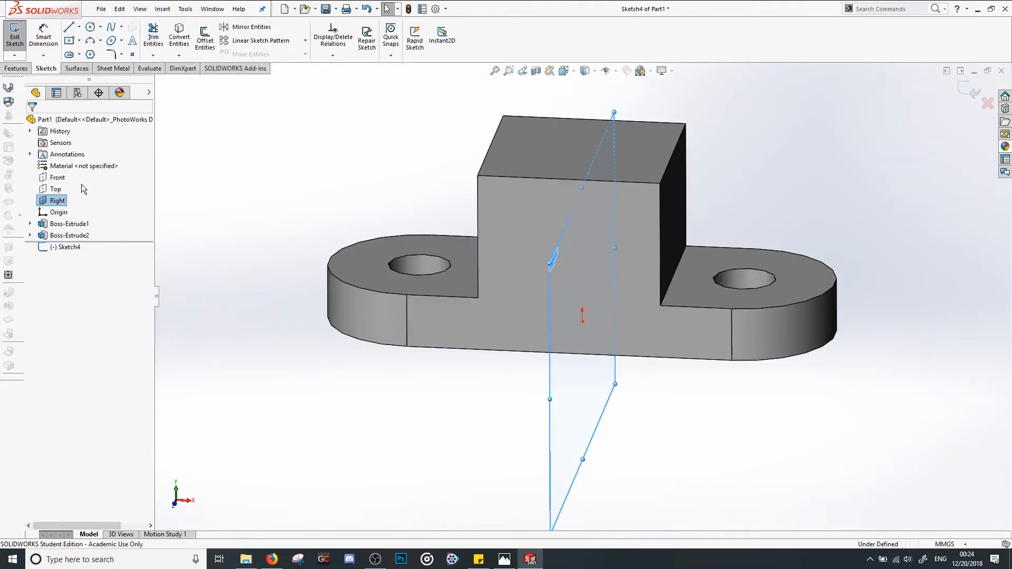
pyautogui.moveTo(743, 412); pyautogui.dragTo(702, 420, button='middle')
pyautogui.click(372, 403)
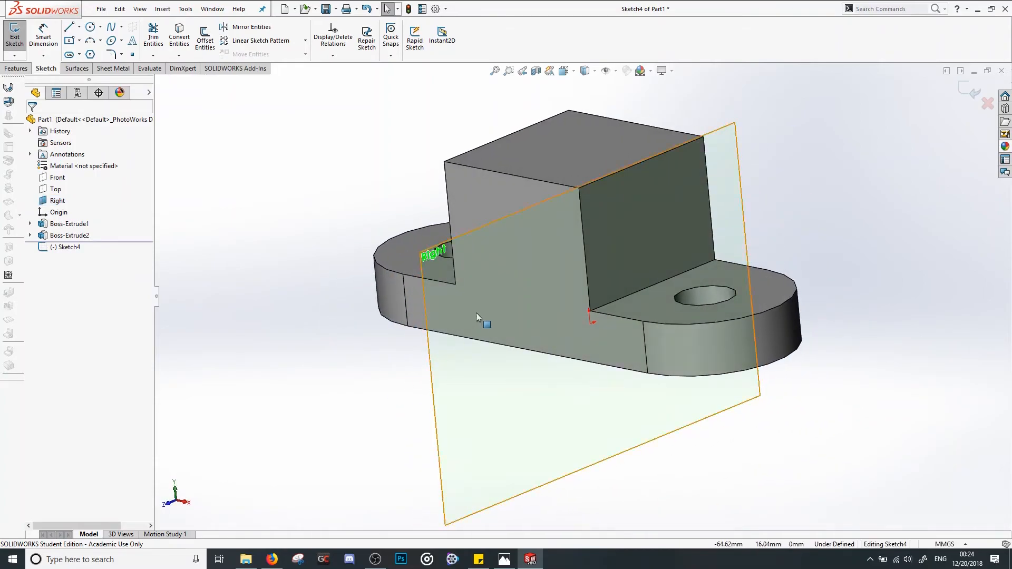
pyautogui.click(514, 406)
pyautogui.click(505, 559)
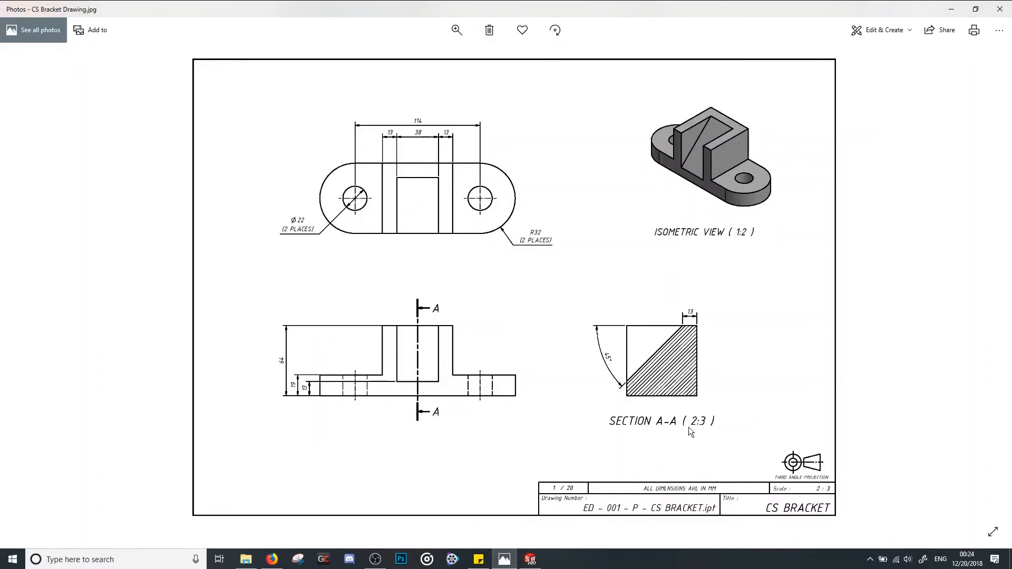
pyautogui.click(530, 560)
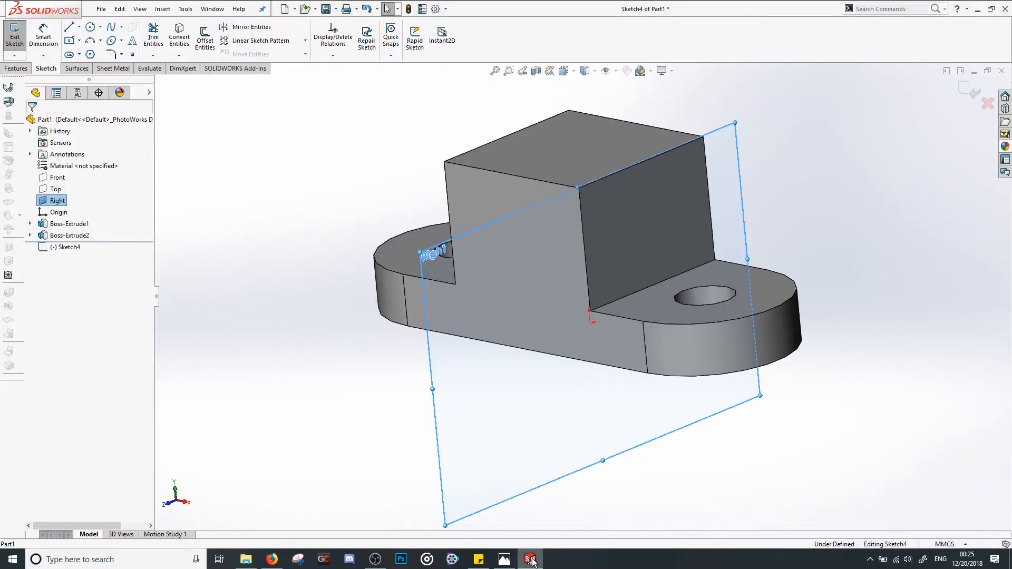
# Hide the Right plane and show it again
pyautogui.rightClick(48, 201)
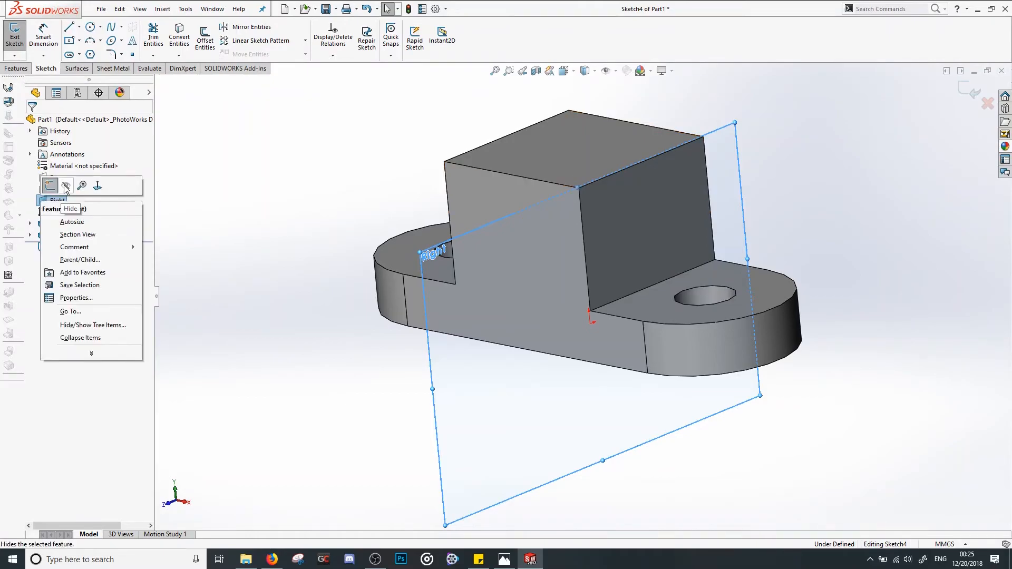
pyautogui.click(64, 185)
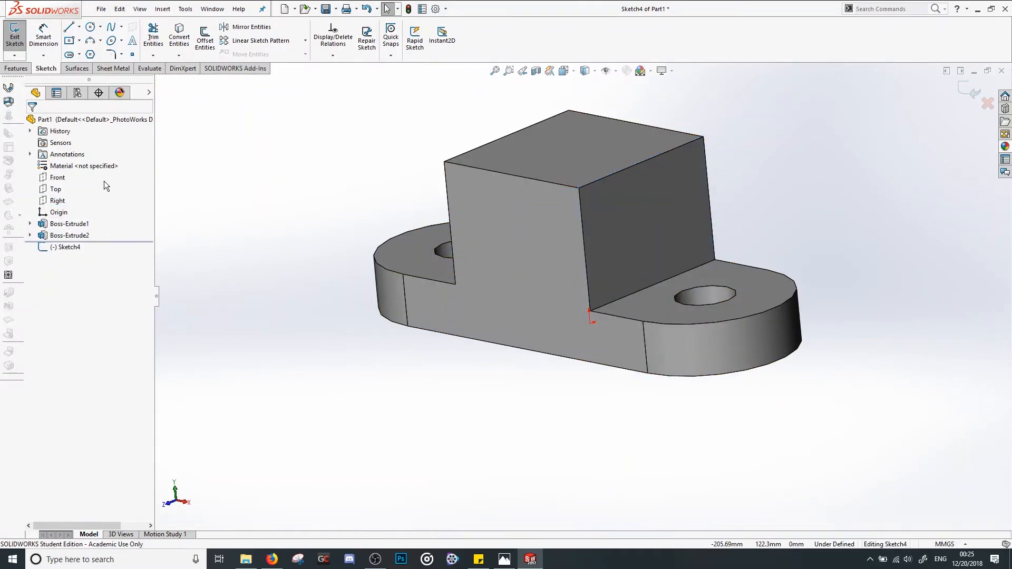
pyautogui.rightClick(56, 202)
pyautogui.click(83, 188)
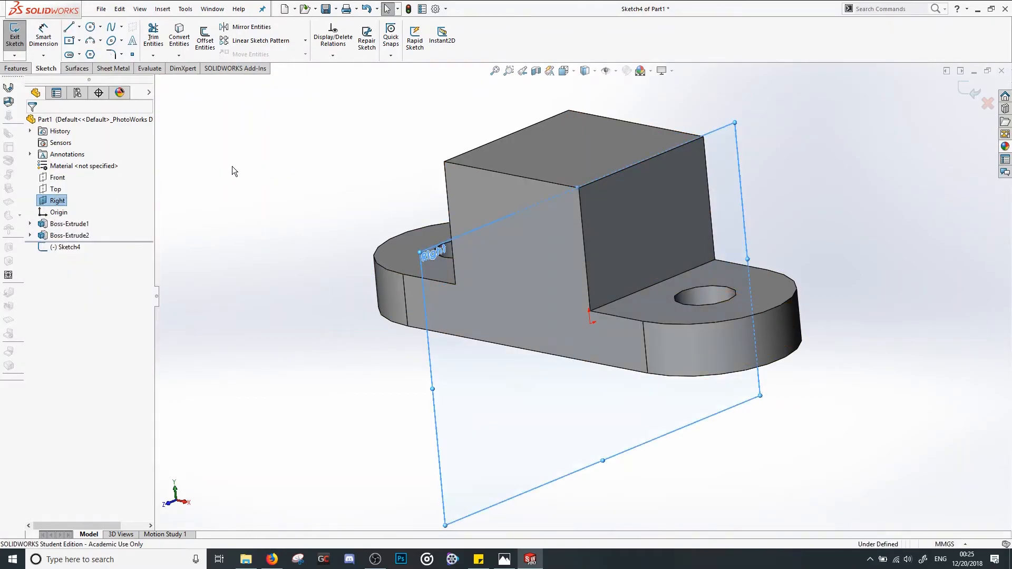
pyautogui.click(345, 150)
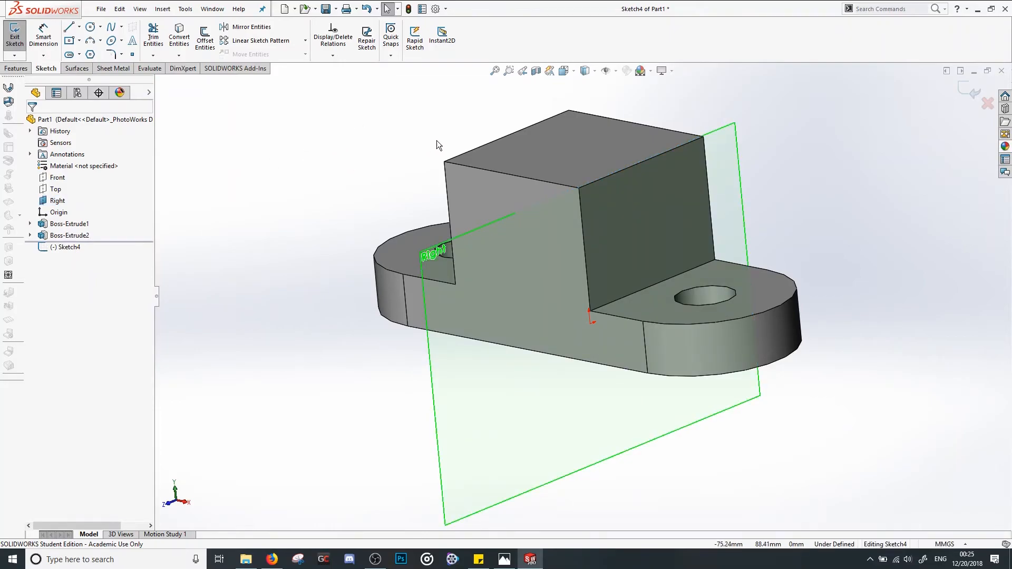
# In the Right view, sketch a closed triangle at the block's upper front corner with horizontal and vertical legs about 51 mm long
pyautogui.click(567, 70)
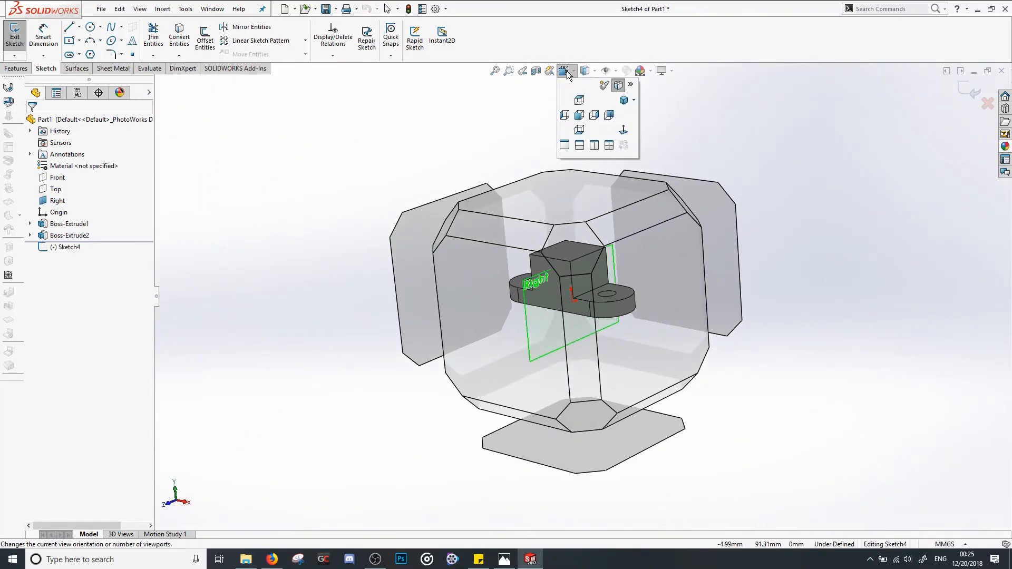
pyautogui.click(591, 118)
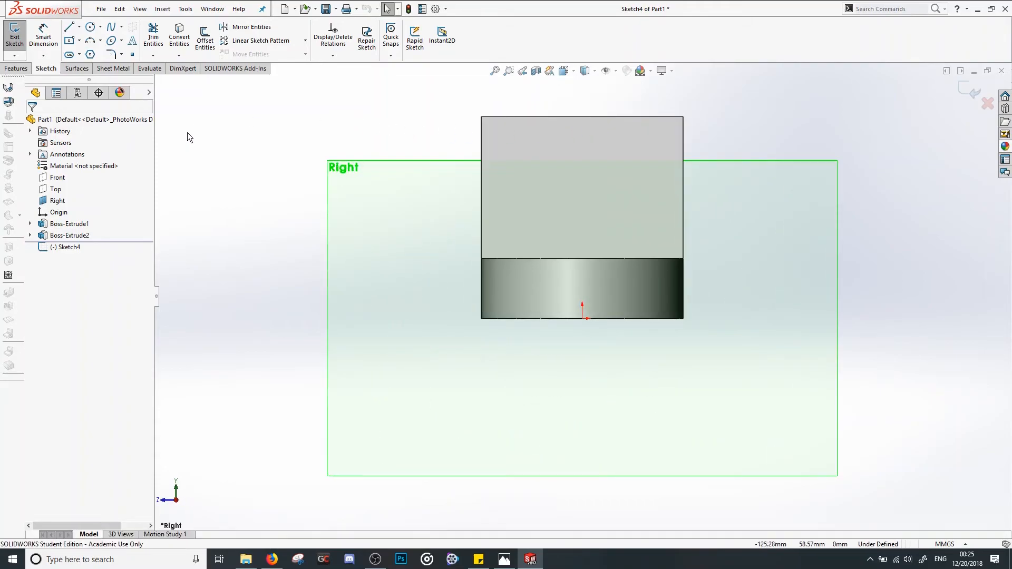
pyautogui.click(68, 27)
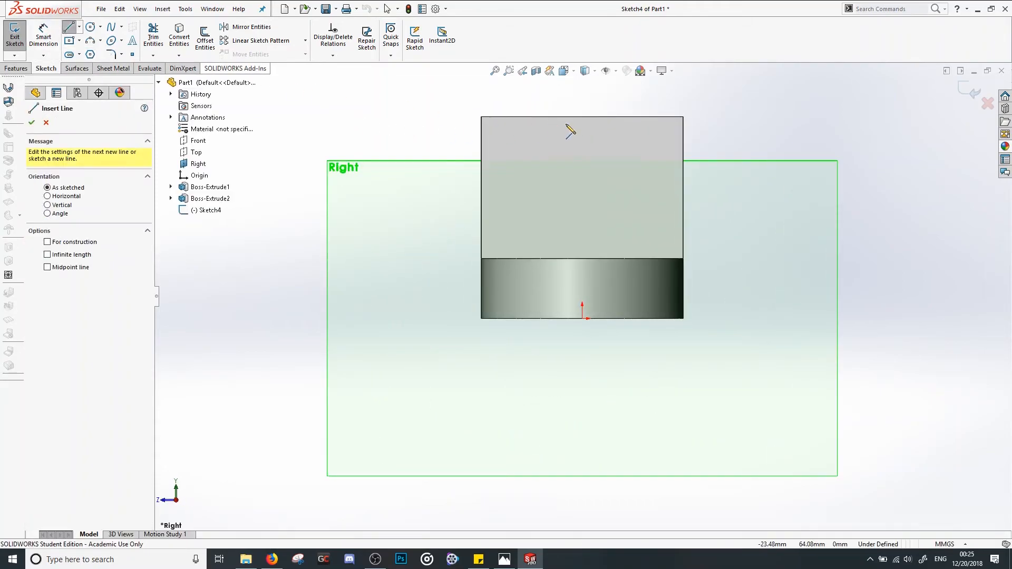
pyautogui.click(642, 118)
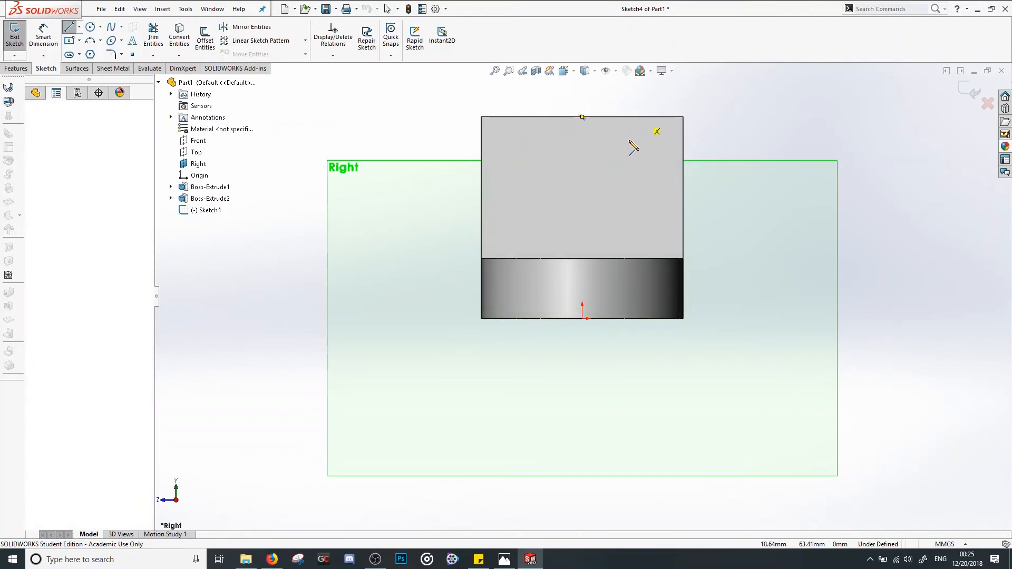
pyautogui.click(482, 277)
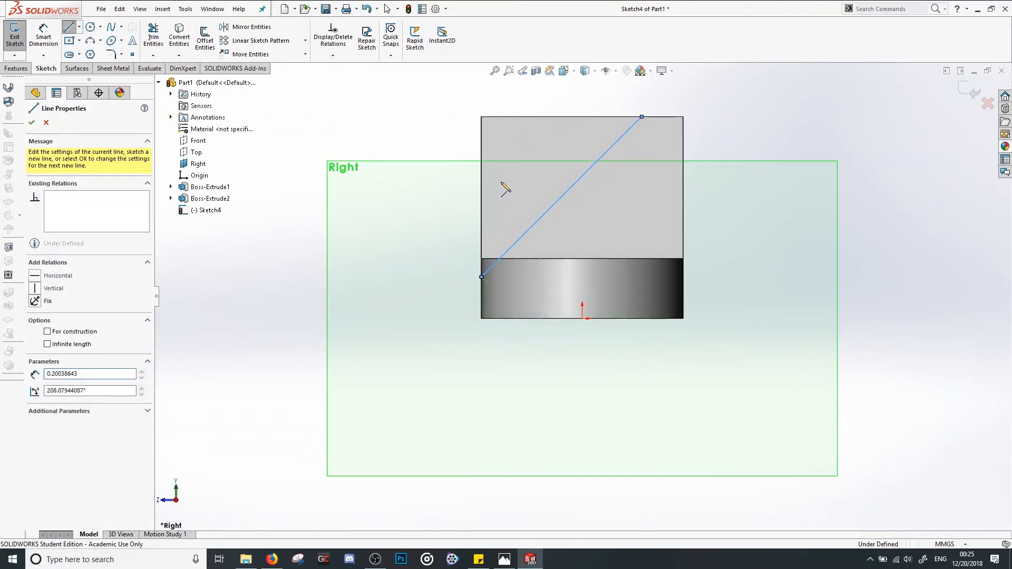
pyautogui.click(481, 116)
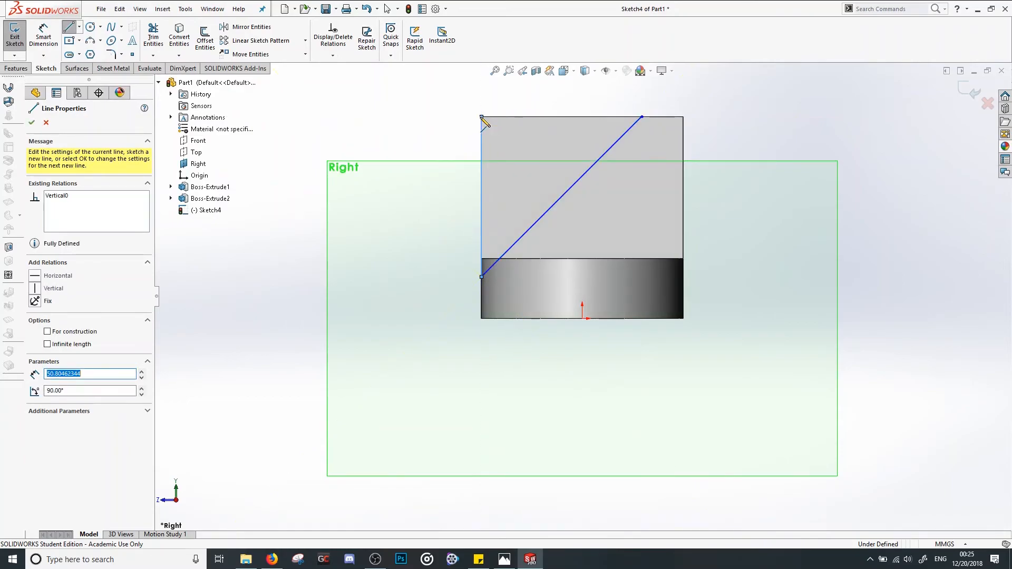
pyautogui.click(641, 117)
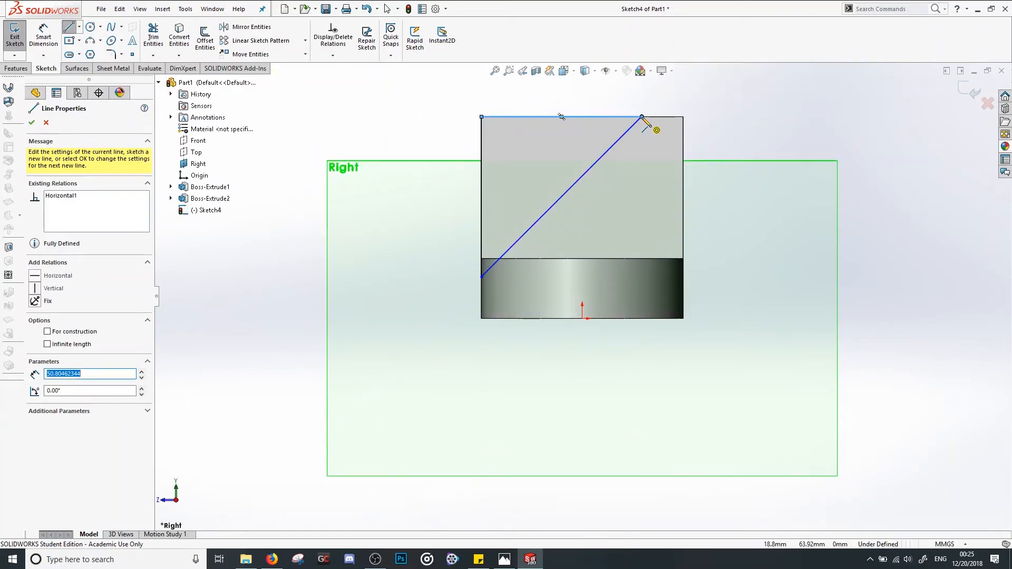
pyautogui.press('Escape')
pyautogui.press('Escape')
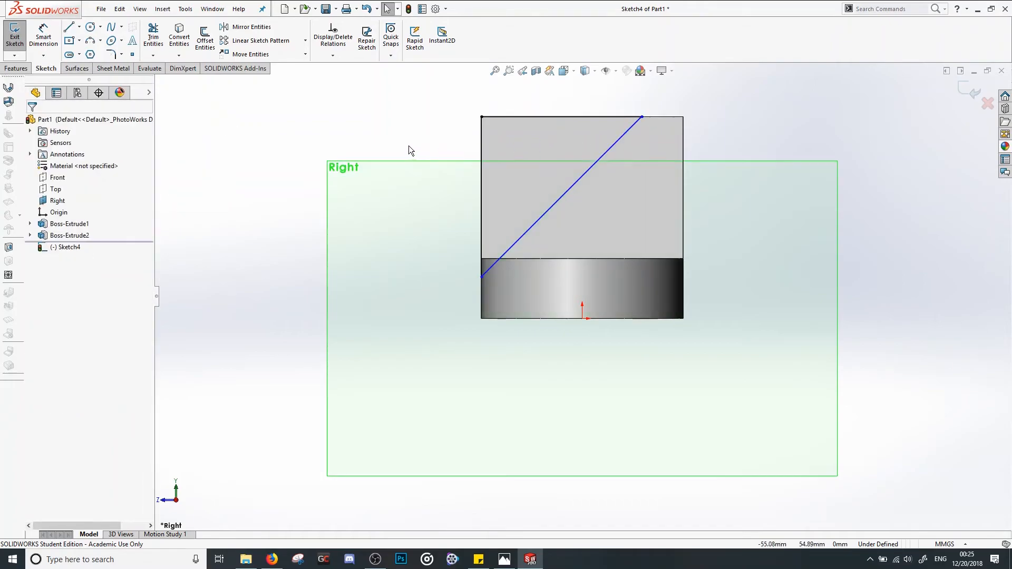
# Dimension the horizontal distance from the triangle's upper rear corner to the block's back edge as 13 mm
pyautogui.click(500, 563)
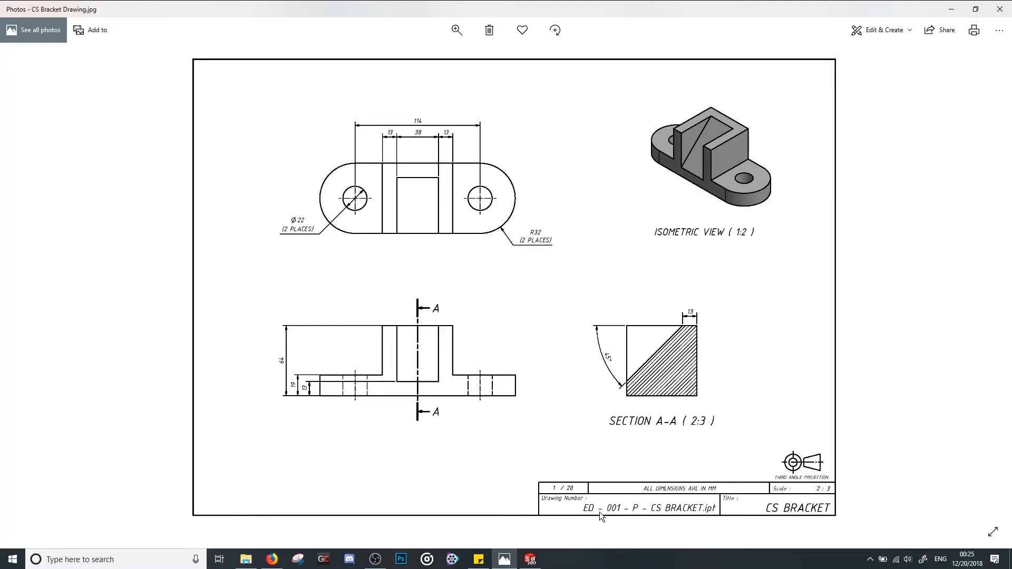
pyautogui.click(530, 560)
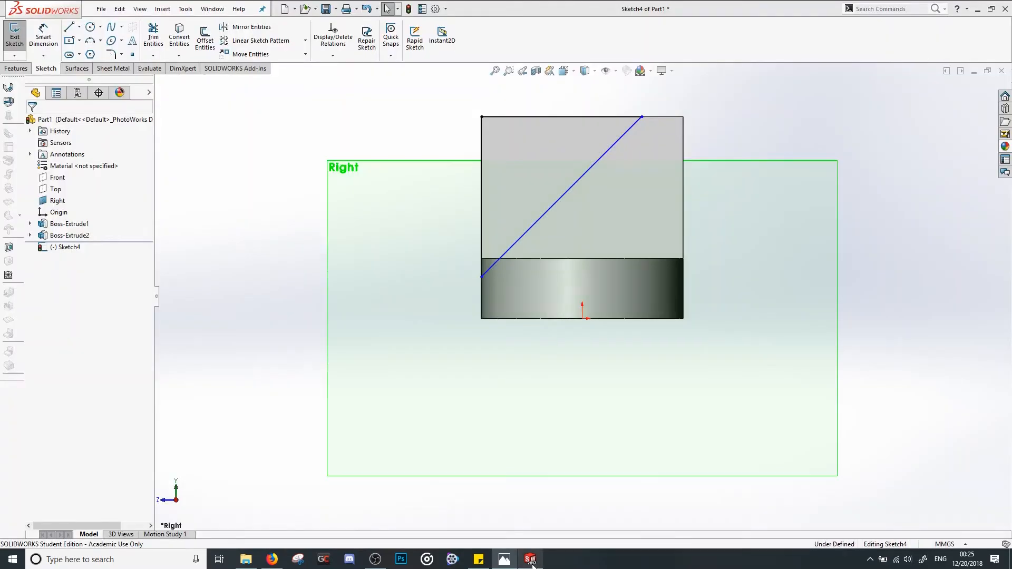
pyautogui.click(43, 39)
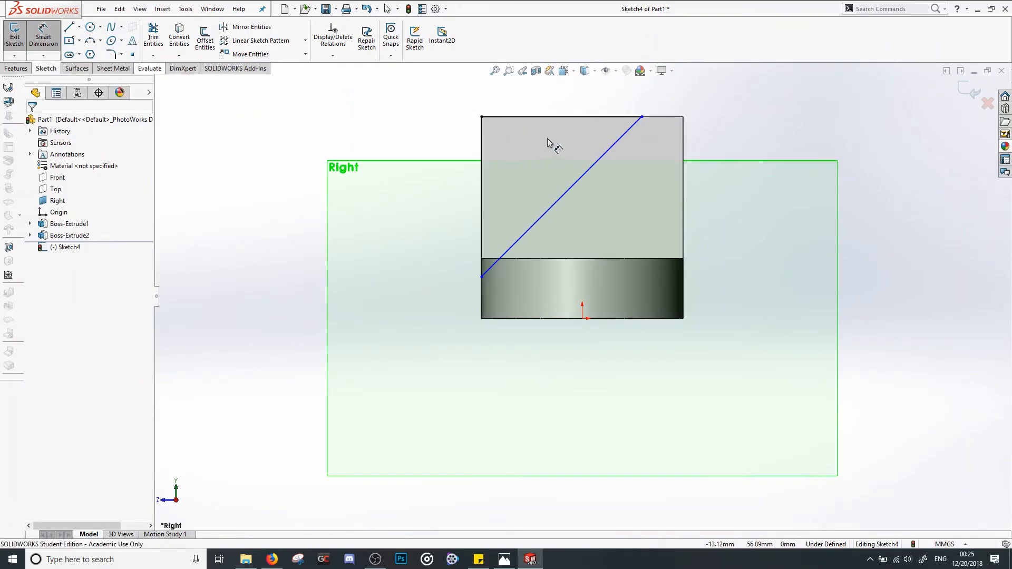
pyautogui.click(642, 119)
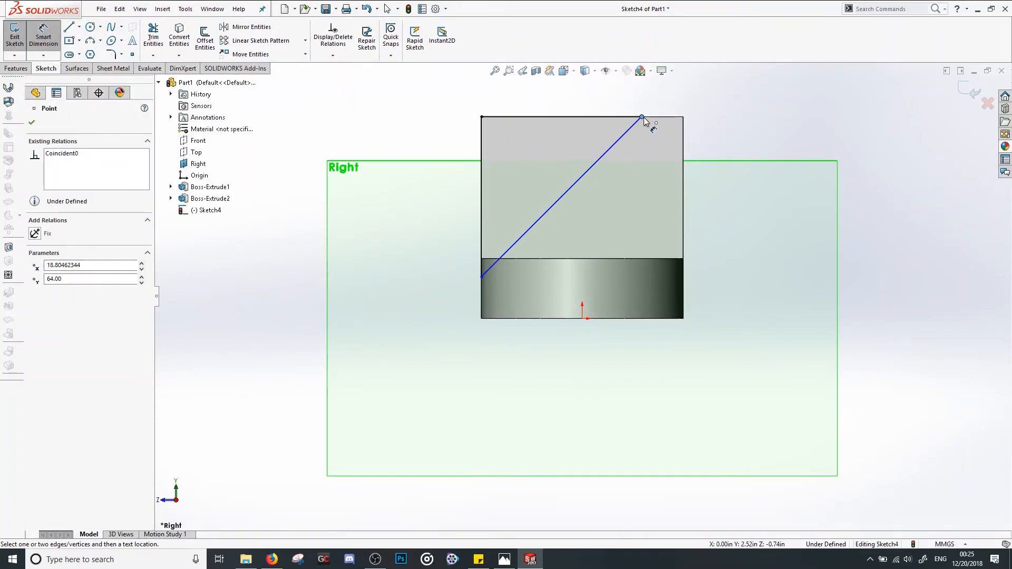
pyautogui.click(683, 145)
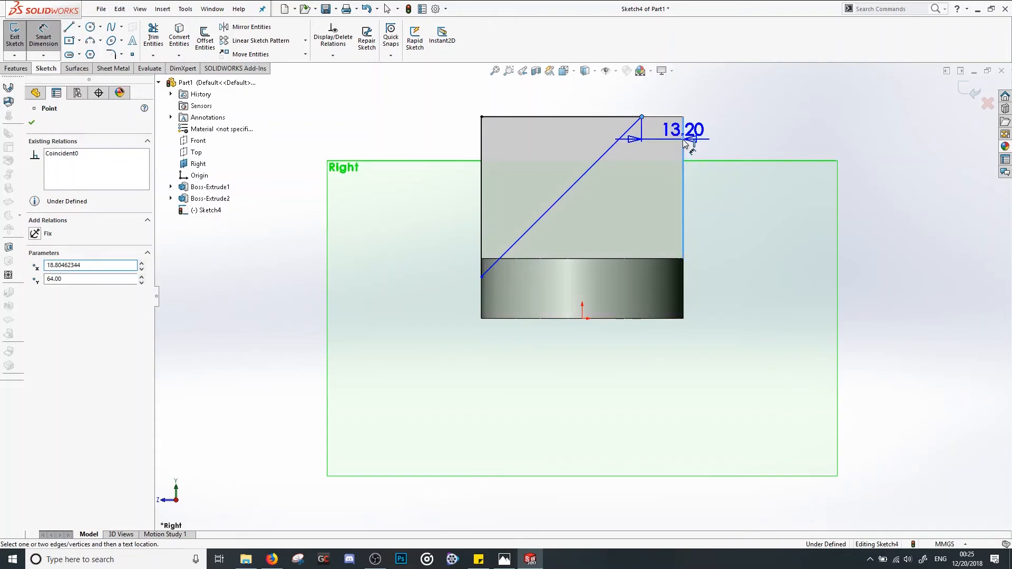
pyautogui.click(665, 96)
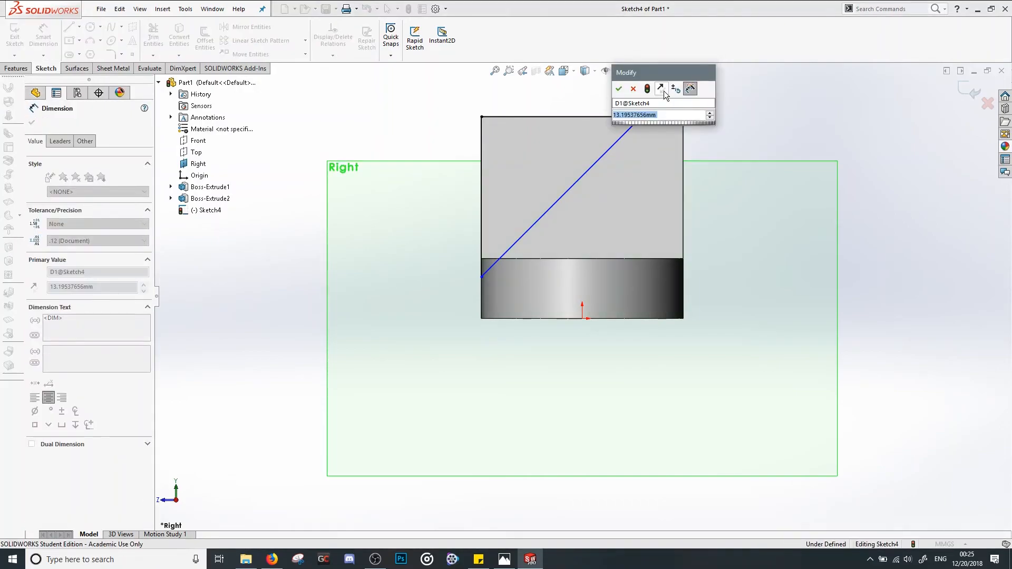
pyautogui.write('13')
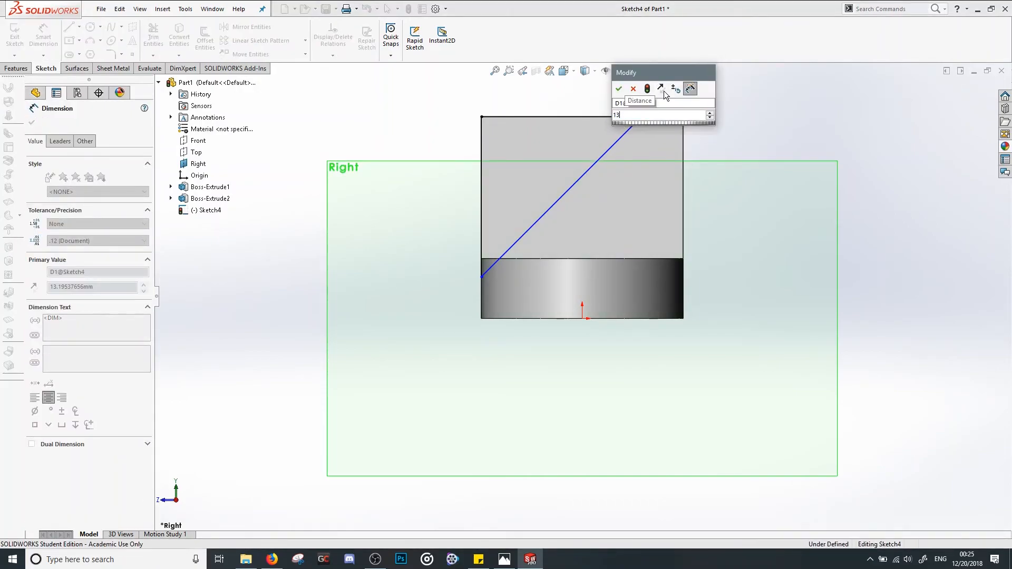
pyautogui.press('Return')
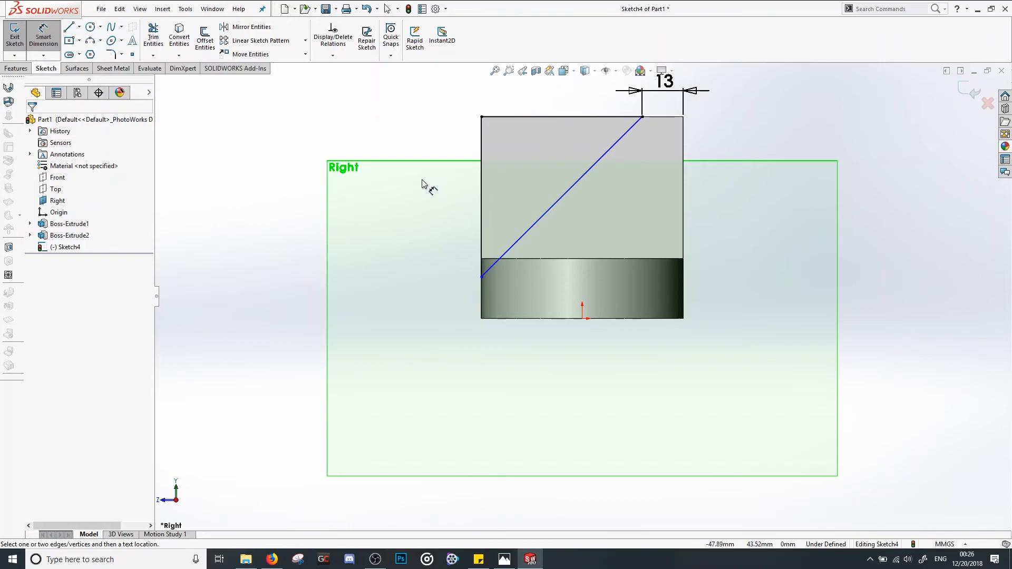
pyautogui.click(44, 34)
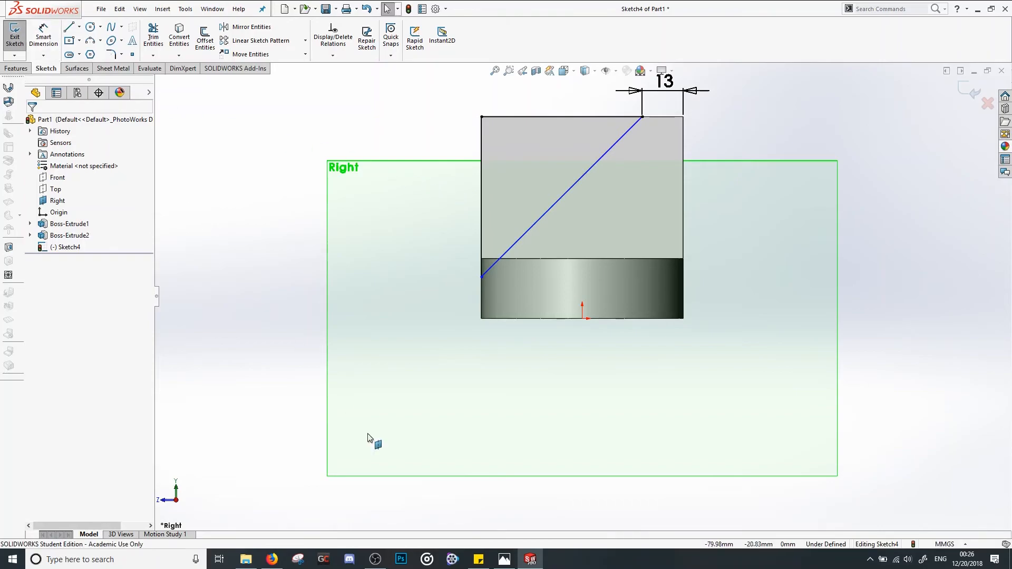
# Dimension the angle between the triangle's horizontal leg and its sloped line as 45 degrees, as in section A-A of the drawing
pyautogui.click(506, 563)
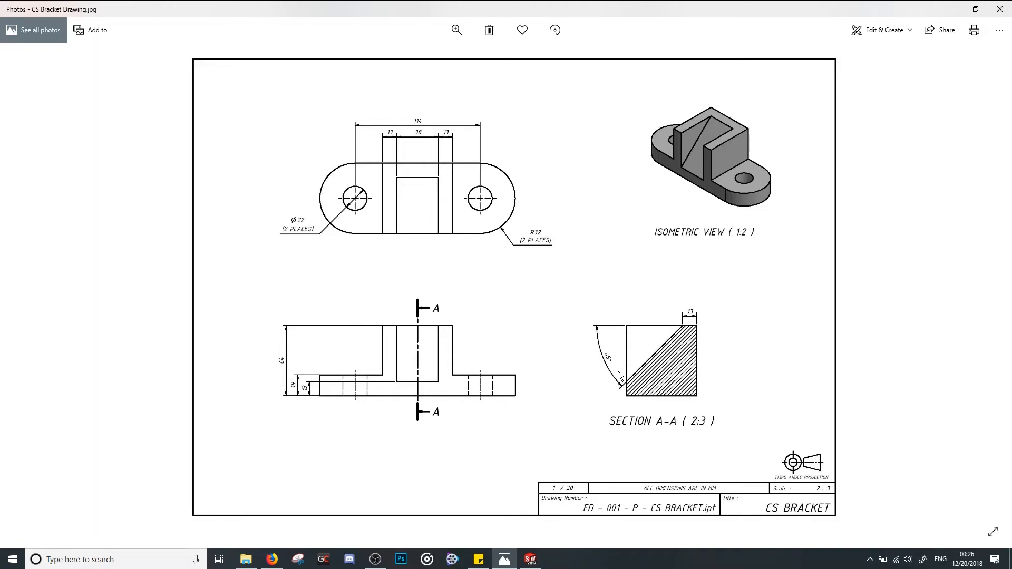
pyautogui.click(531, 560)
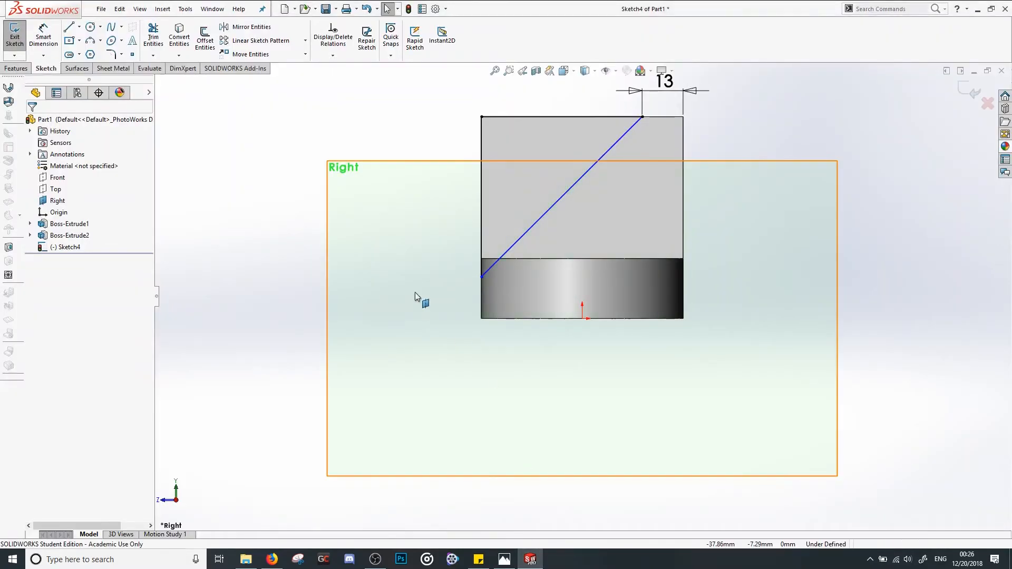
pyautogui.click(47, 37)
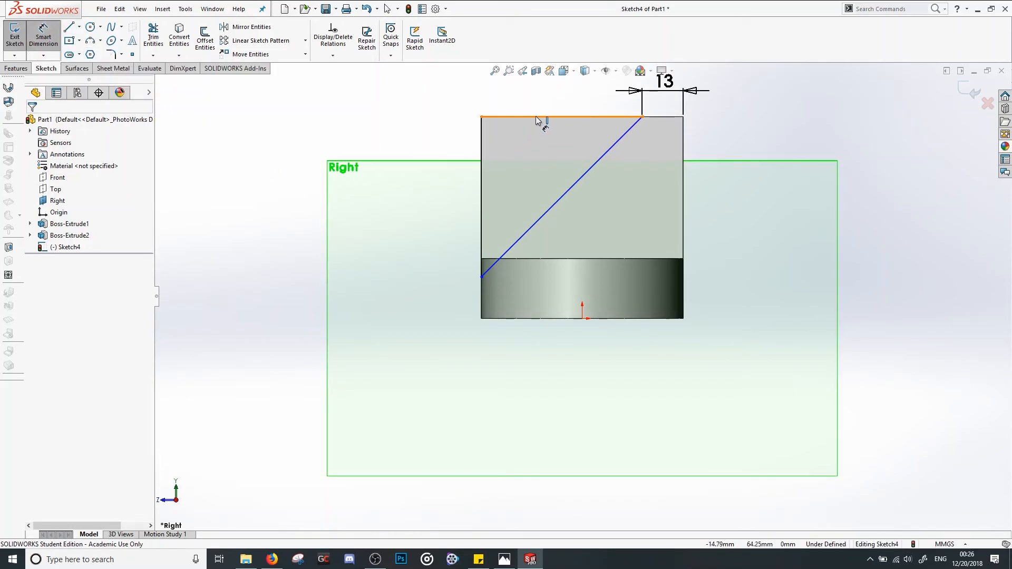
pyautogui.click(537, 118)
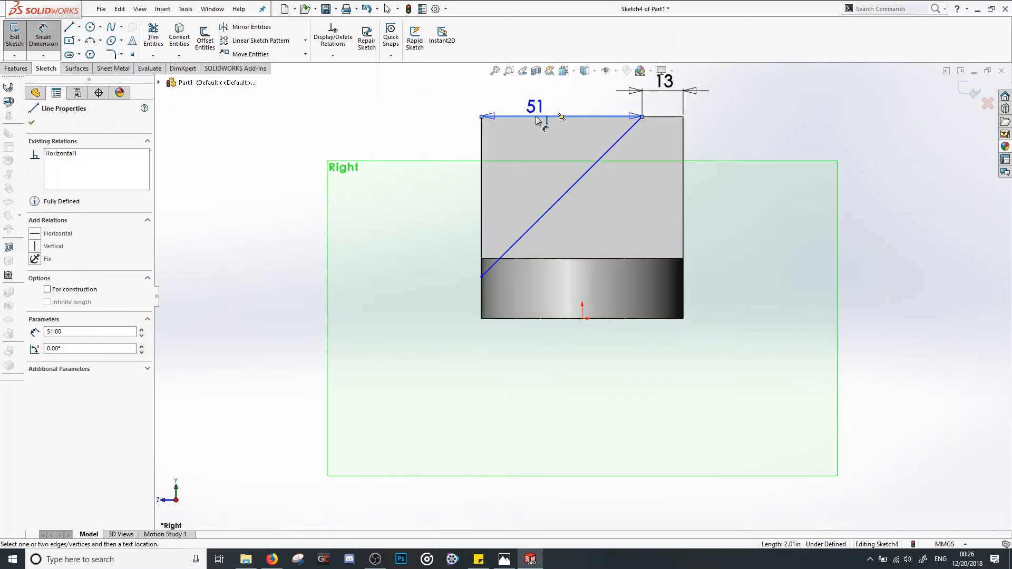
pyautogui.click(590, 171)
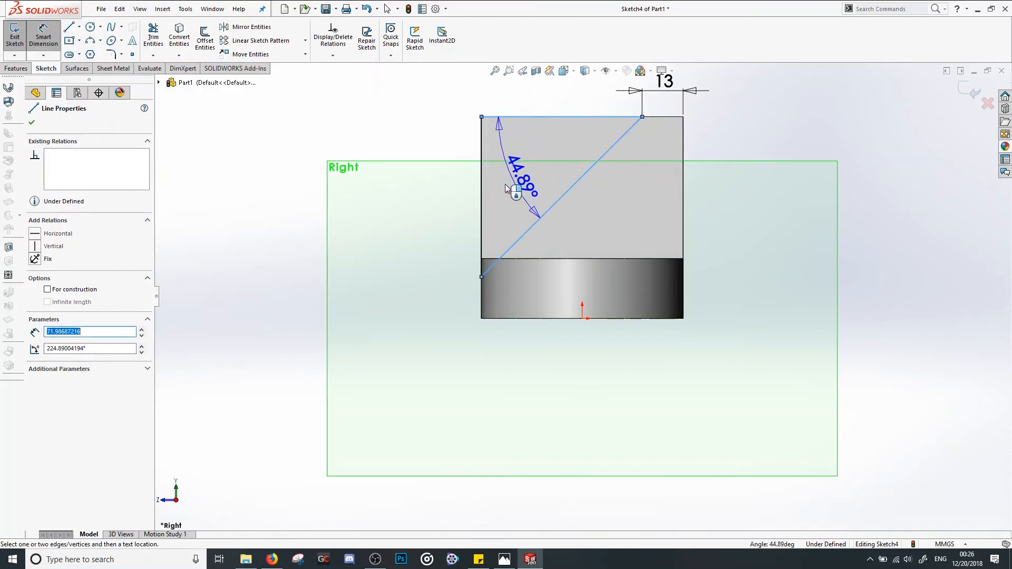
pyautogui.click(415, 215)
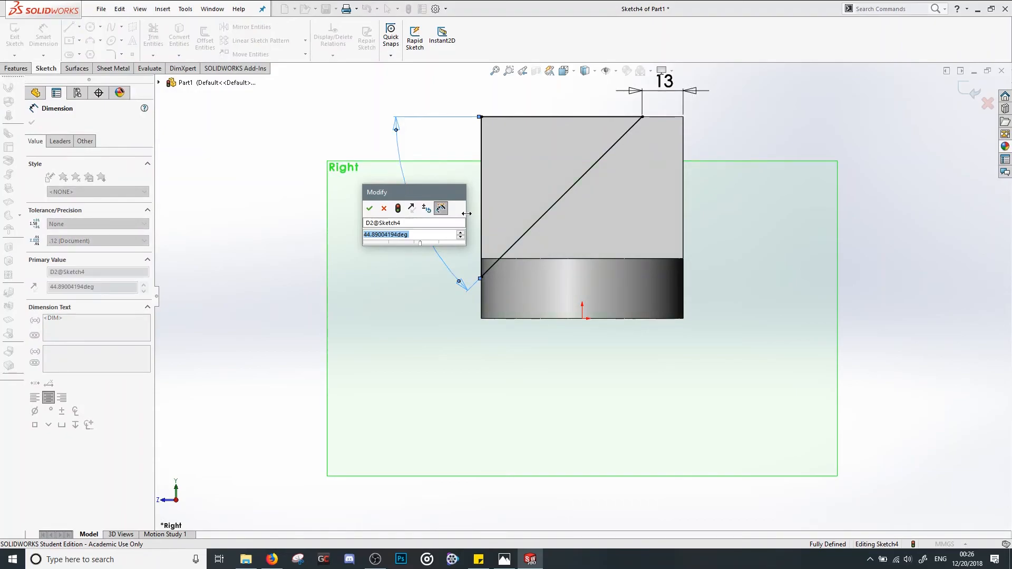
pyautogui.write('45')
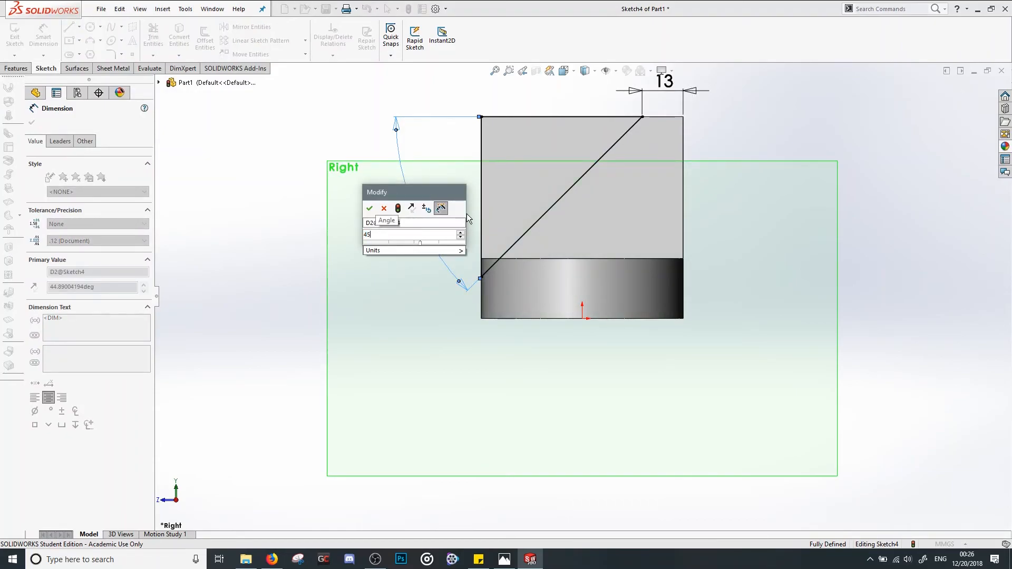
pyautogui.press('Return')
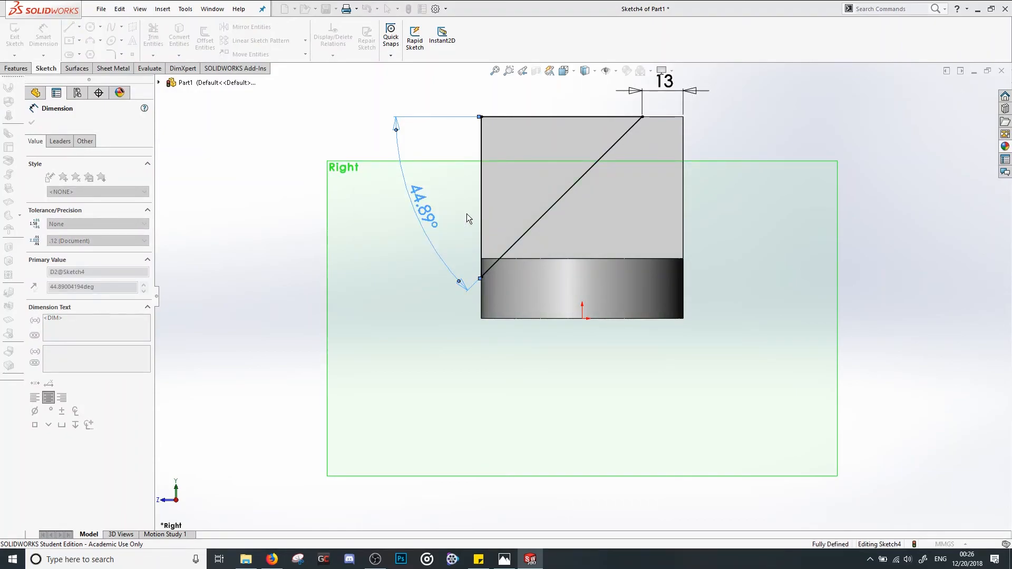
pyautogui.click(253, 179)
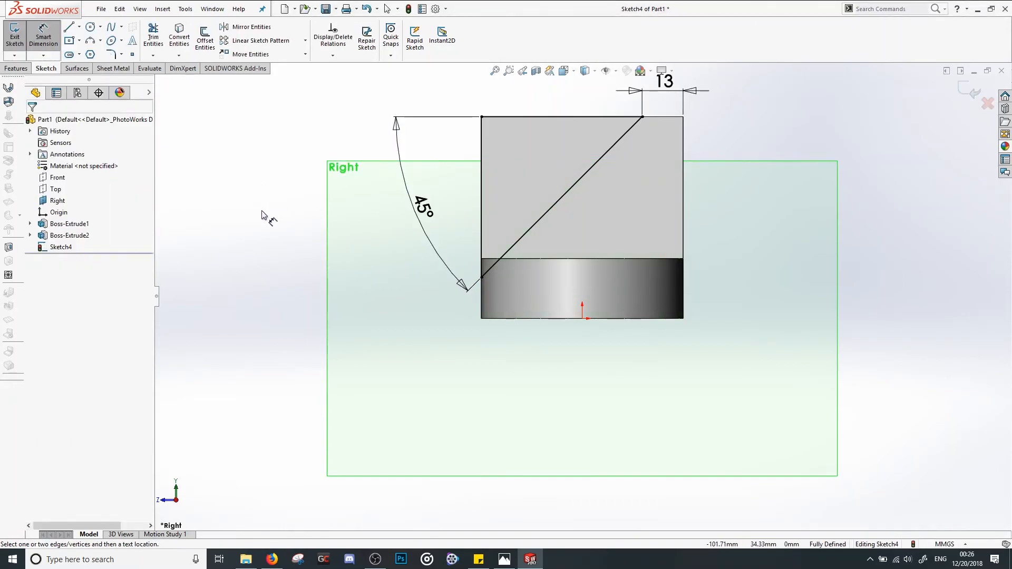
pyautogui.press('Escape')
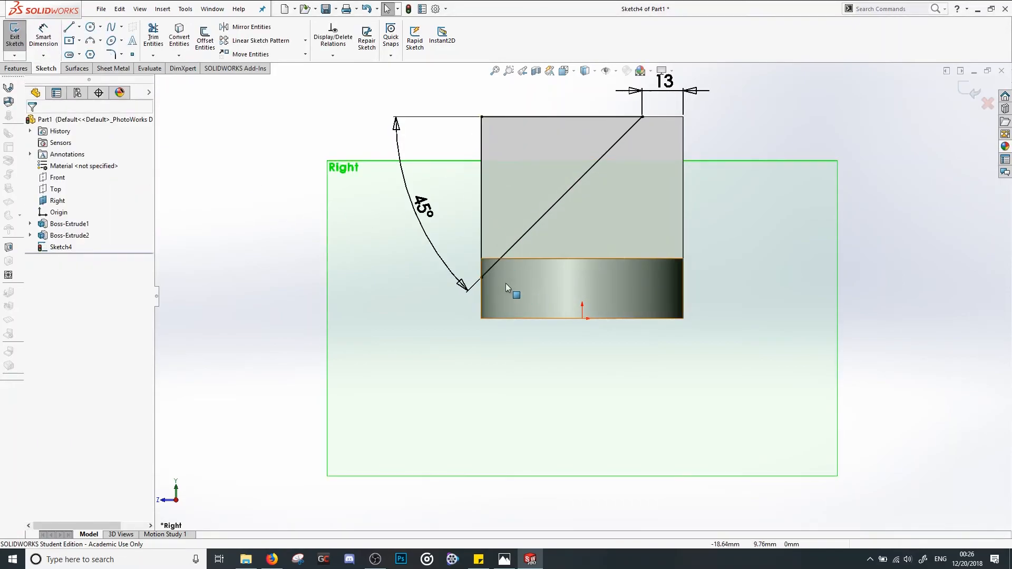
pyautogui.click(482, 276)
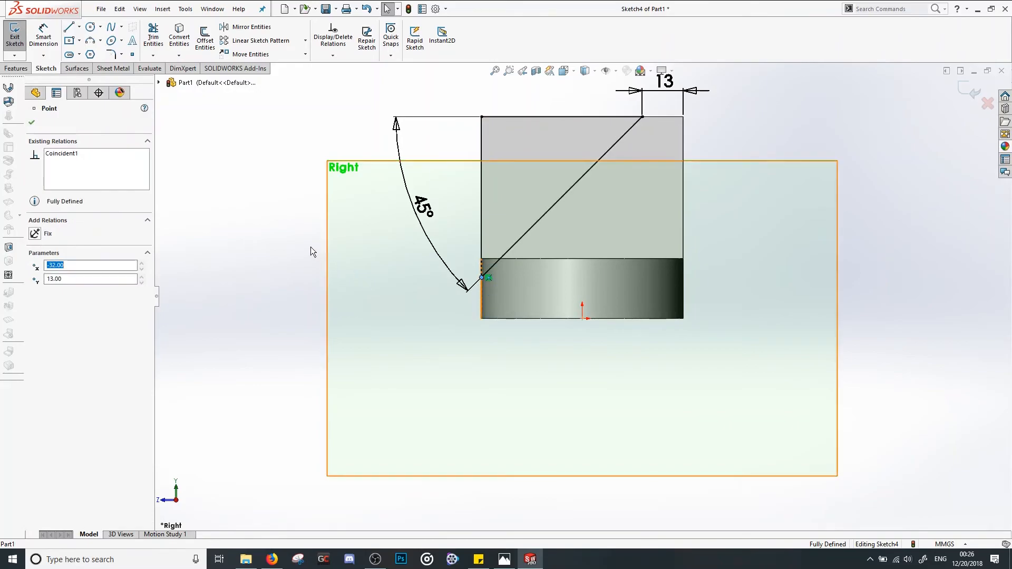
pyautogui.click(290, 236)
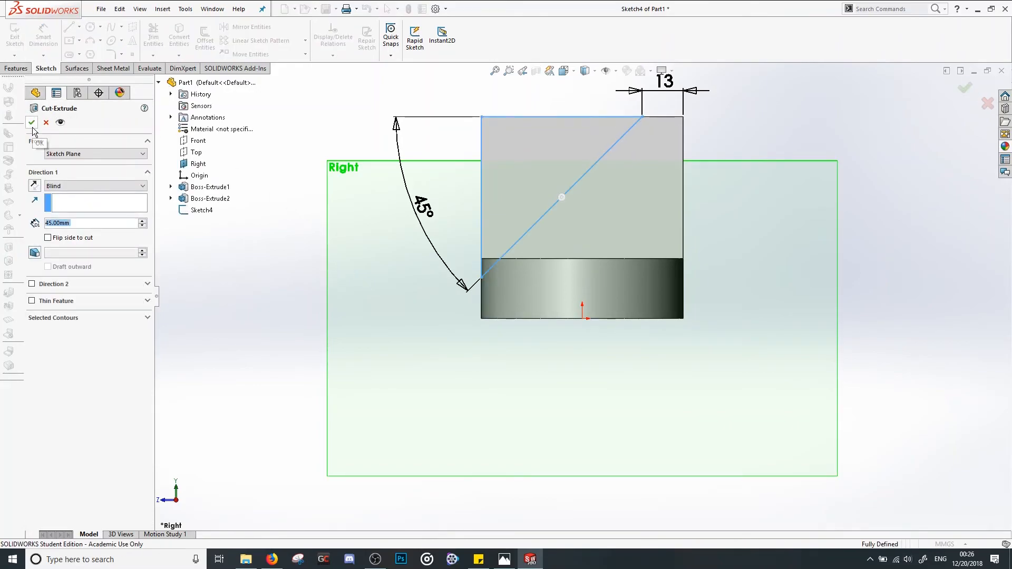
# Set the Cut-Extrude of the triangle to Mid Plane so it extends equally to both sides of the Right plane
pyautogui.moveTo(362, 284); pyautogui.dragTo(448, 336, button='middle')
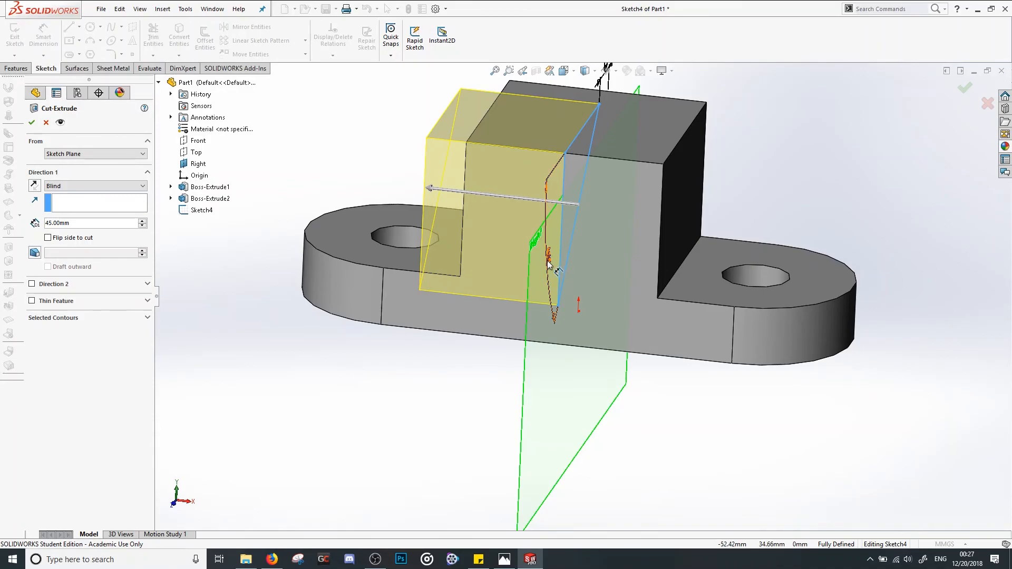
pyautogui.moveTo(615, 263); pyautogui.dragTo(627, 263, button='middle')
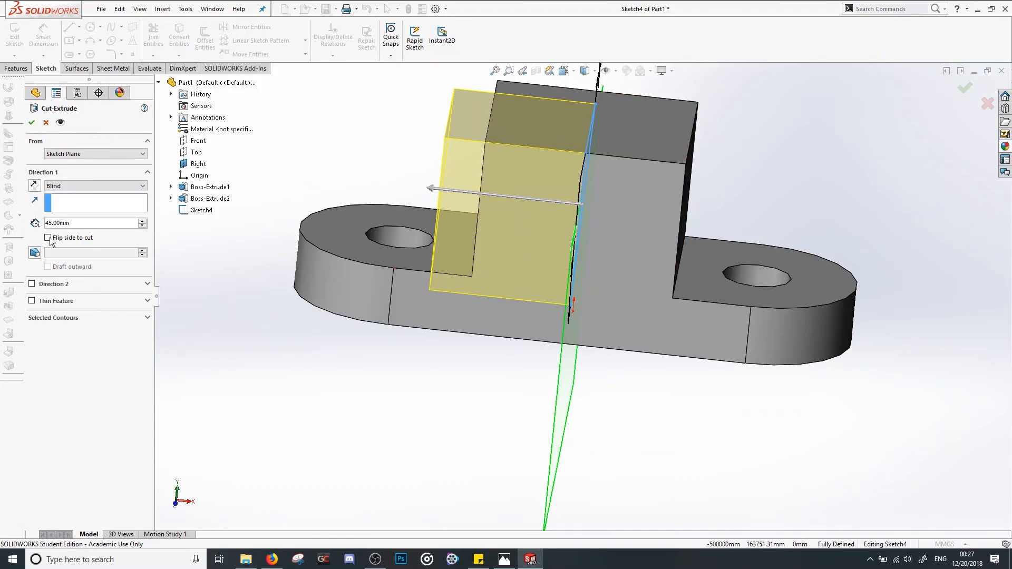
pyautogui.click(67, 187)
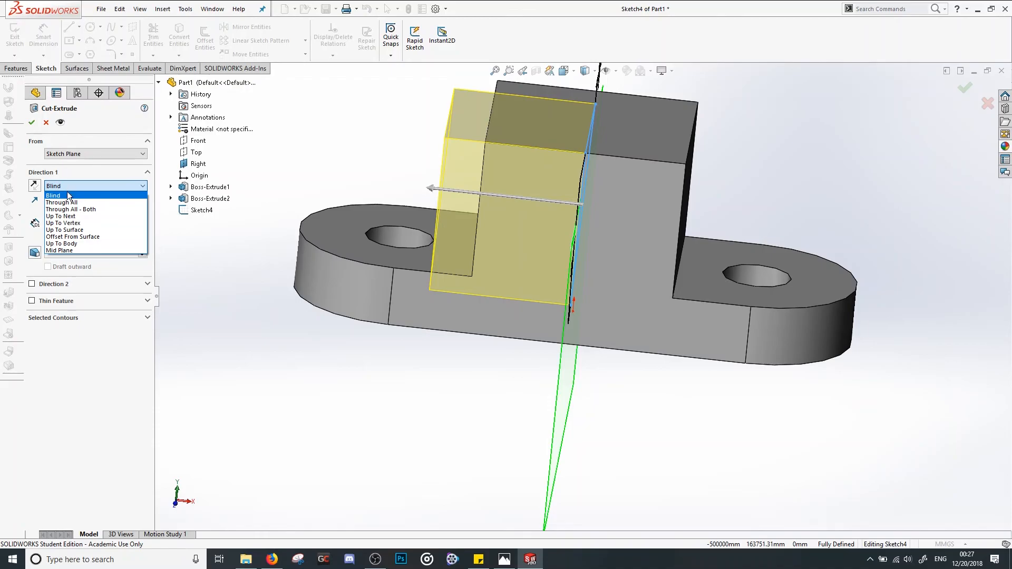
pyautogui.click(62, 251)
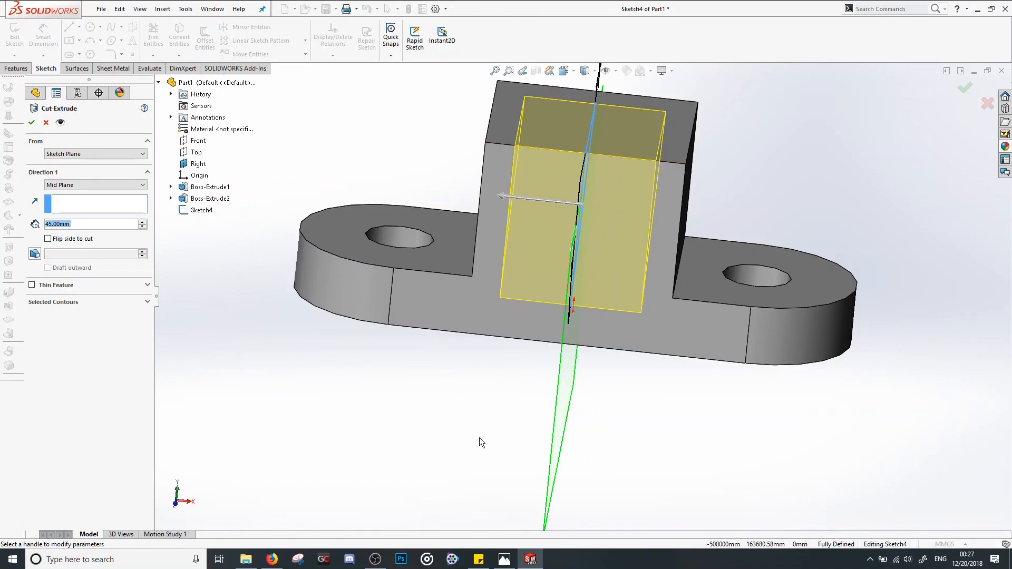
# Check the pocket's width in the drawing, then set the cut's depth to 38 mm and finish the feature
pyautogui.click(505, 561)
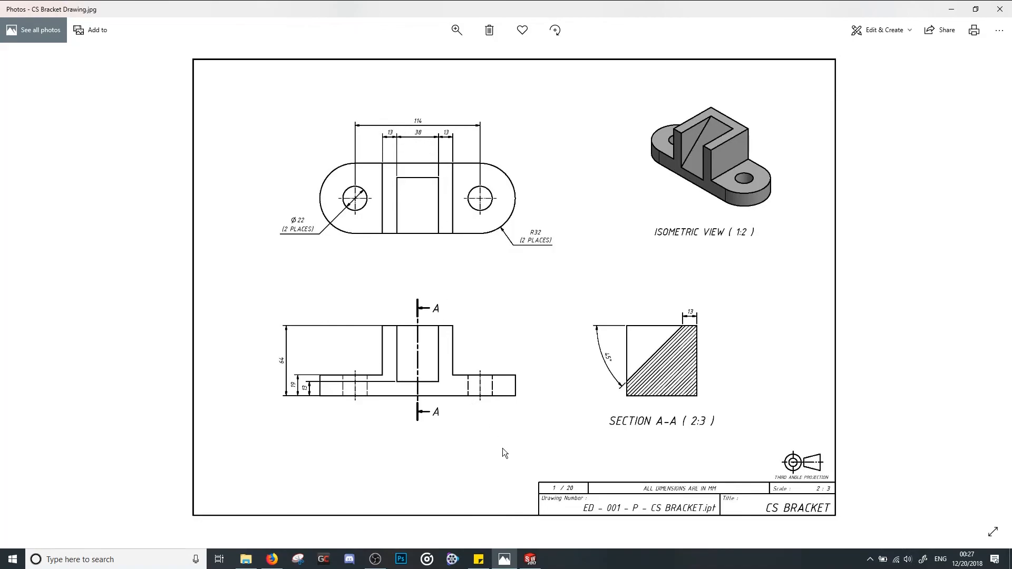
pyautogui.click(531, 563)
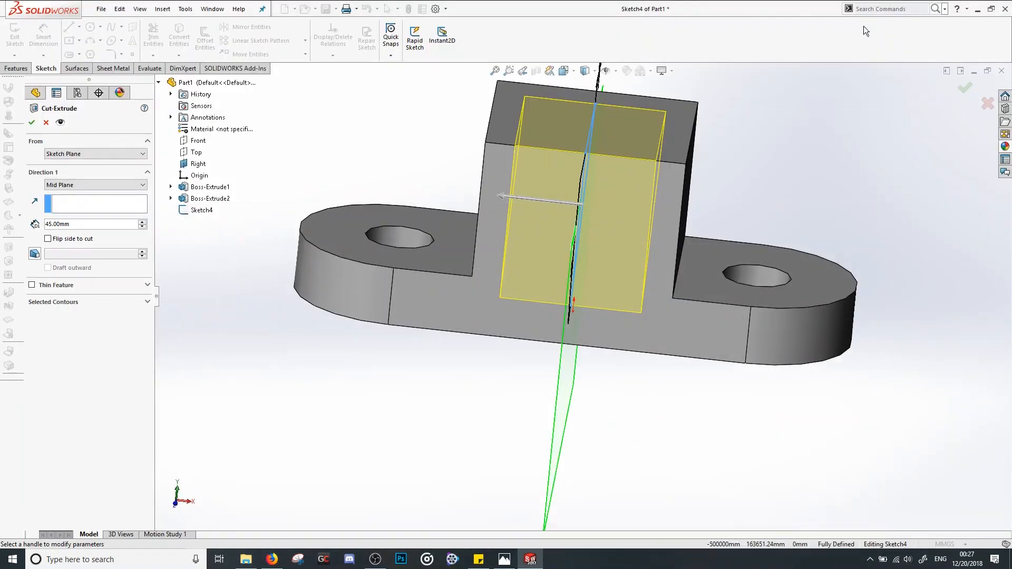
pyautogui.moveTo(80, 223); pyautogui.dragTo(40, 223)
pyautogui.write('38')
pyautogui.press('Return')
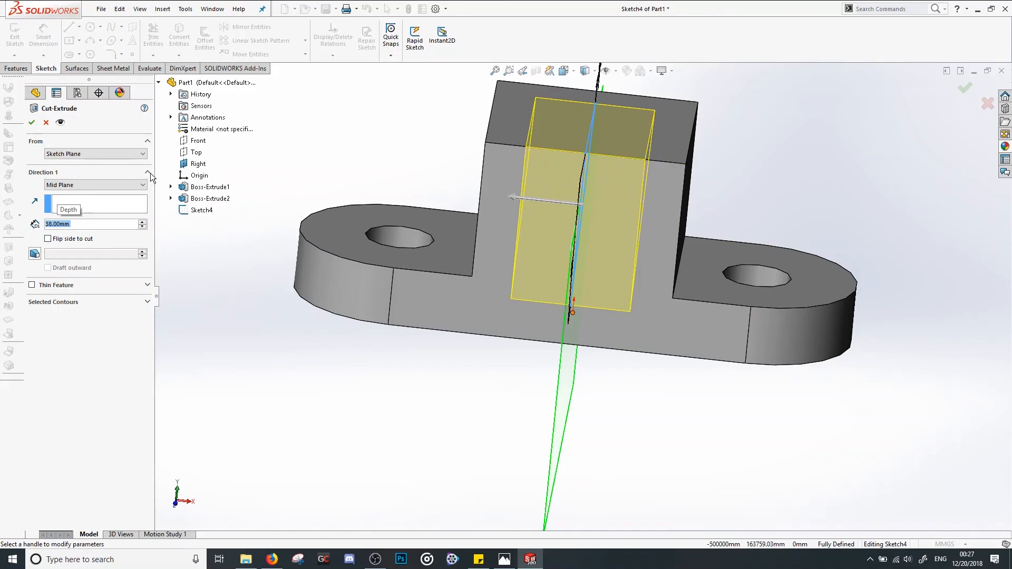
pyautogui.click(32, 123)
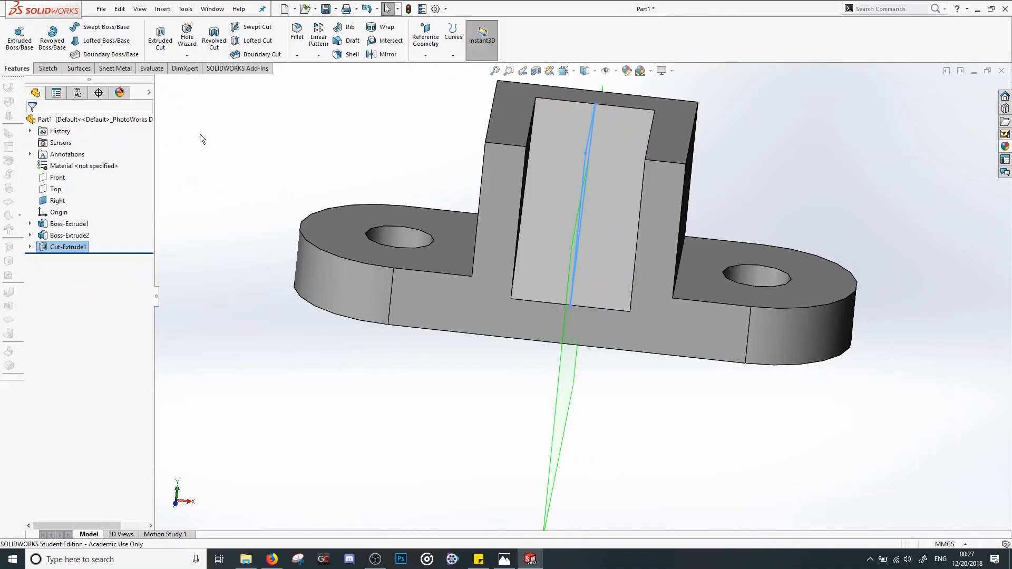
pyautogui.click(302, 132)
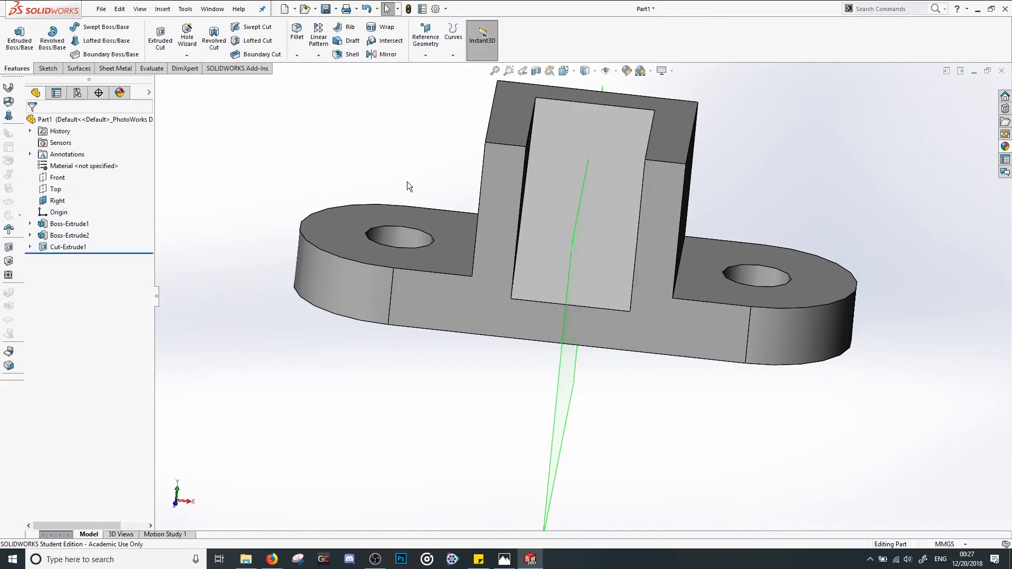
# Hide the Right plane and fit the whole bracket in an angled view
pyautogui.rightClick(572, 353)
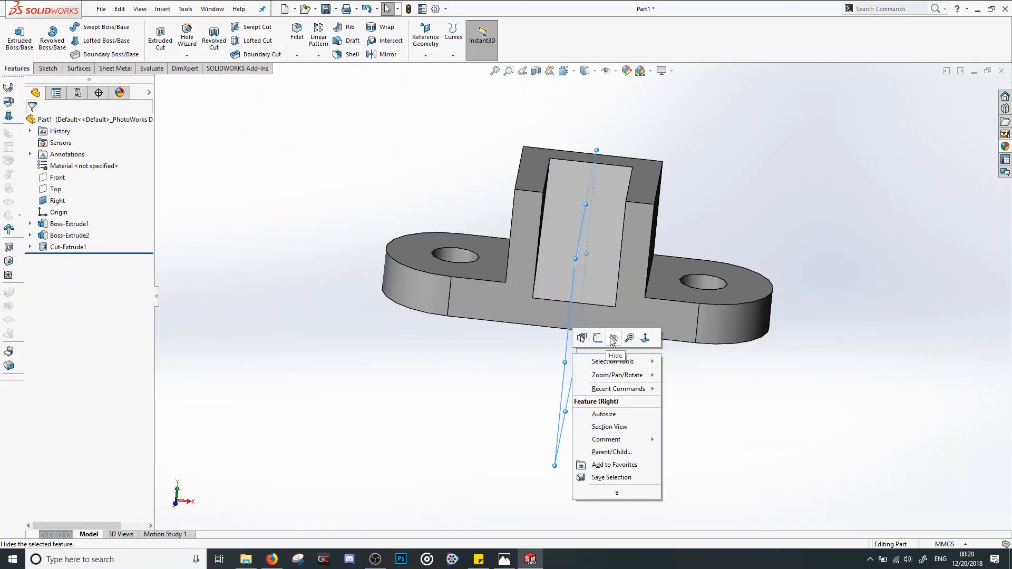
pyautogui.click(711, 396)
pyautogui.moveTo(797, 396); pyautogui.dragTo(769, 411, button='middle')
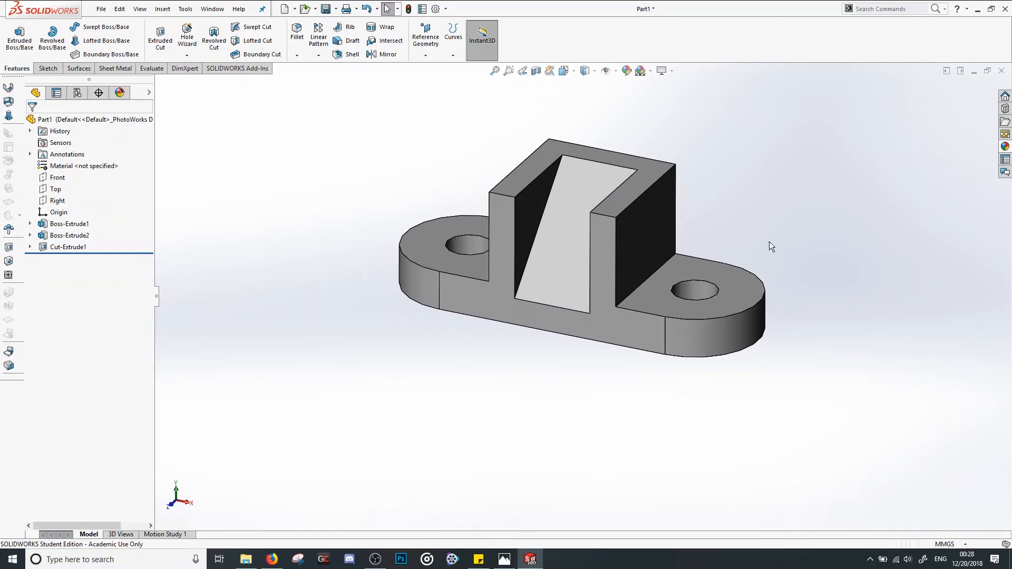
pyautogui.click(508, 71)
pyautogui.click(497, 72)
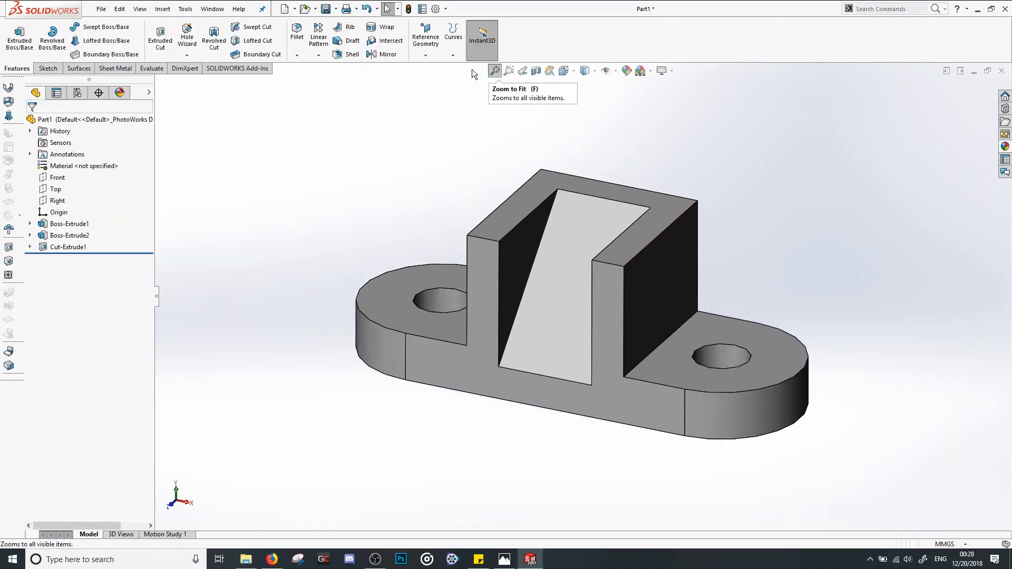
# Save the part as "CS Bracket" in the CAD Tutorials - Wave 2 folder
pyautogui.click(327, 9)
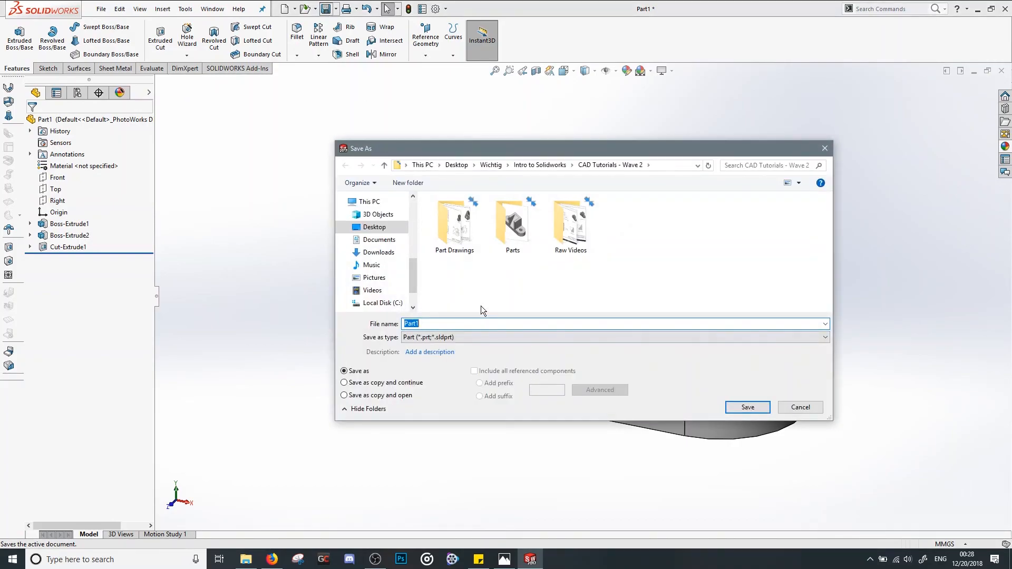
pyautogui.write('CS Bracket')
pyautogui.press('Return')
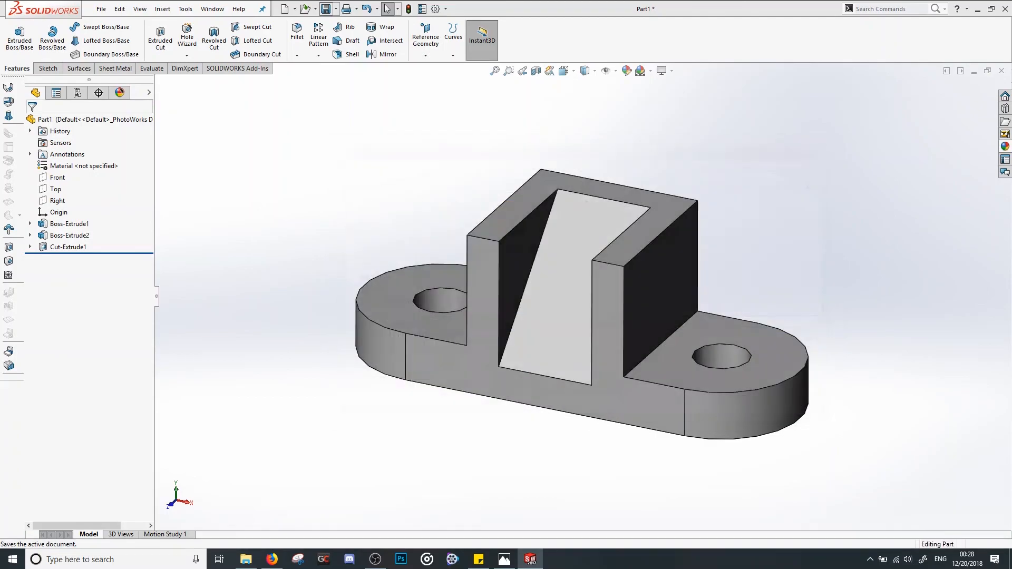